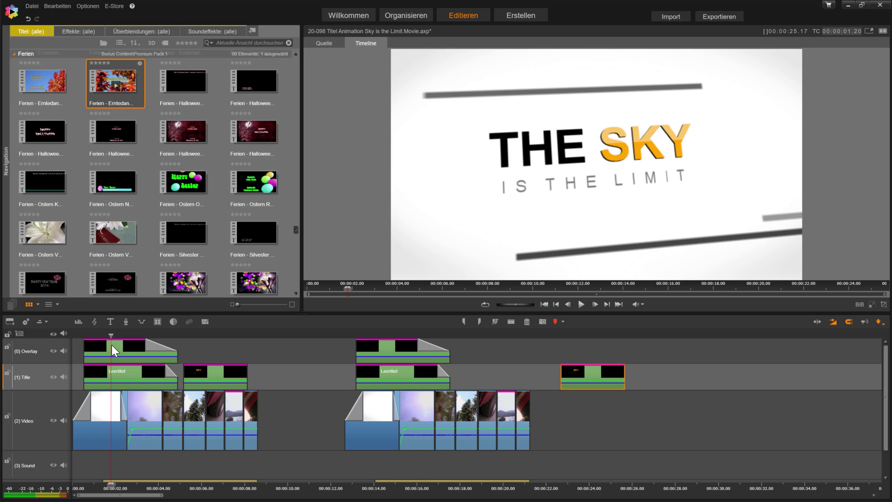
Preview the finished THE SKY IS THE LIMIT title animation at the start of the timeline.
mouse_move(111, 335)
mouse_down()
mouse_move(84, 332)
mouse_move(125, 331)
mouse_up()
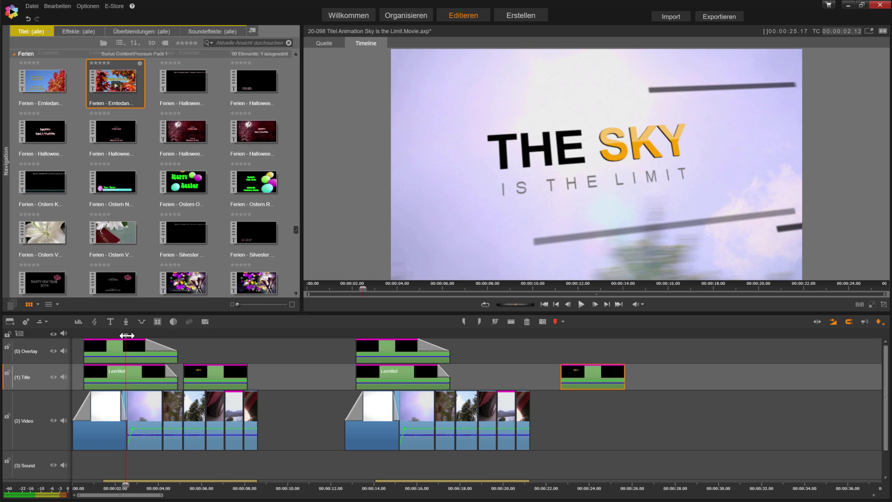
drag(126, 335, 86, 325)
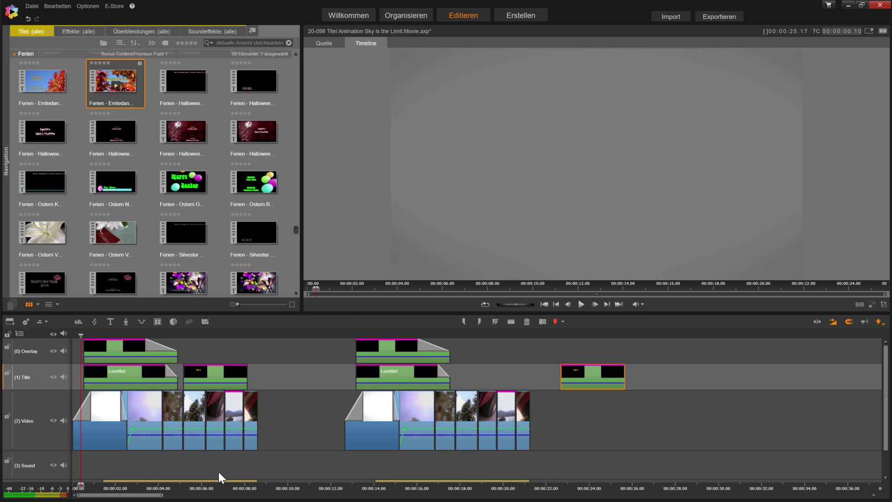
key(space)
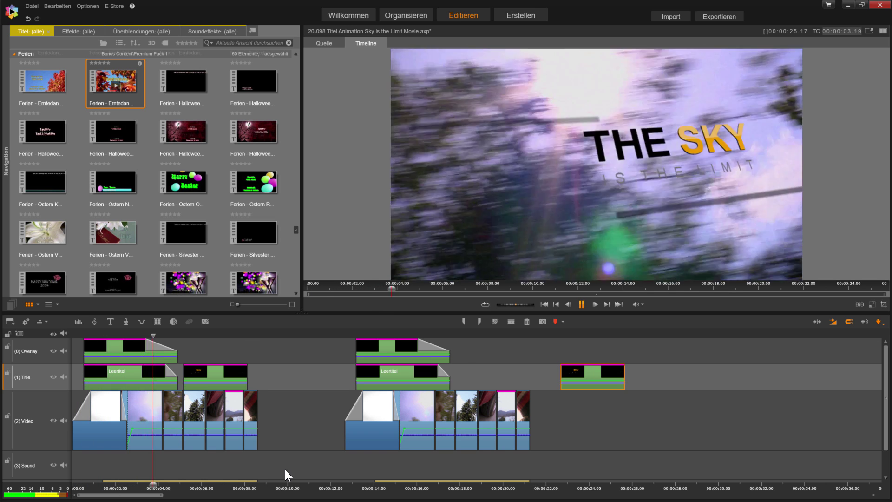
click(117, 486)
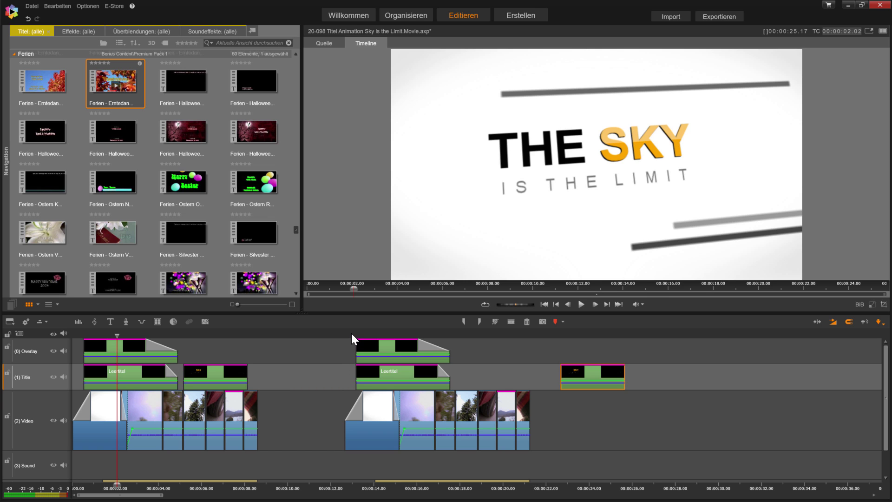
Delete the Overlay and Title clips above the second video sequence.
drag(351, 333, 446, 332)
drag(336, 346, 476, 376)
key(Delete)
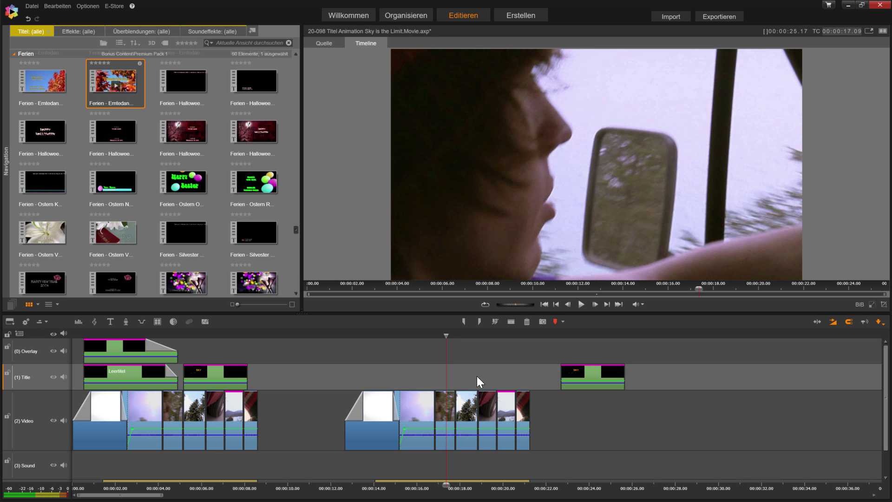
Hide the Title track and examine the bar shape layers of the first Overlay clip in the title editor, leaving without changes.
drag(450, 336, 178, 338)
click(177, 339)
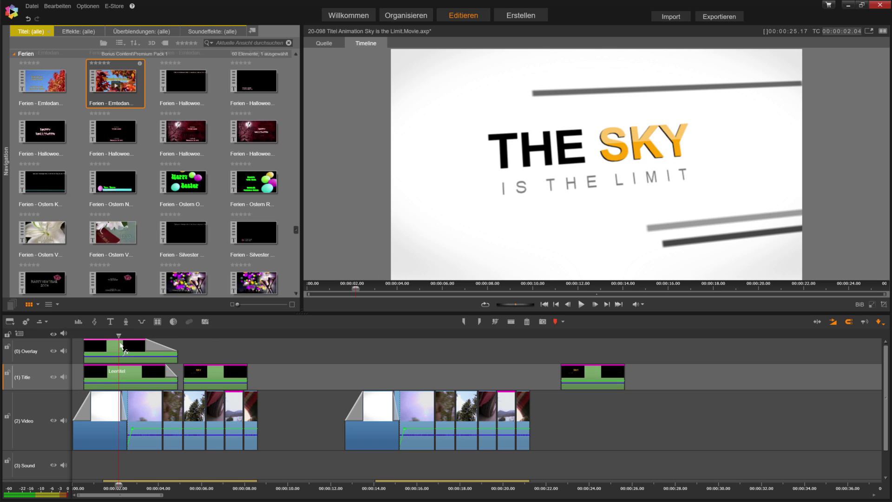
drag(120, 343, 115, 347)
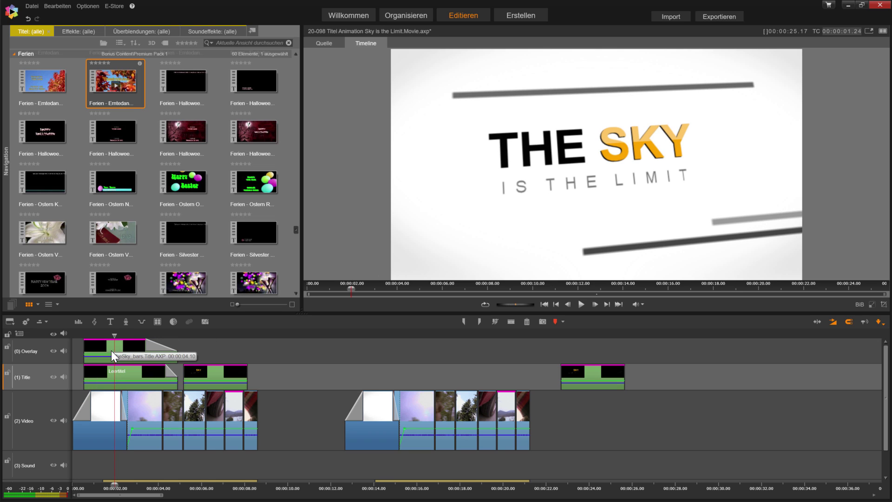
click(53, 377)
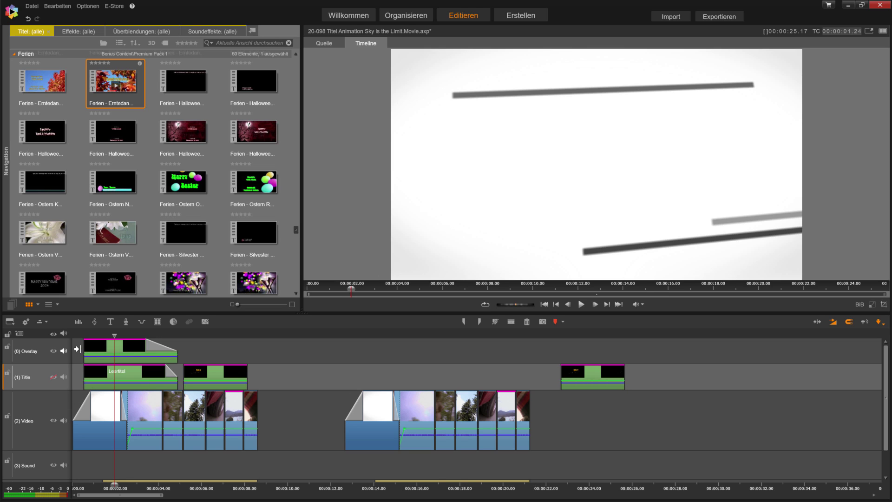
double_click(132, 347)
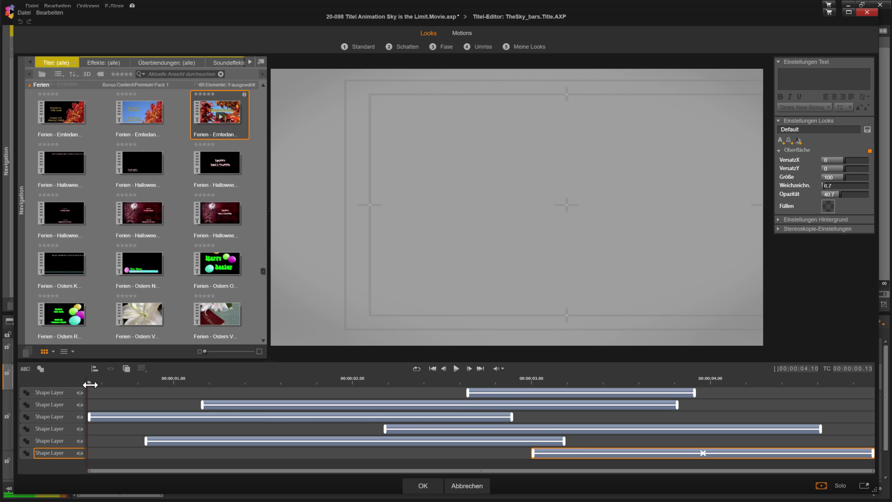
drag(90, 384, 179, 376)
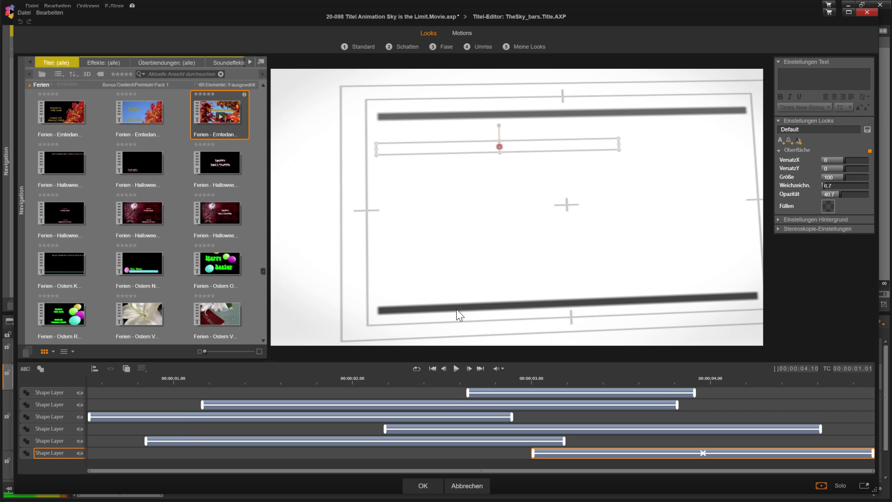
drag(132, 385, 481, 379)
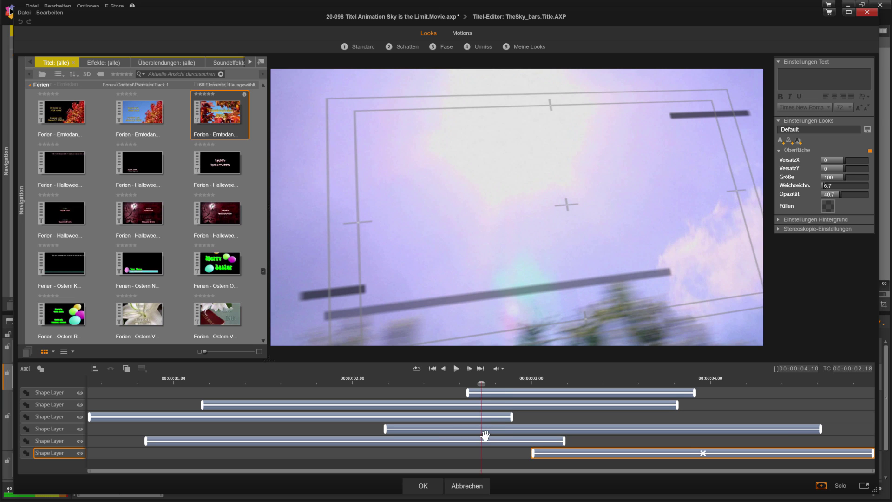
drag(482, 383, 496, 383)
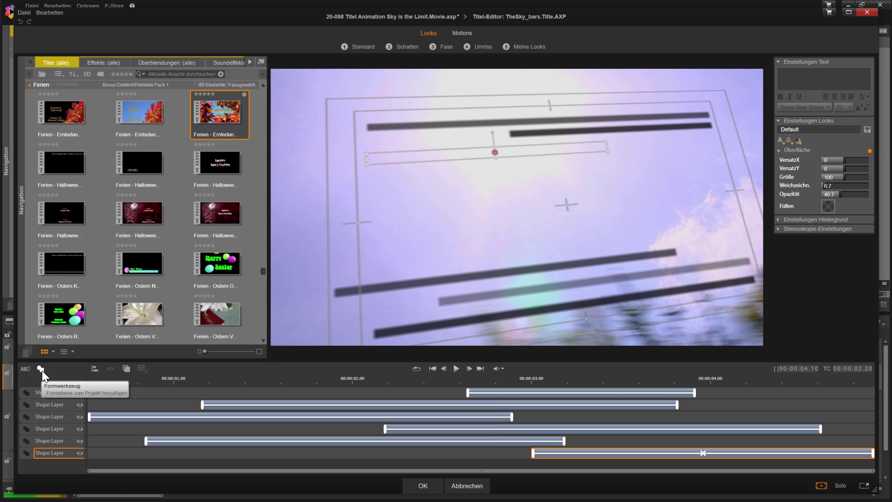
click(466, 486)
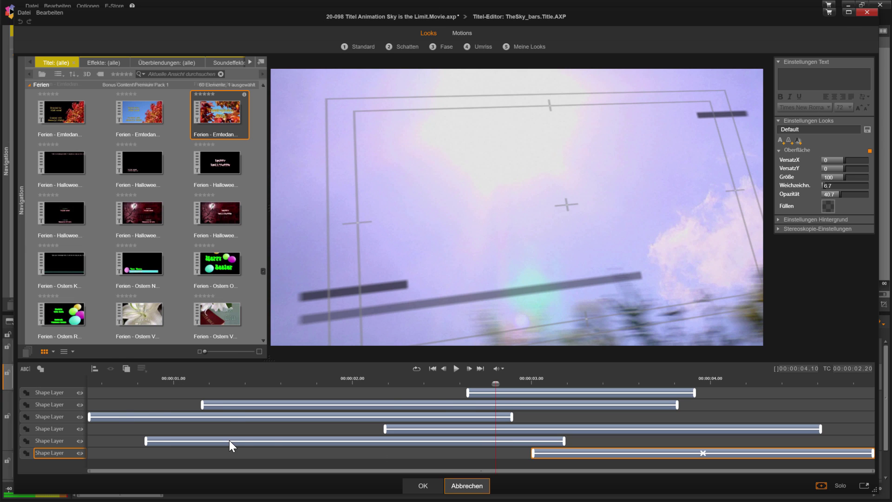
Hide the Overlay track, show the Title track again and examine the first title clip's text layers, leaving without changes.
click(50, 375)
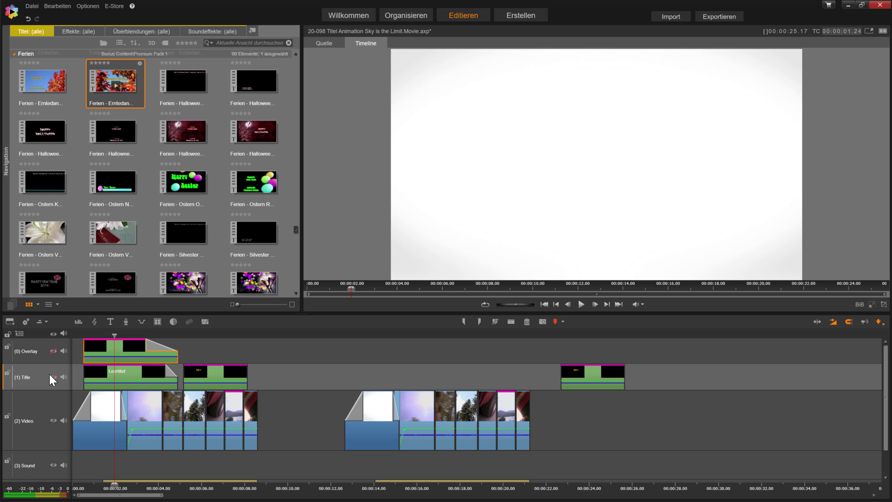
double_click(121, 371)
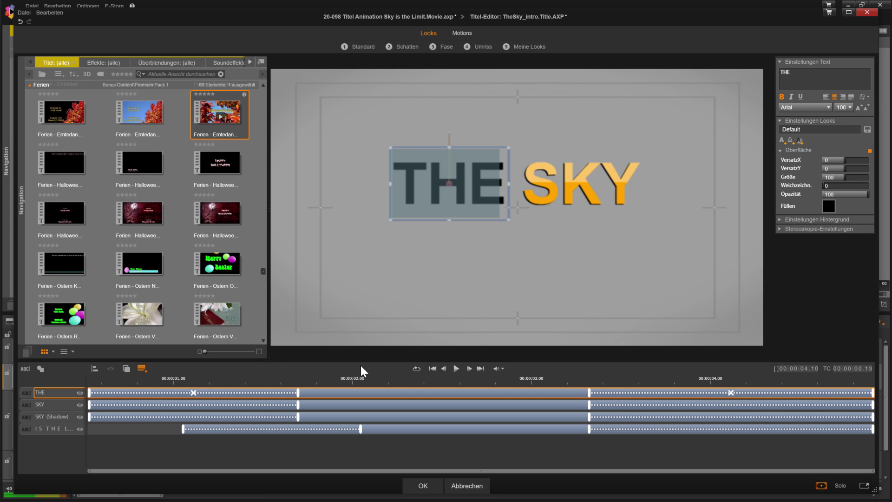
click(388, 381)
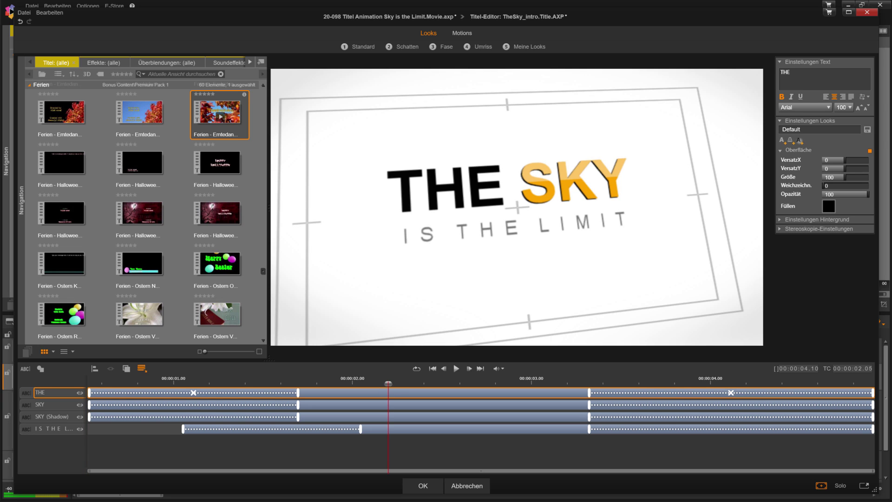
drag(388, 383, 274, 386)
double_click(492, 180)
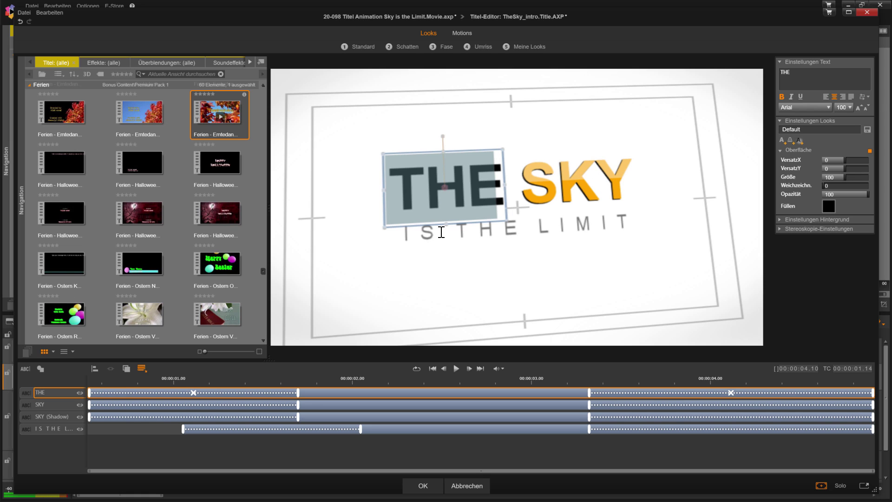
key(Escape)
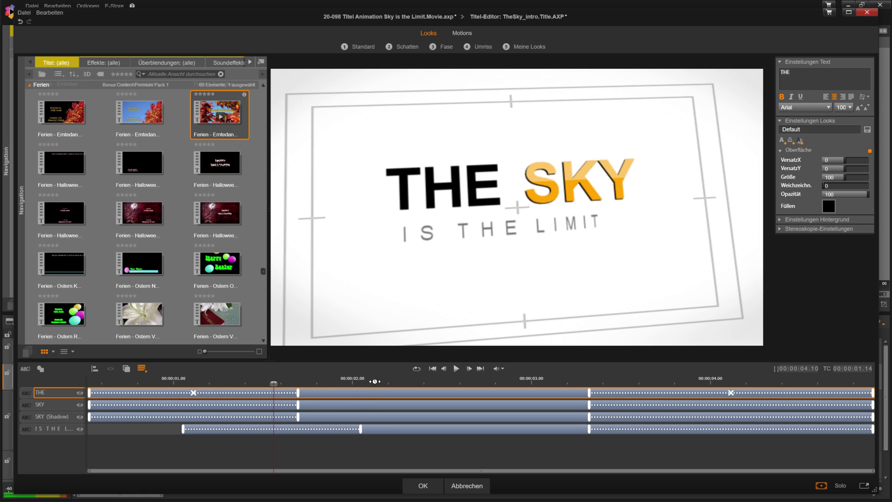
drag(273, 383, 469, 376)
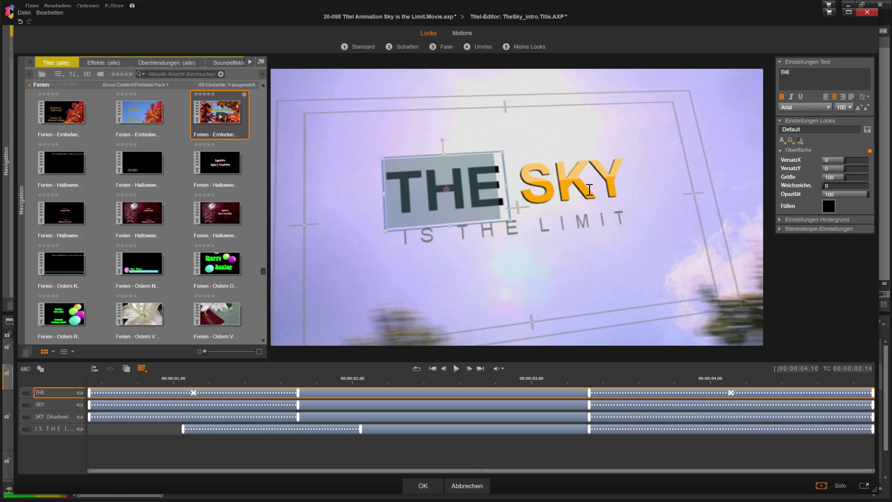
click(488, 448)
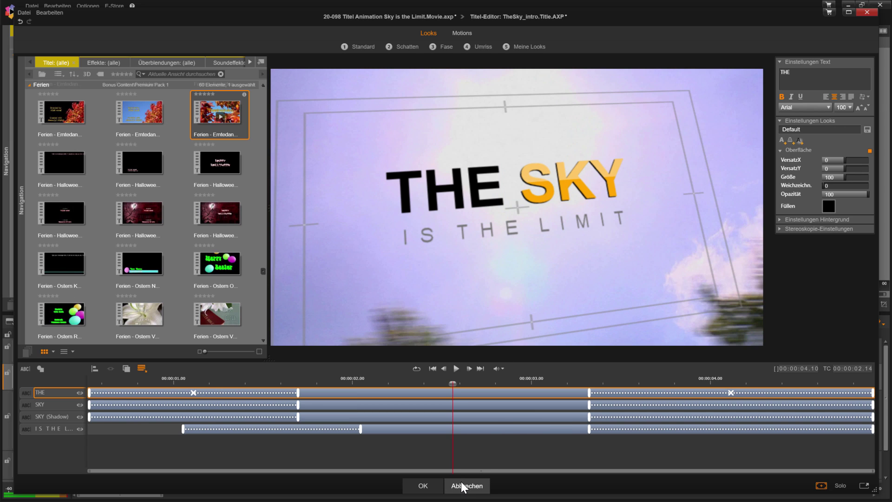
click(467, 485)
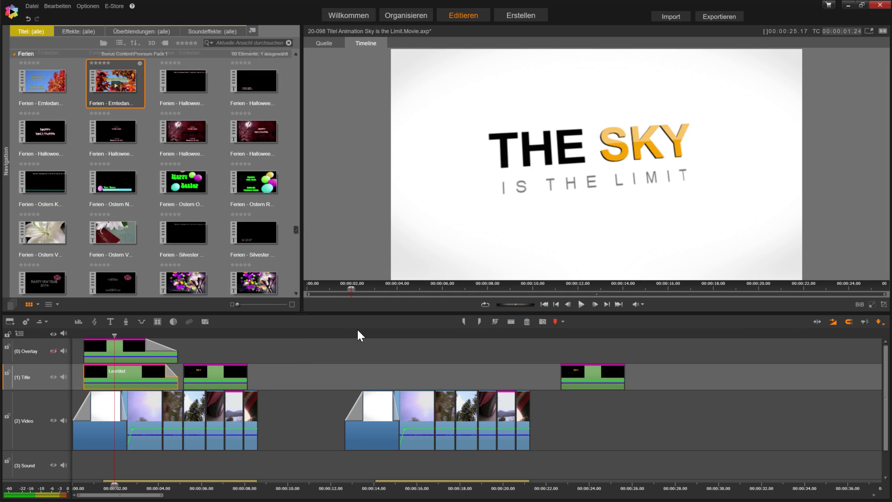
Create a new title on the Title track over the second sequence's white clip, with the text THE.
mouse_move(358, 332)
mouse_down()
mouse_move(347, 334)
mouse_move(365, 331)
mouse_up()
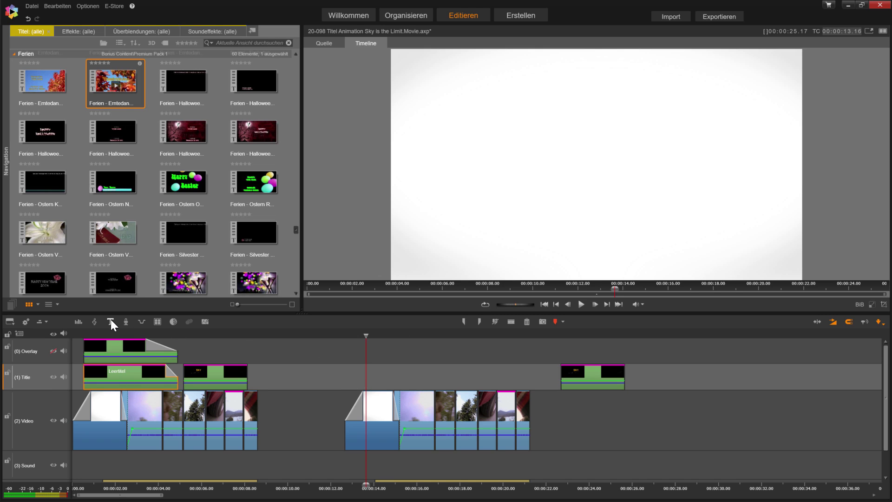
double_click(372, 379)
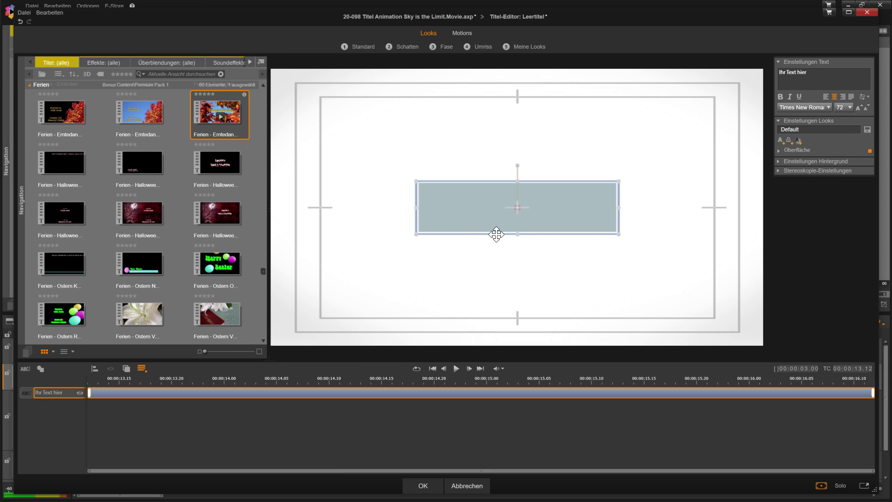
text(THE)
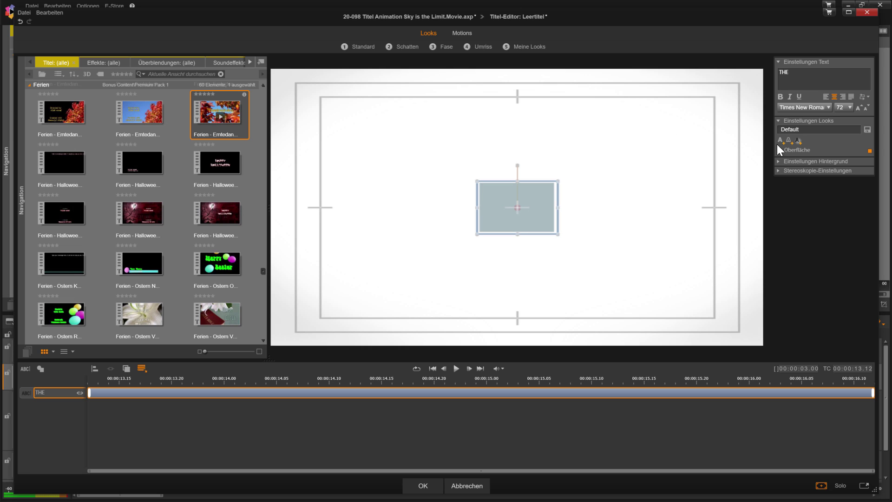
Apply a black fill colour (RGB 0, 0, 0) to the THE text.
double_click(791, 74)
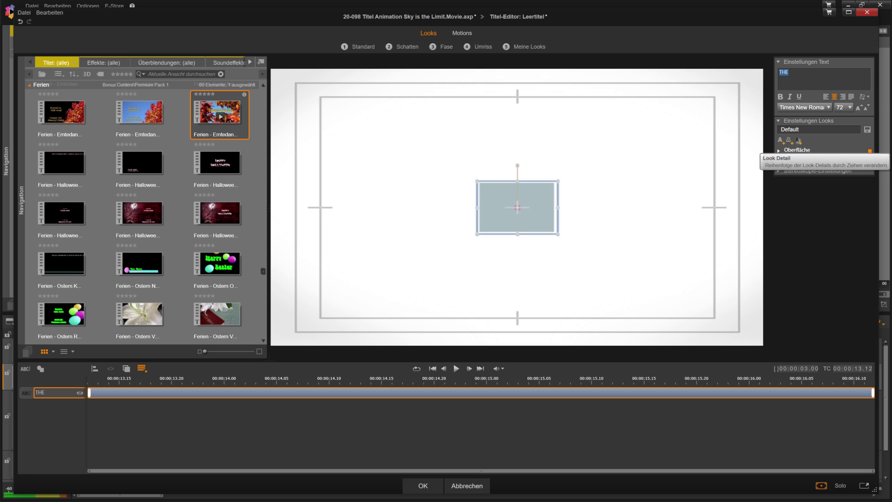
click(782, 151)
click(828, 206)
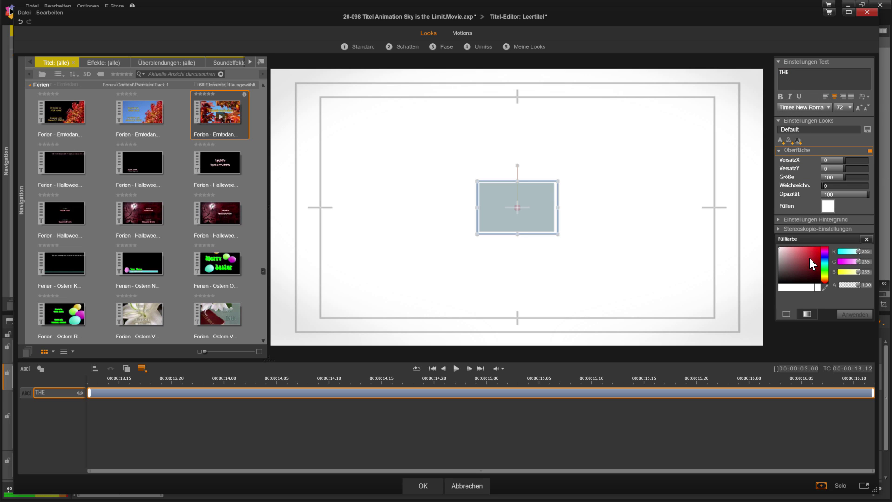
drag(809, 258, 838, 293)
click(854, 314)
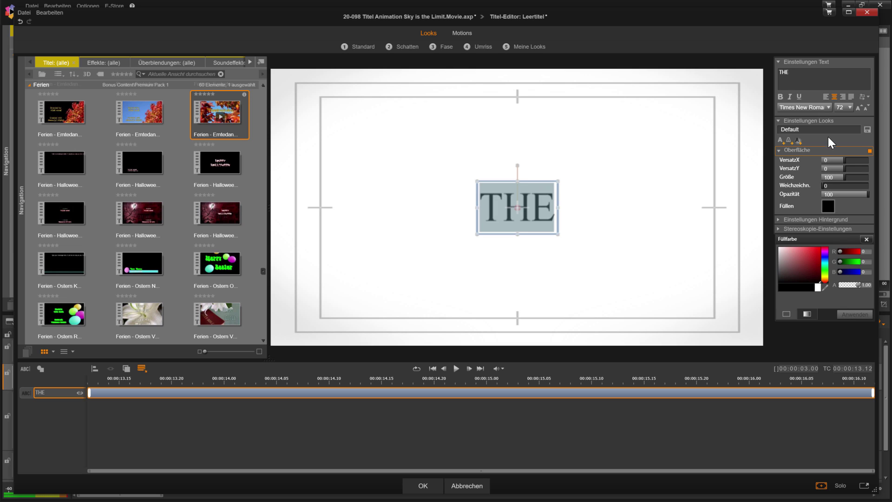
Change the THE text's font to Arial and make it bold.
click(817, 107)
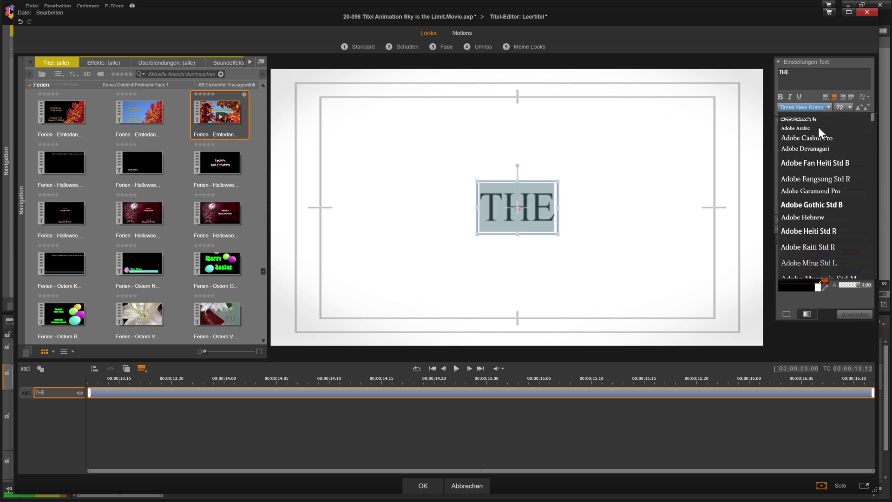
scroll(826, 177, down, 3)
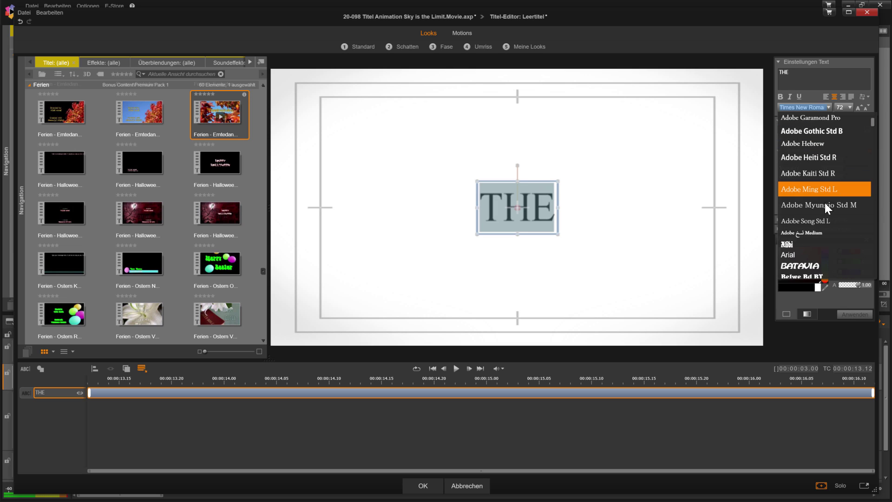
click(802, 253)
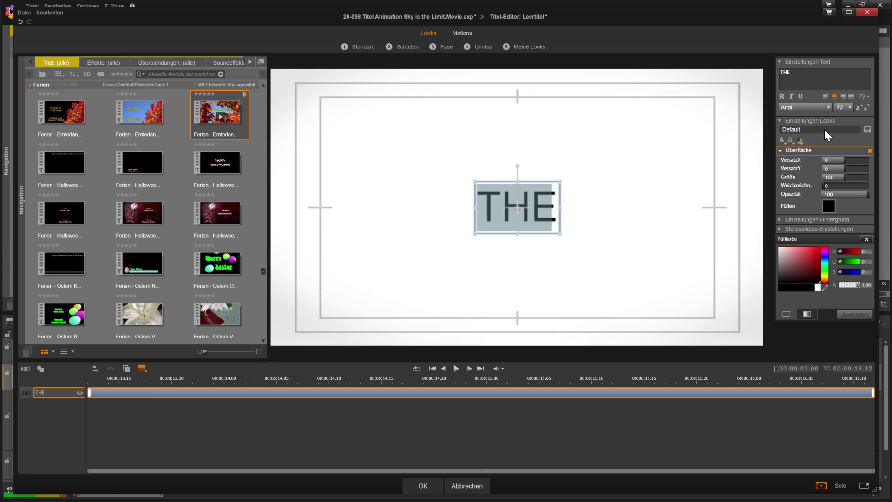
click(781, 97)
Set the THE text's font size to 100 and move it up and to the left of the frame centre.
click(840, 107)
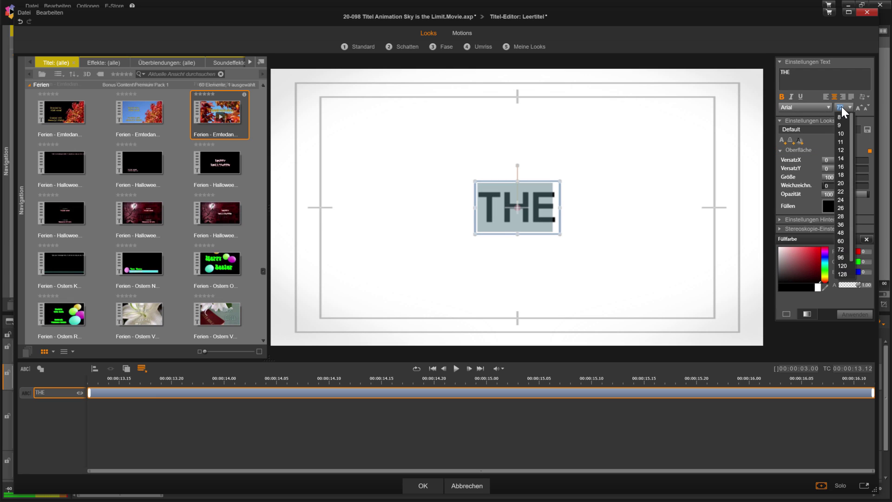
click(844, 105)
click(844, 109)
text(100)
key(Return)
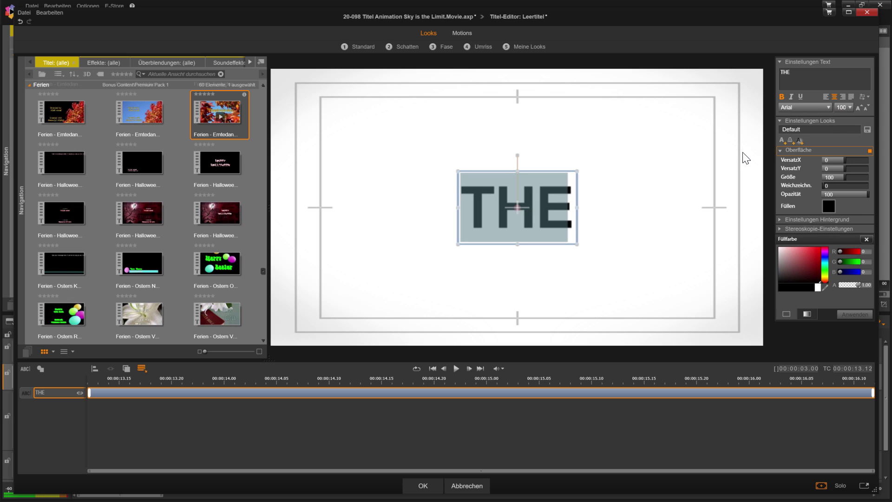
drag(553, 243, 498, 218)
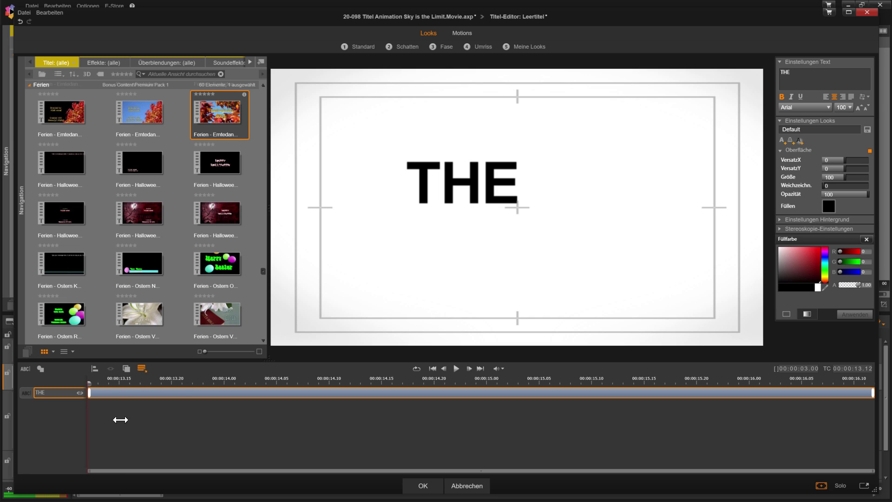
Add a second text layer to the title with the text SKY.
click(40, 368)
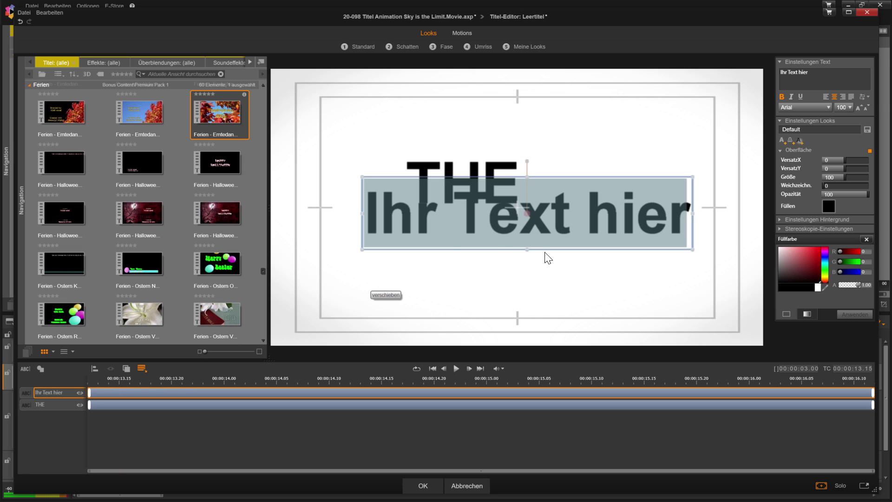
text(SKY)
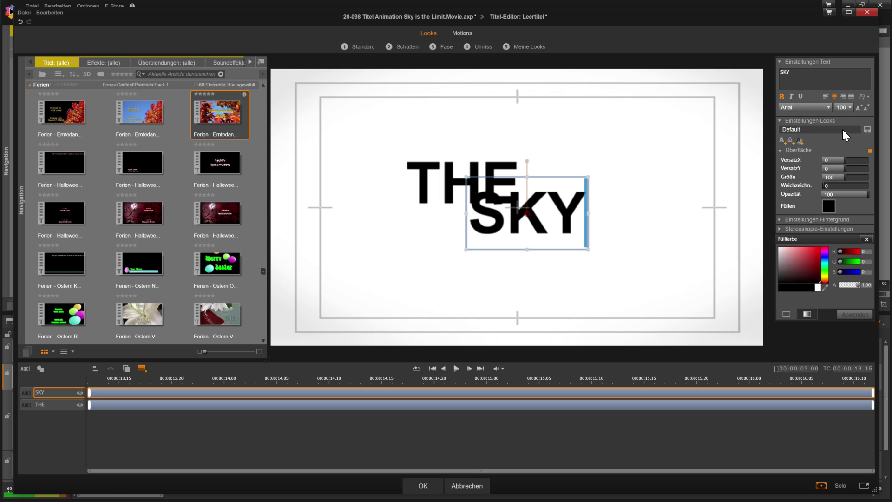
Place the SKY text directly beside THE on the same line and apply a blue-to-white gradient fill to it.
drag(580, 237, 628, 215)
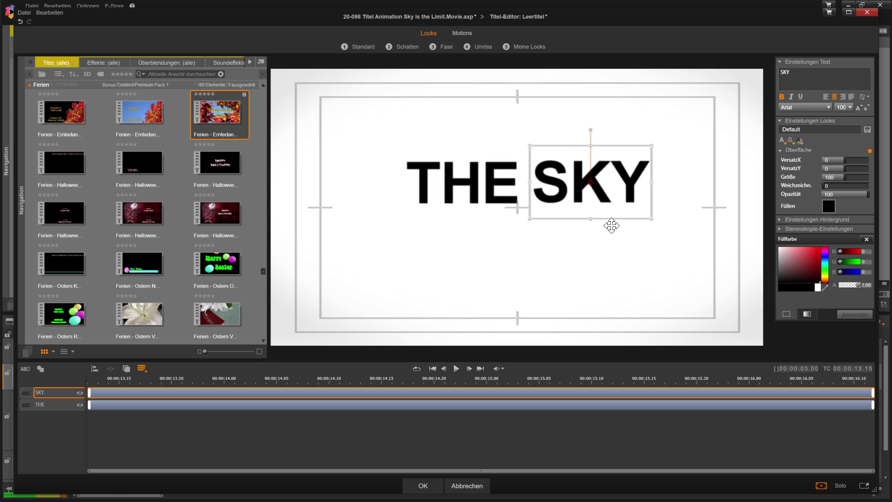
click(806, 314)
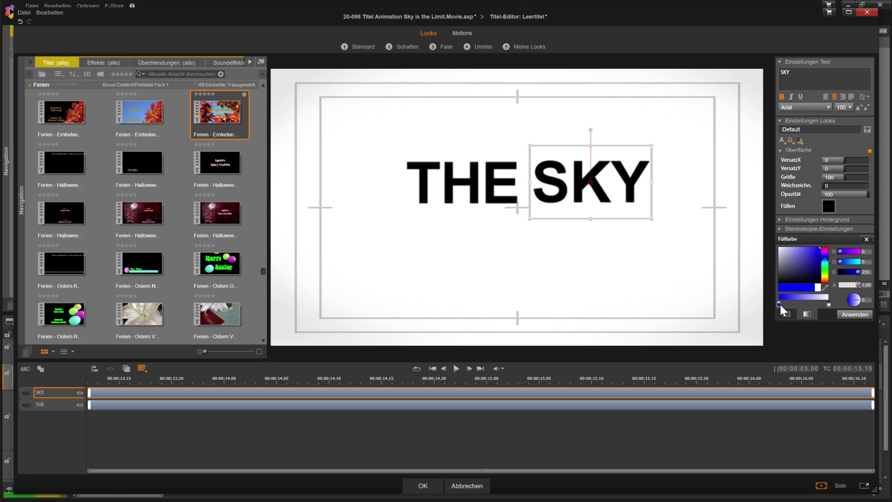
click(828, 305)
click(844, 313)
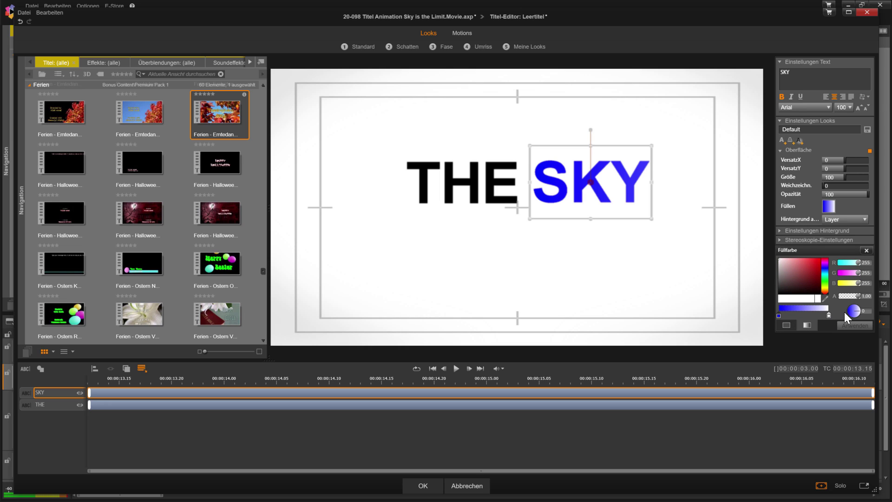
Set the angle of SKY's blue-to-white gradient to 128 and apply it.
click(779, 315)
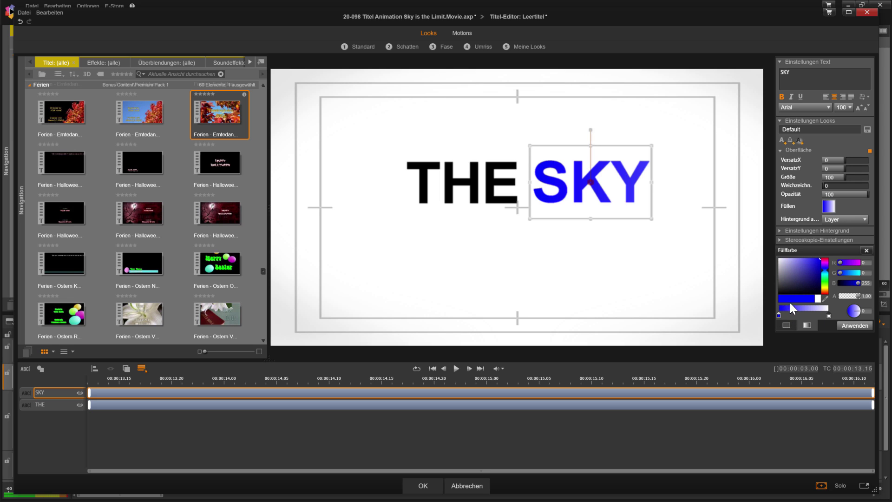
click(829, 316)
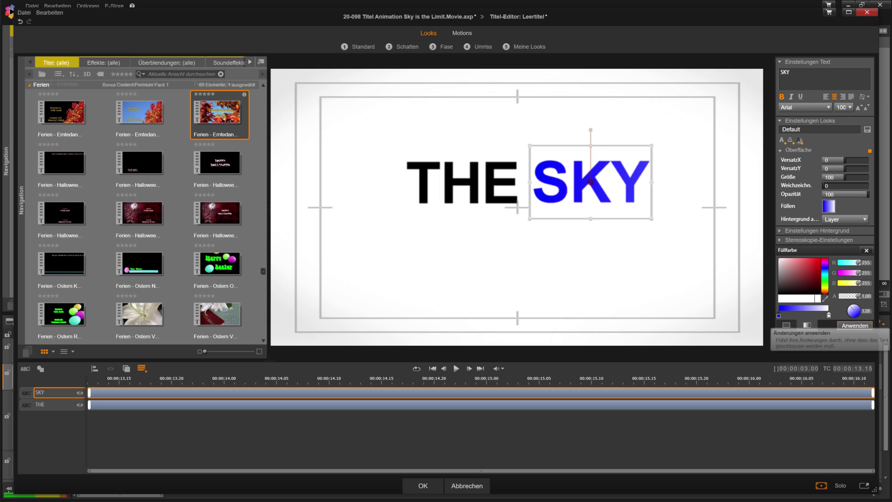
click(855, 325)
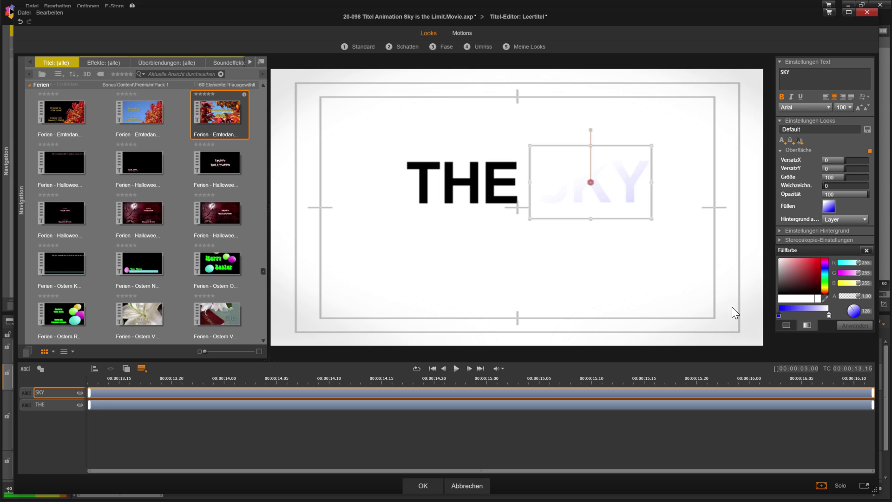
Change the first stop of SKY's gradient to orange (RGB 255, 163, 0) and shift it towards the middle.
click(779, 316)
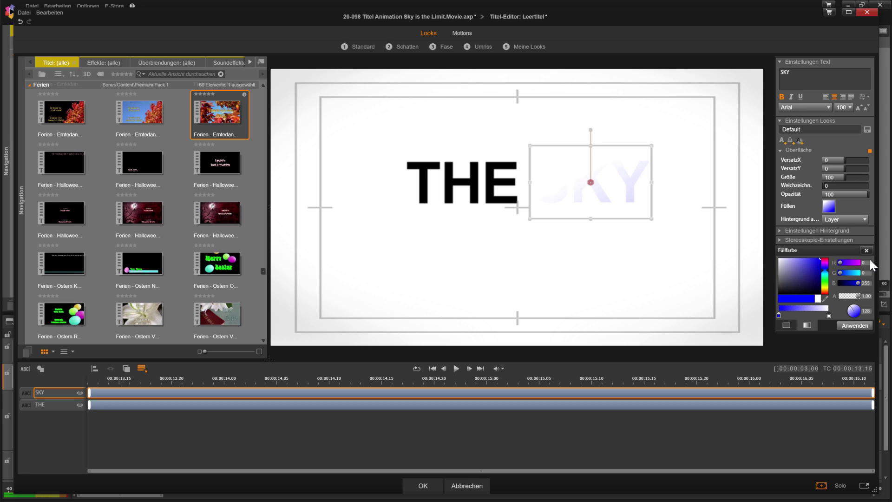
drag(839, 263, 869, 263)
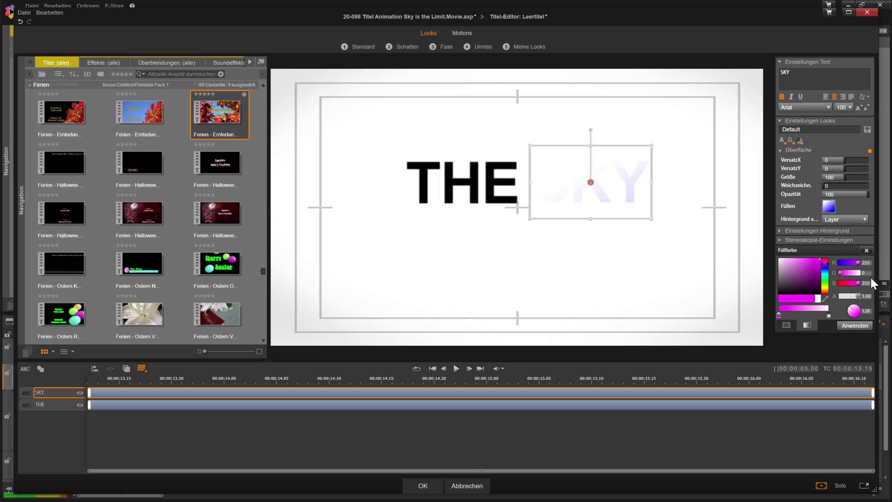
drag(842, 275, 852, 275)
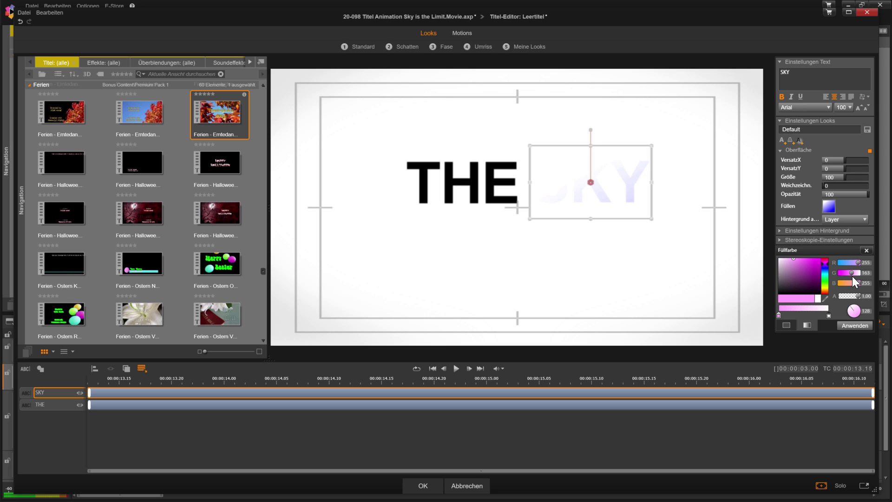
drag(857, 283, 829, 283)
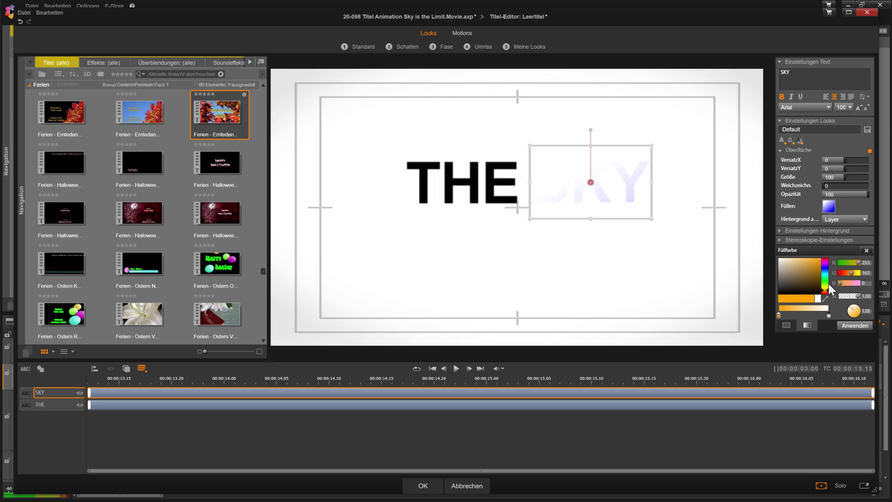
drag(779, 314, 795, 316)
Change the second stop of SKY's gradient to light orange (RGB 255, 193, 103) and shift it towards the middle.
click(829, 315)
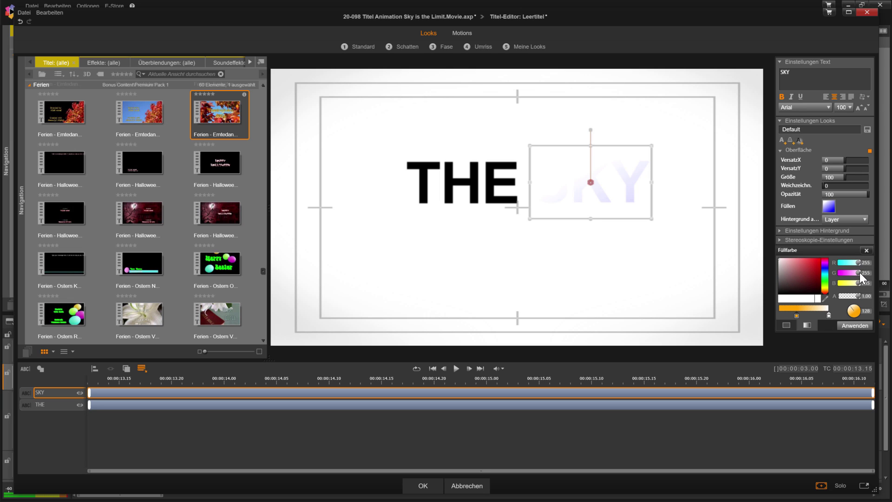
drag(857, 270, 854, 272)
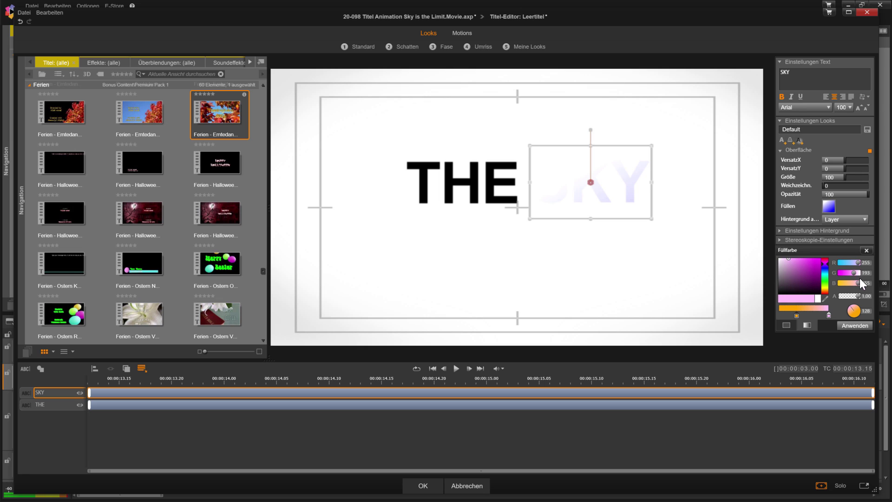
drag(858, 284, 846, 282)
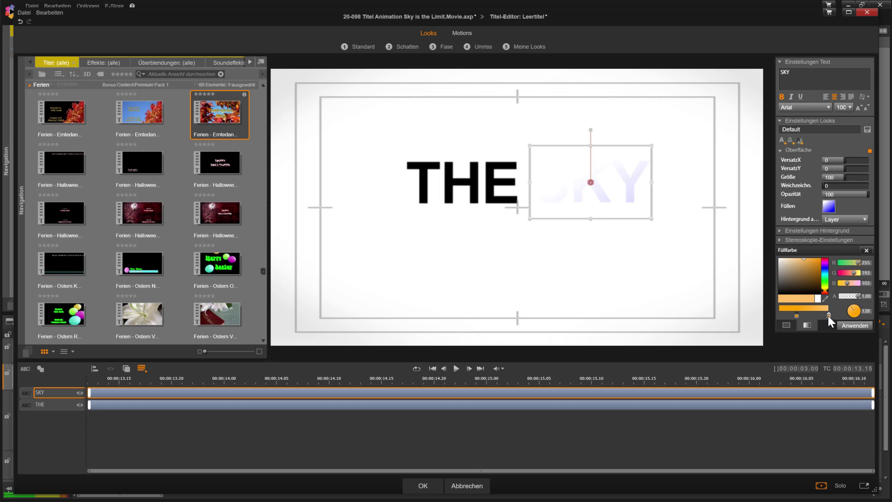
drag(827, 316, 815, 315)
Bring the two orange gradient stops close together at the middle and apply the gradient to SKY.
click(796, 316)
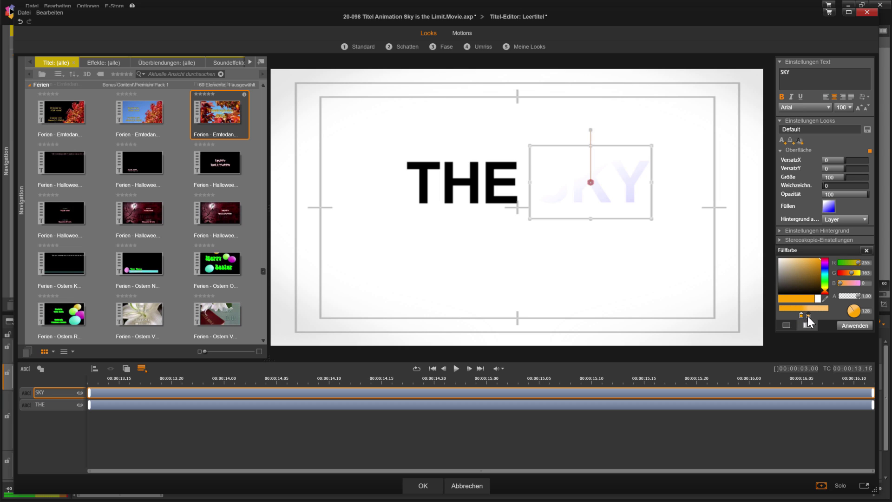
drag(807, 316, 804, 317)
click(800, 316)
click(855, 325)
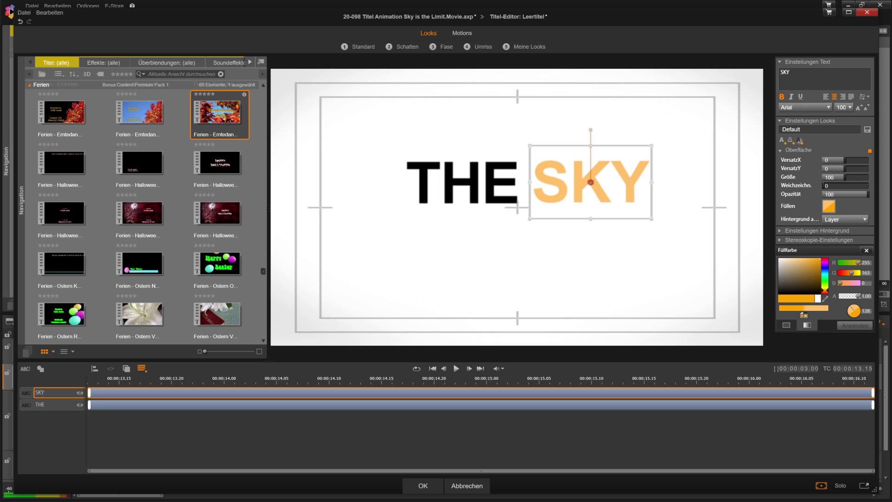
Set SKY's gradient angle to 90 and base its background on Letter instead of Layer.
click(867, 311)
text(90)
key(Return)
click(857, 221)
click(844, 254)
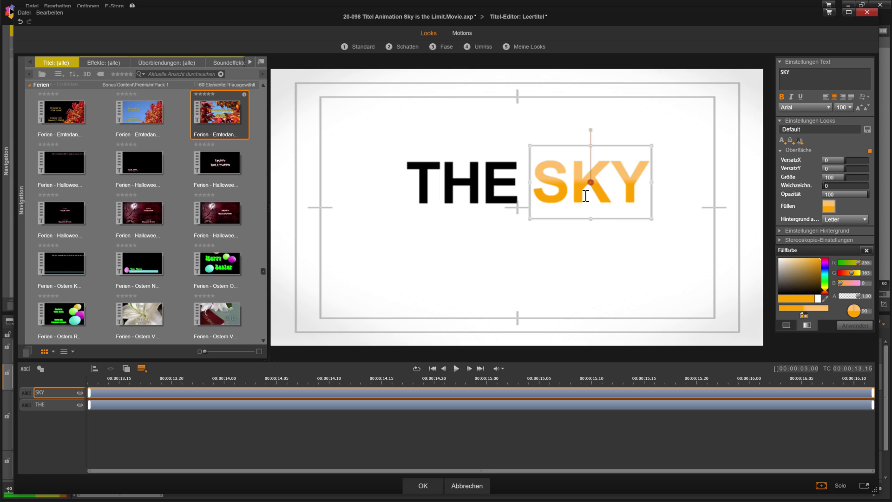
Tighten the gap between SKY's gradient stops for a sharper colour break, apply it and deselect the text.
click(804, 316)
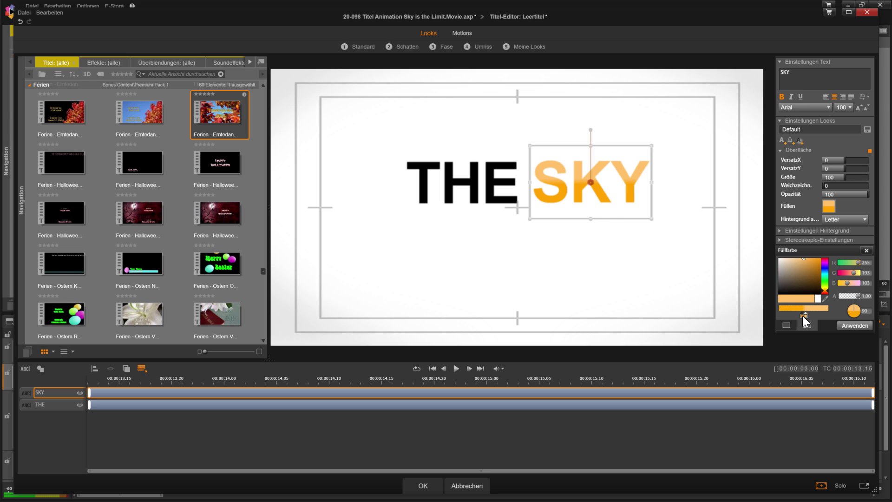
drag(802, 316, 801, 316)
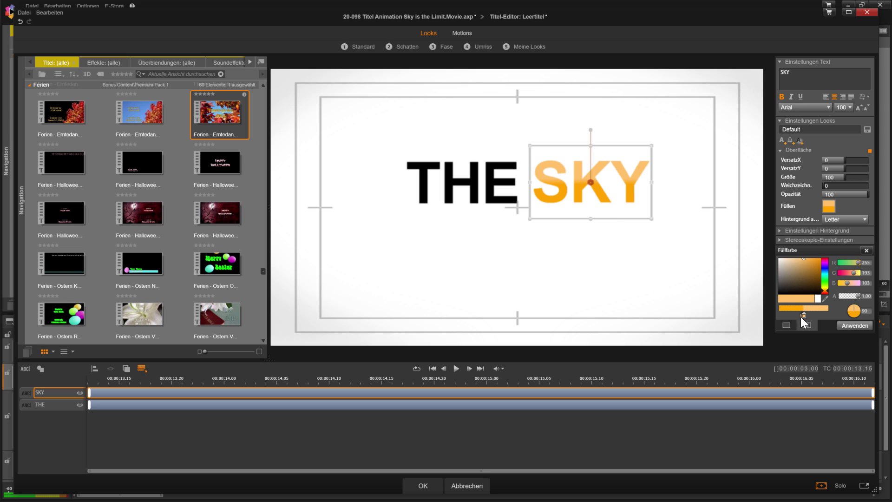
click(844, 325)
click(322, 430)
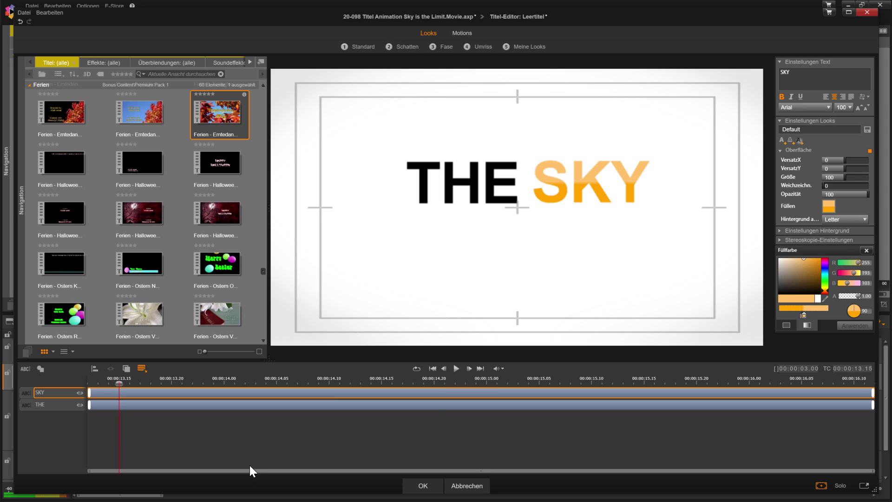
key(space)
Add a third text layer to the title with the text IS THE LIMIT.
click(25, 368)
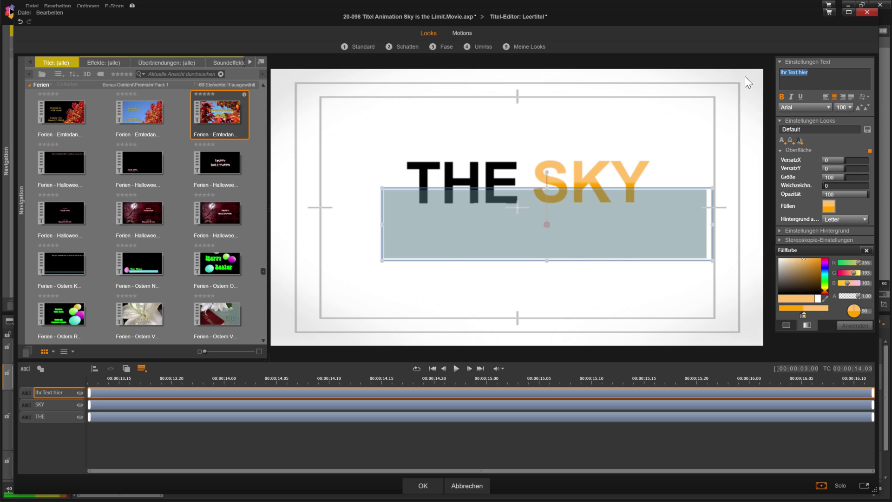
key(BackSpace)
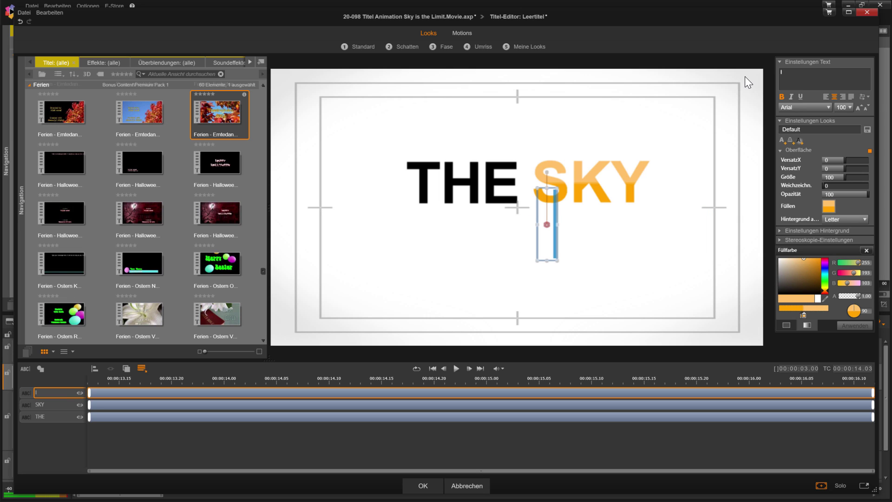
text(IS THE LIMIT)
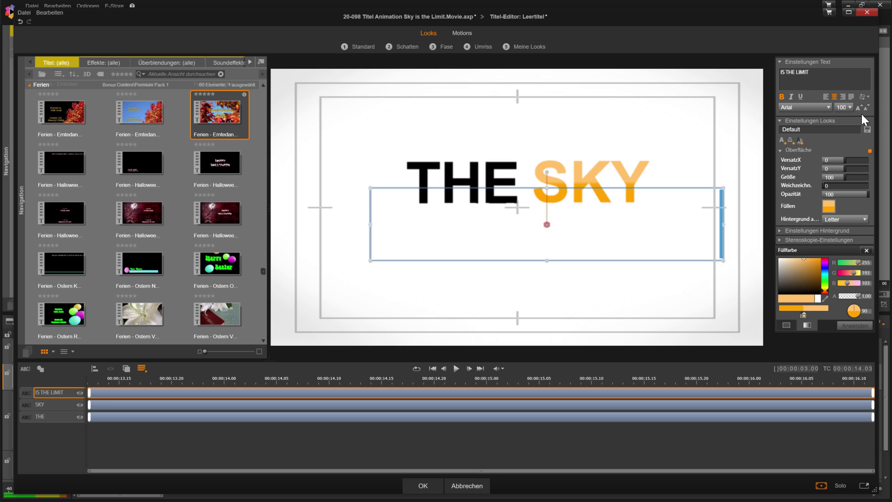
click(843, 108)
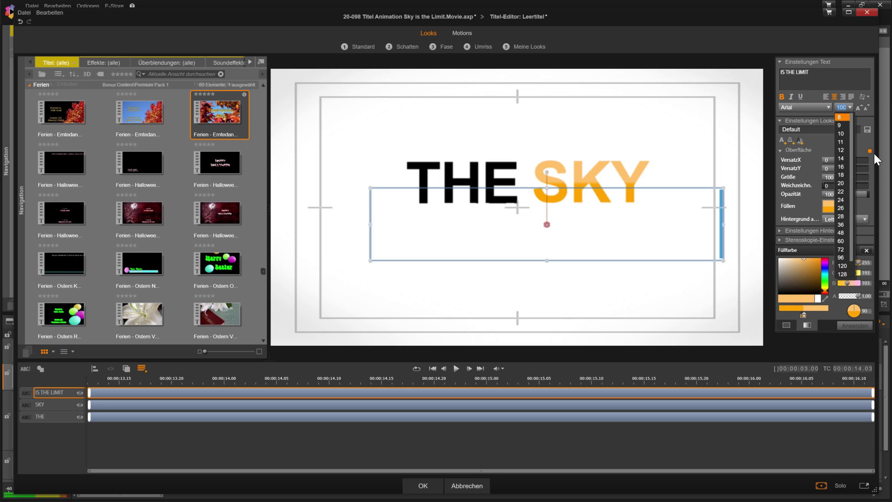
text(8)
key(Return)
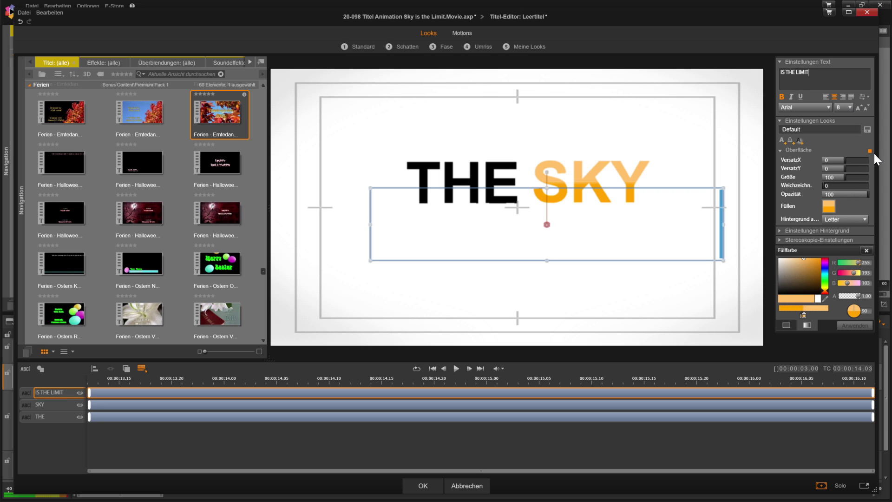
click(842, 111)
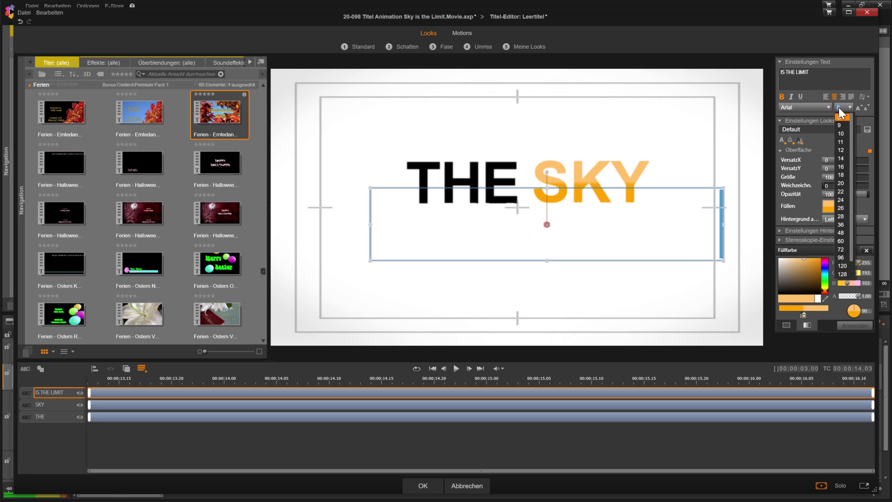
Set the font size of the whole IS THE LIMIT text to 34.
drag(827, 75, 779, 74)
click(841, 107)
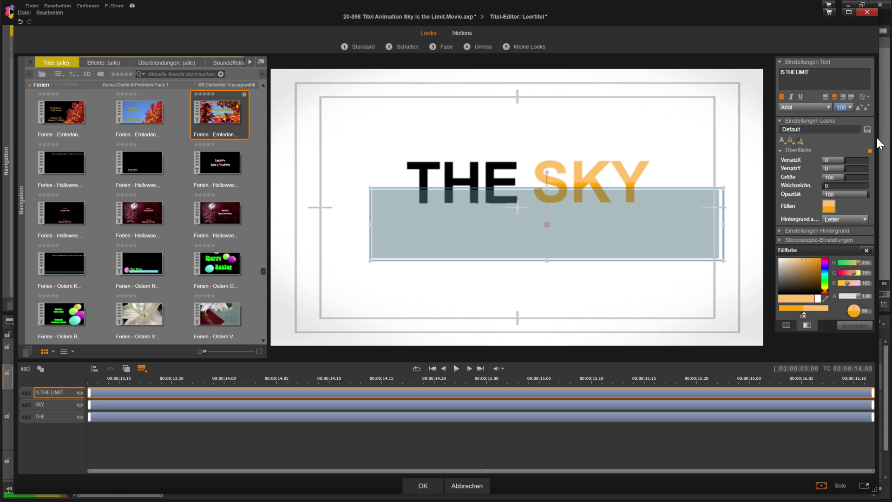
text(34)
key(Return)
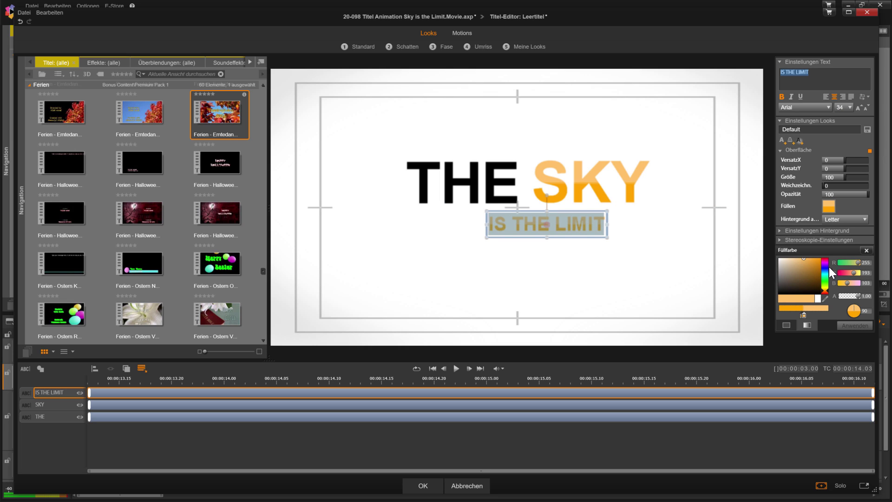
Apply a solid medium grey fill (RGB 119, 119, 119) to the IS THE LIMIT text.
click(787, 325)
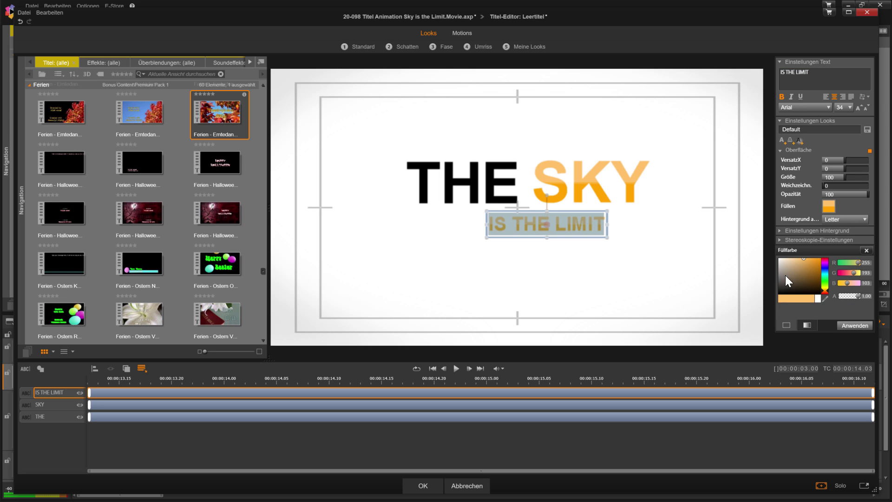
mouse_move(791, 277)
mouse_down()
mouse_move(776, 262)
mouse_move(774, 277)
mouse_up()
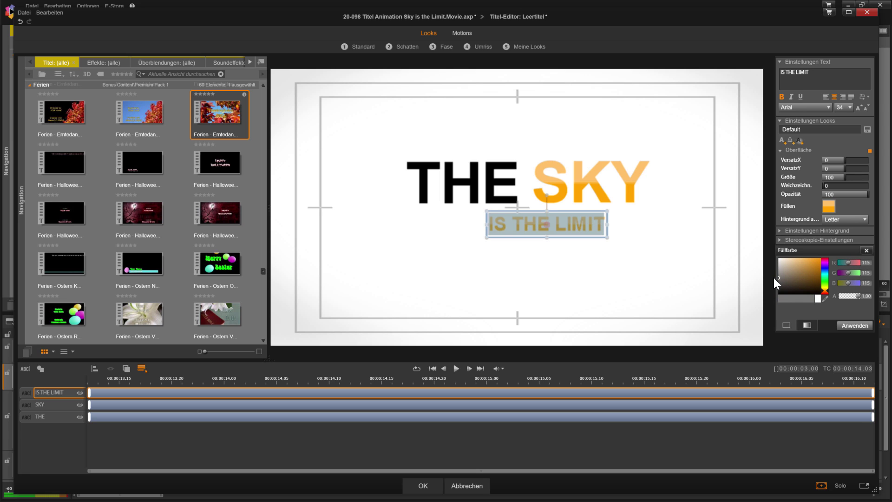
click(848, 325)
Remove the bold style from IS THE LIMIT and centre the text below THE SKY.
drag(569, 238, 555, 253)
click(782, 97)
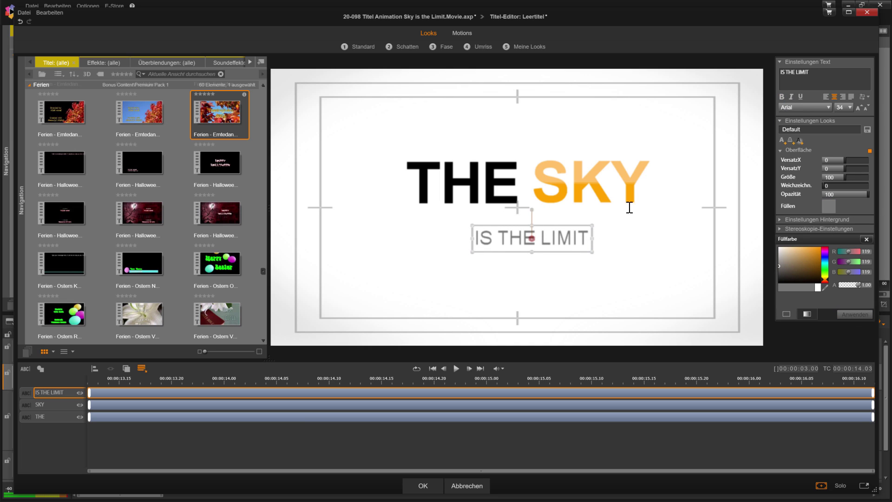
drag(551, 251, 552, 251)
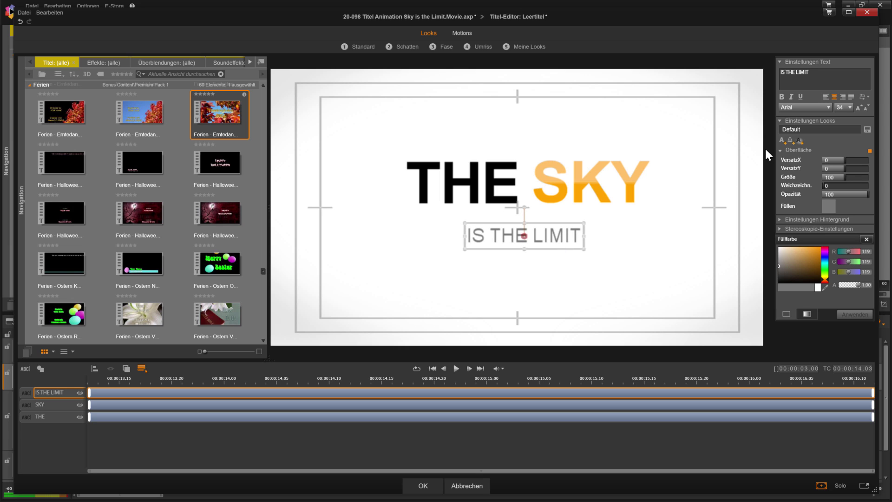
Insert a space between the individual letters of IS THE LIMIT to spread the line out.
click(782, 70)
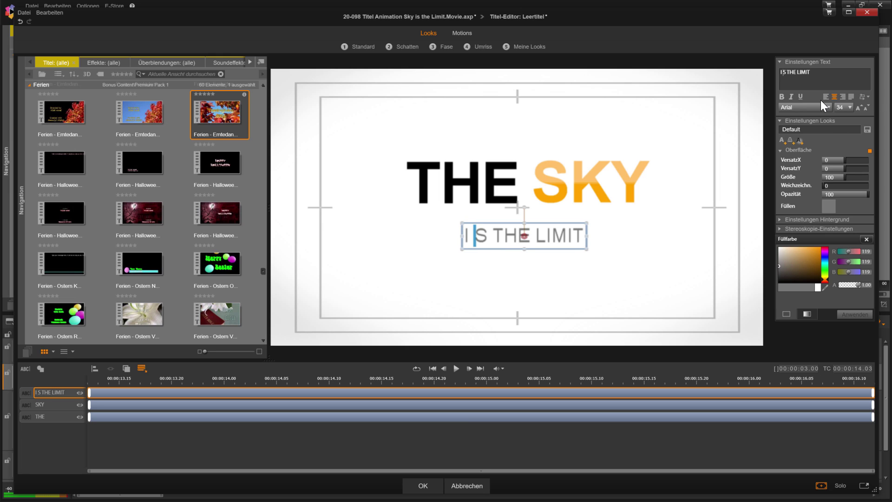
key(Right)
key(Right)
key(Right)
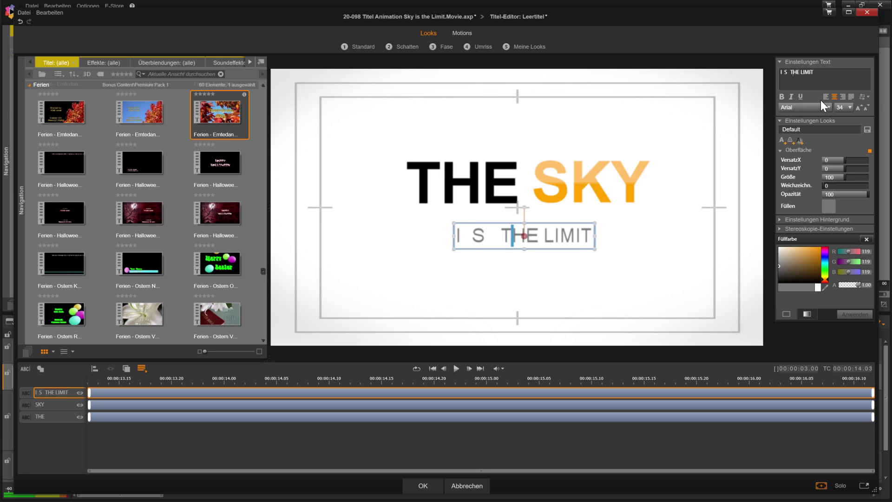
key(Right)
key(Right)
key(Left)
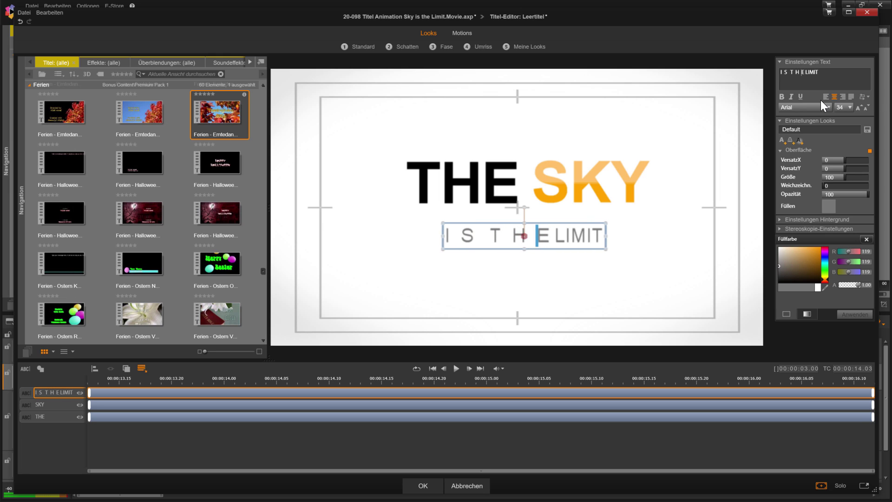
key(Right)
key(Right)
key(Right)
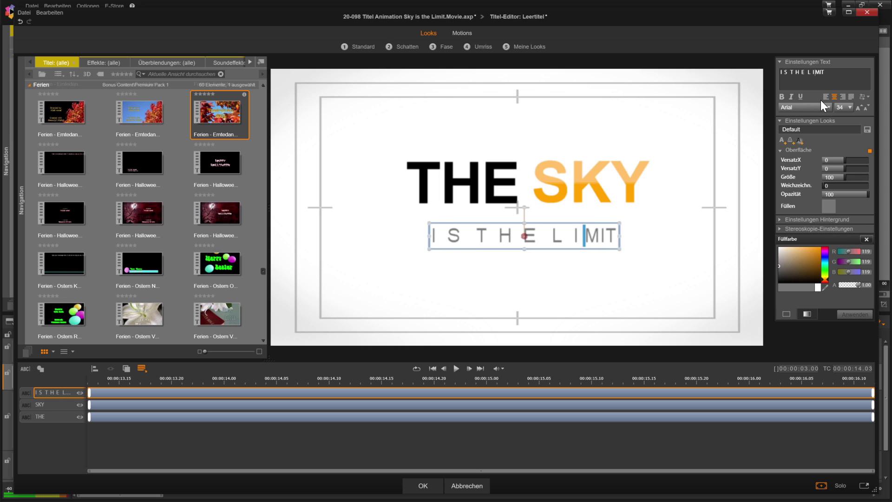
key(Right)
key(Right)
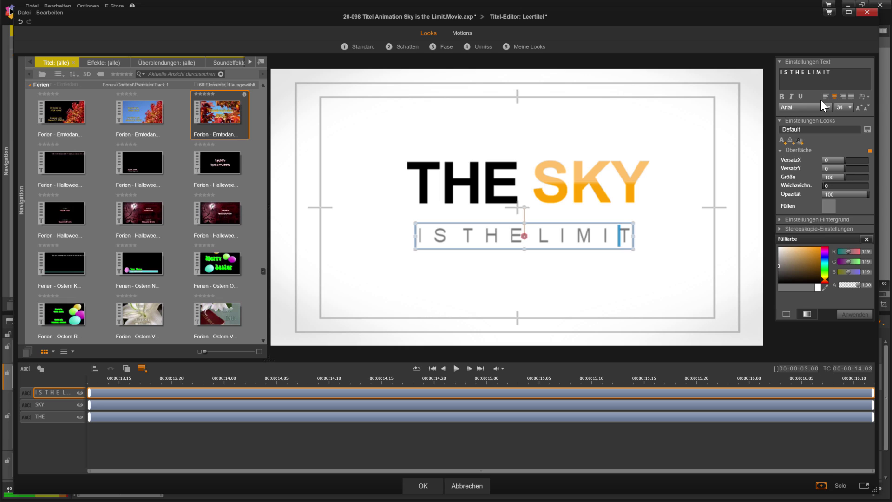
Widen the gaps between the words of IS THE LIMIT with extra spaces and nudge the line into place beneath THE SKY.
key(Left)
key(Left)
key(Left)
key(Left)
key(Left)
key(Left)
key(Left)
key(Left)
key(Left)
key(Left)
key(Left)
key(Left)
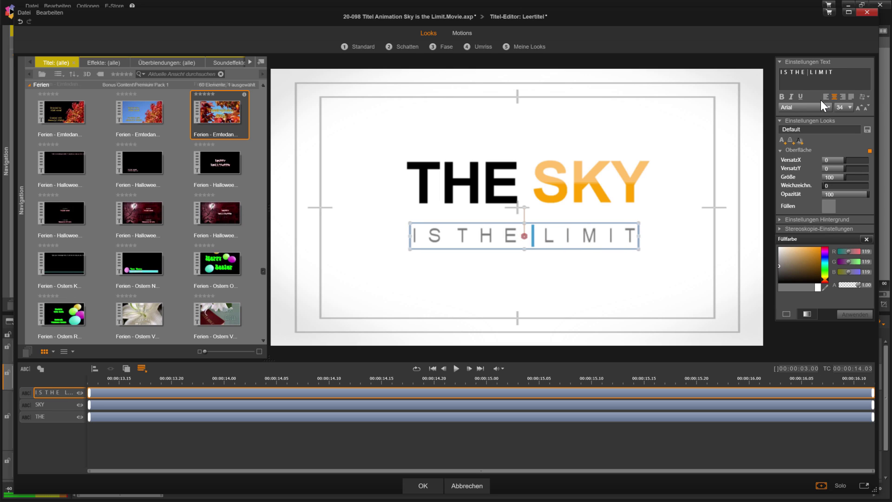
key(Left)
key(Left)
key(Left)
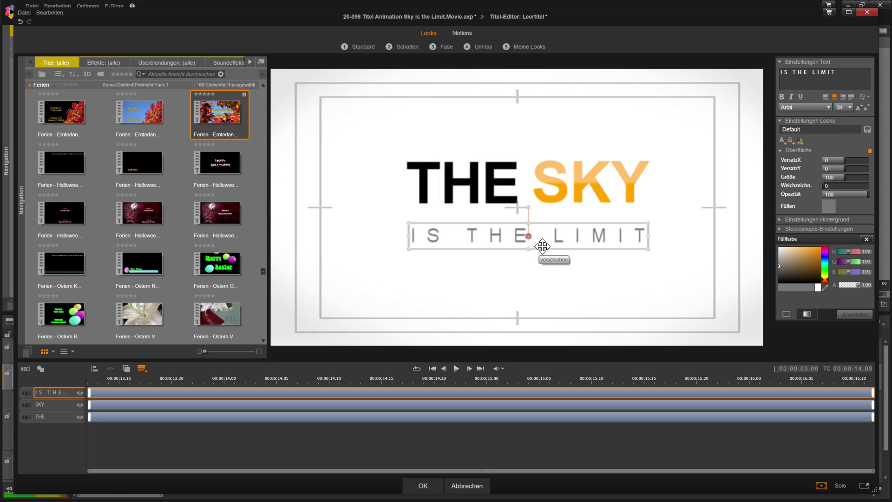
drag(537, 249, 542, 246)
click(584, 295)
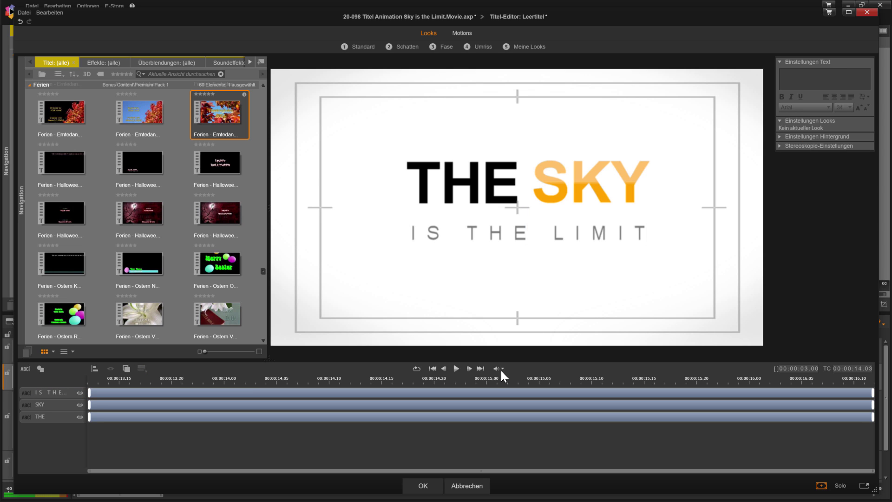
Select all three text layers and align them together to the centre of the frame.
drag(484, 383, 447, 385)
click(119, 393)
click(60, 393)
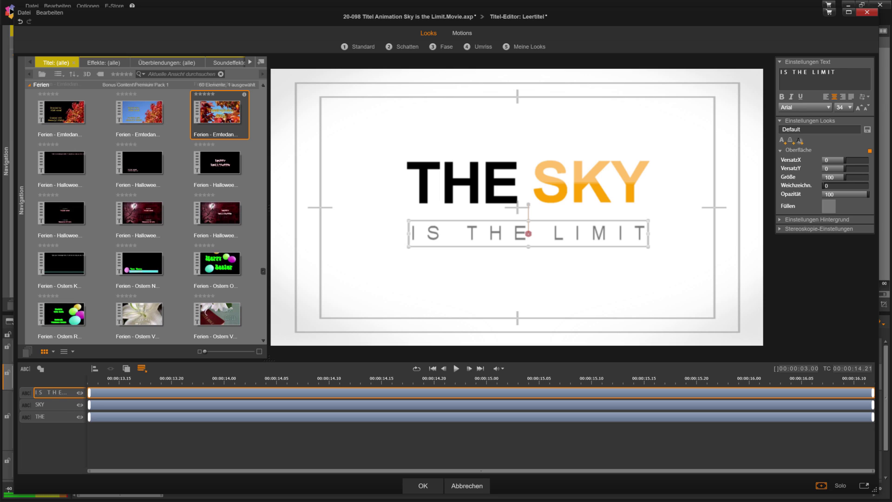
key(ctrl+a)
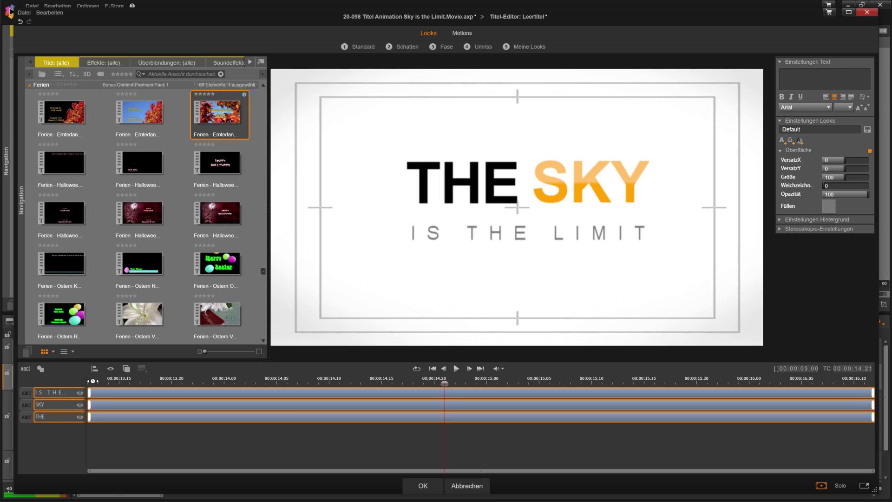
click(94, 368)
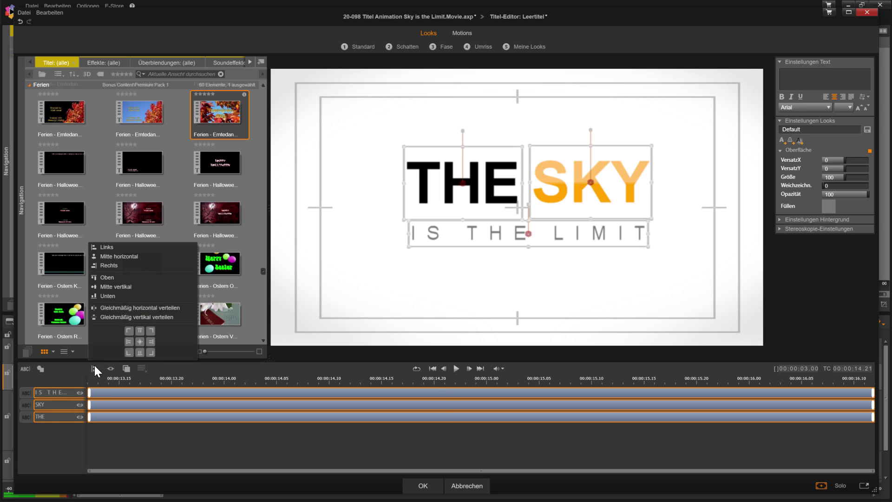
click(140, 342)
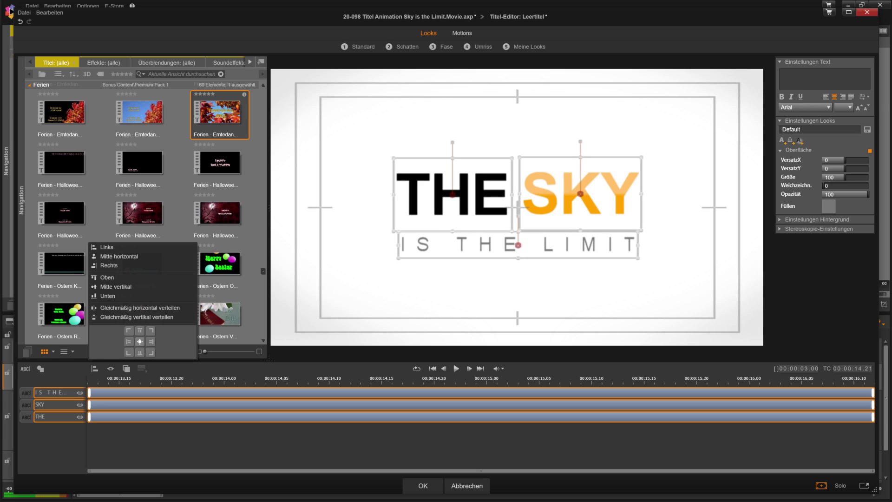
click(246, 453)
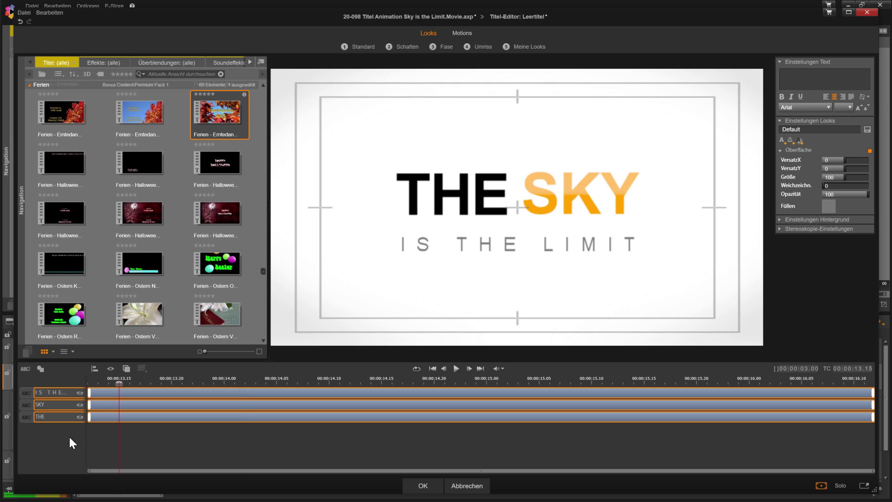
Duplicate the SKY layer by copy and paste and place the copy directly beneath the original SKY layer.
double_click(63, 417)
right_click(56, 404)
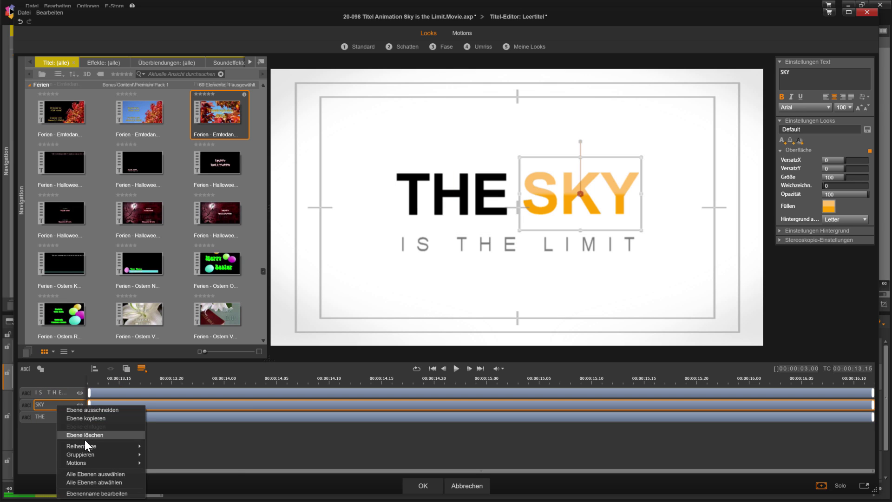
click(97, 418)
right_click(63, 438)
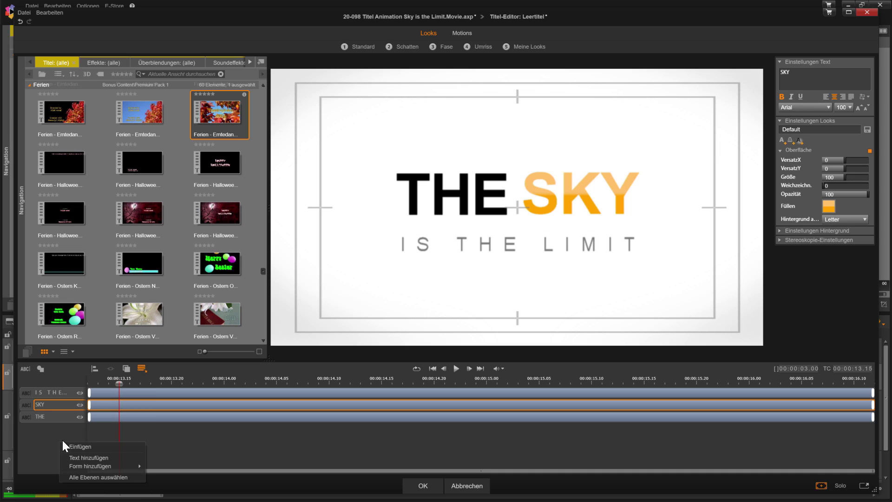
click(69, 446)
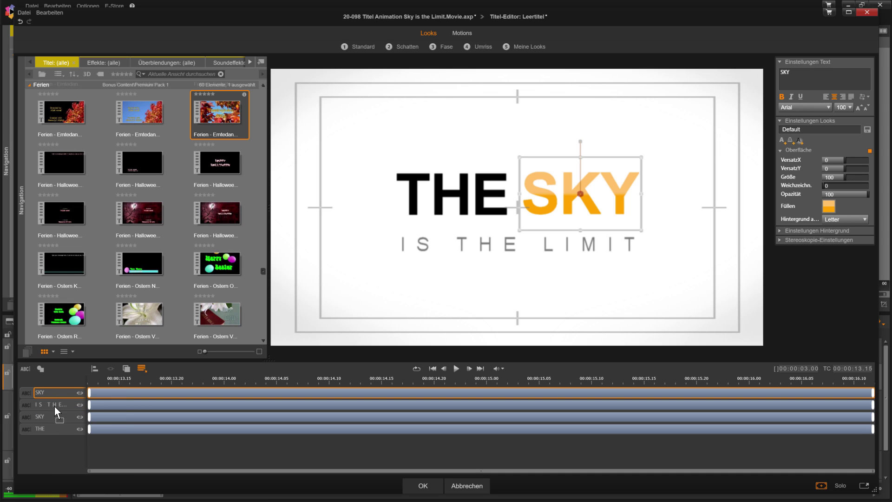
drag(49, 421, 49, 421)
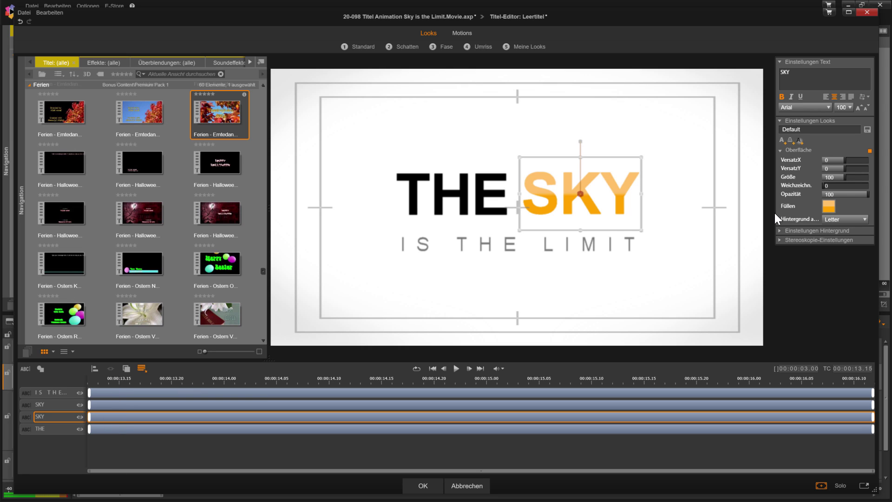
Apply a solid black fill (RGB 0, 0, 0) to the lower SKY layer.
click(832, 206)
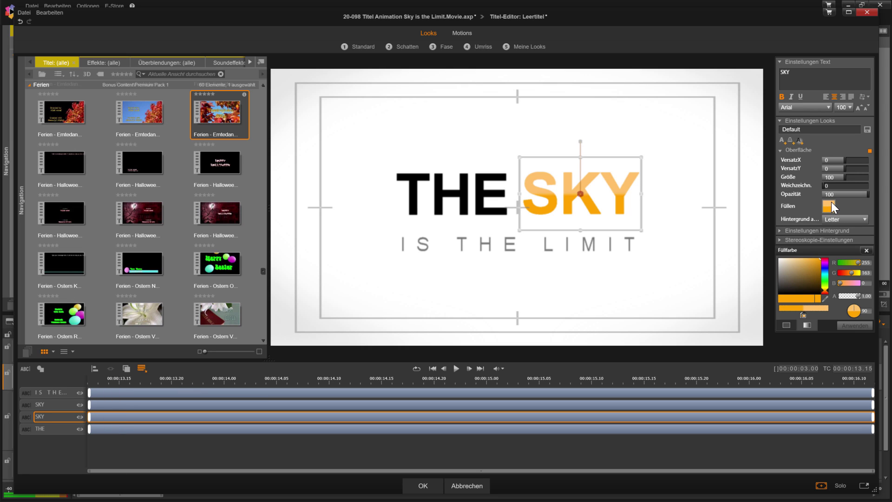
click(793, 324)
drag(798, 283, 762, 302)
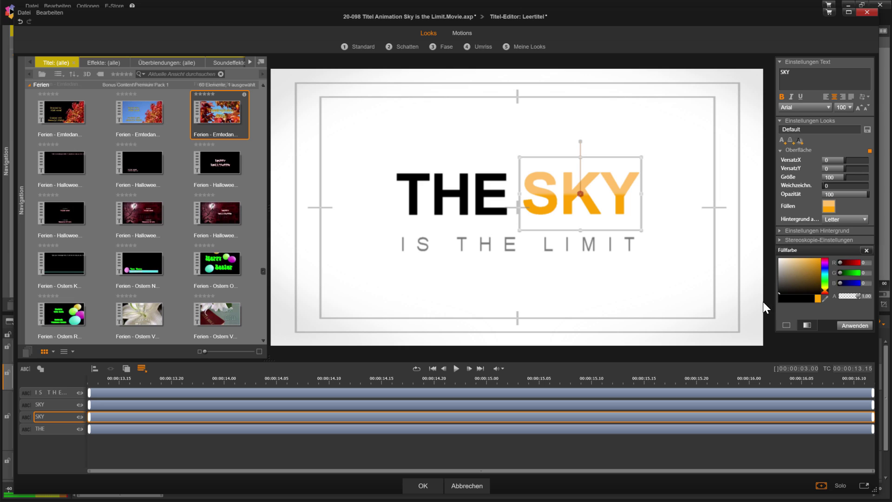
click(854, 325)
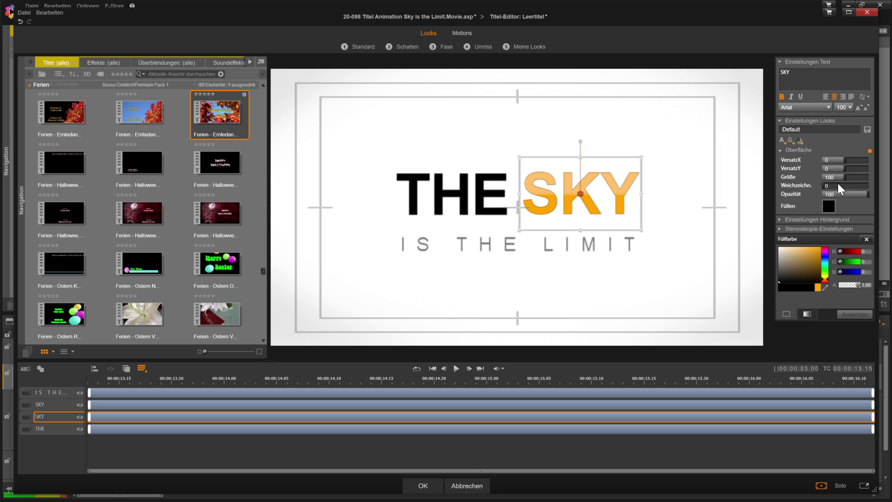
Set the X offset of the black SKY layer's surface to -0.2 as a shadow edge behind the orange letters.
click(848, 158)
text(-0.2)
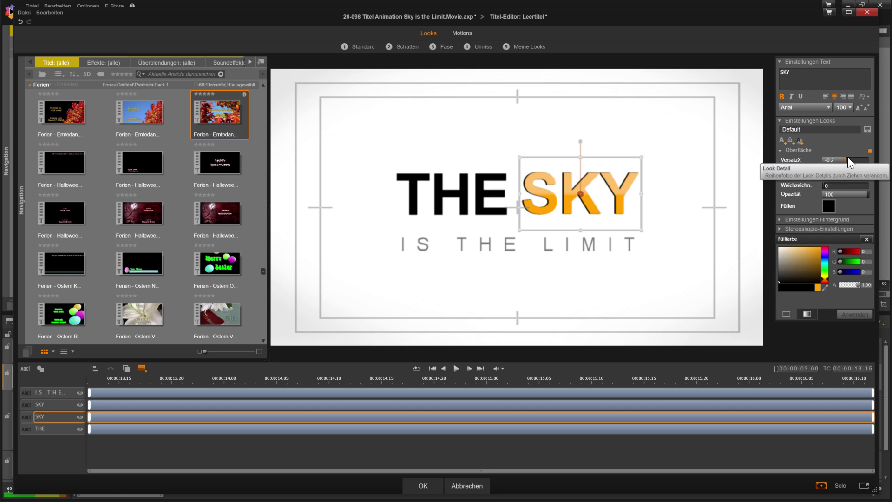
key(Return)
click(459, 315)
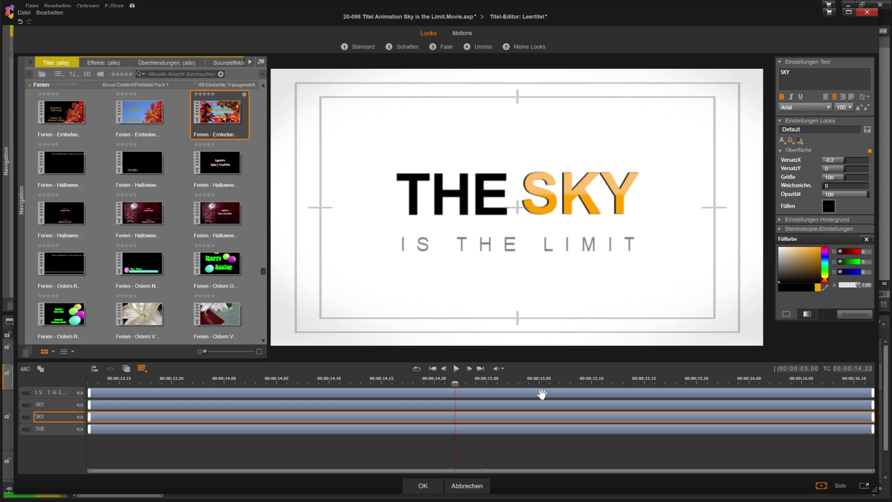
Reorder the layers so THE is on top, the two SKY layers follow, and IS THE LIMIT is at the bottom.
click(187, 389)
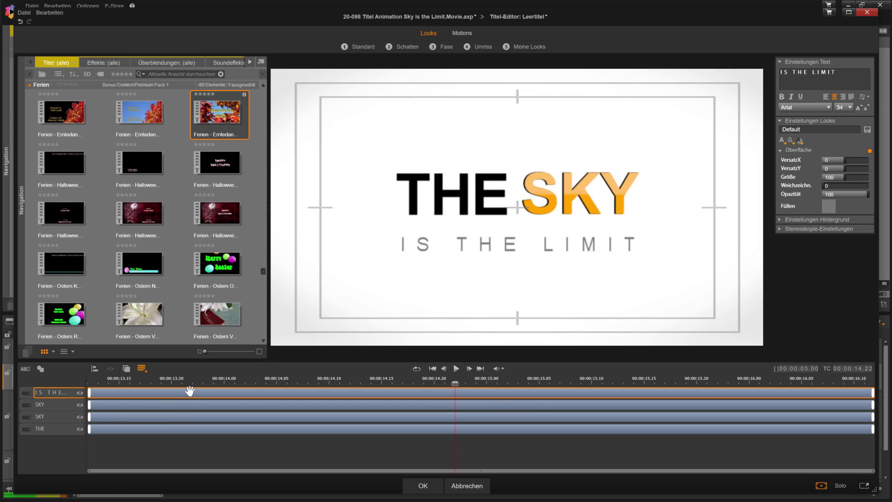
mouse_move(51, 393)
mouse_down()
mouse_move(45, 431)
mouse_move(54, 431)
mouse_move(57, 386)
mouse_up()
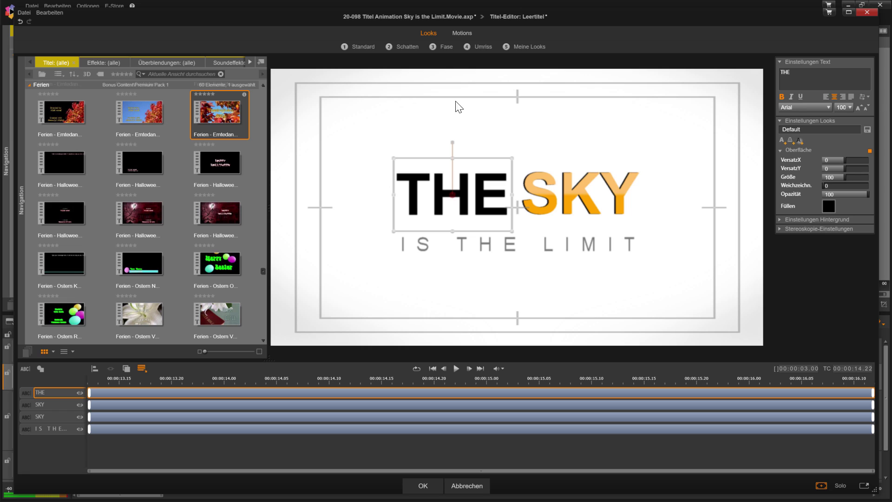
Apply the Page From Left entrance motion (number 16) to the THE layer.
click(462, 33)
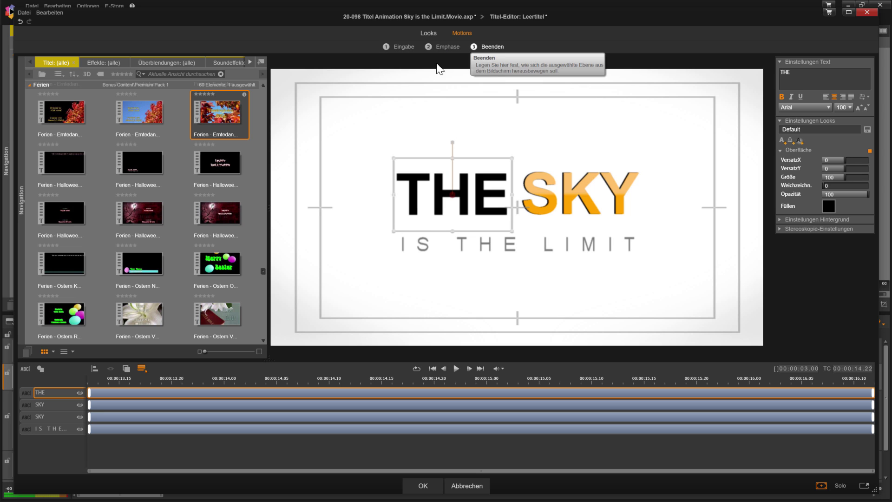
click(400, 47)
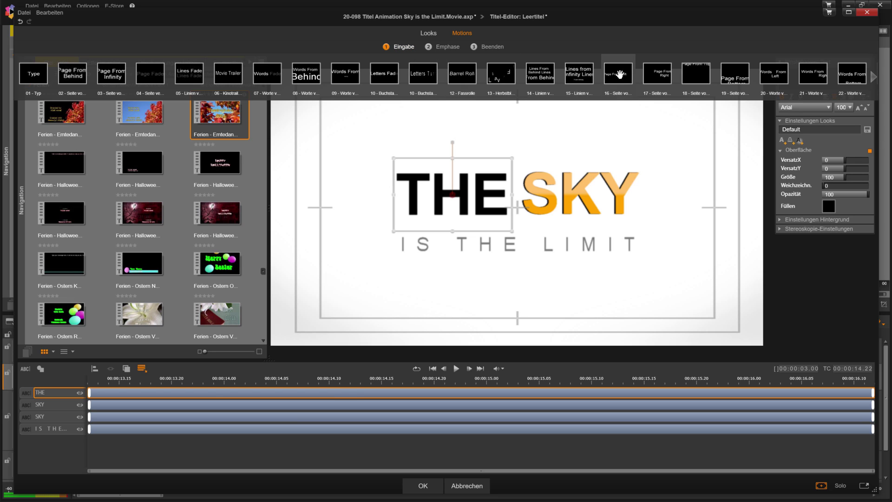
click(580, 74)
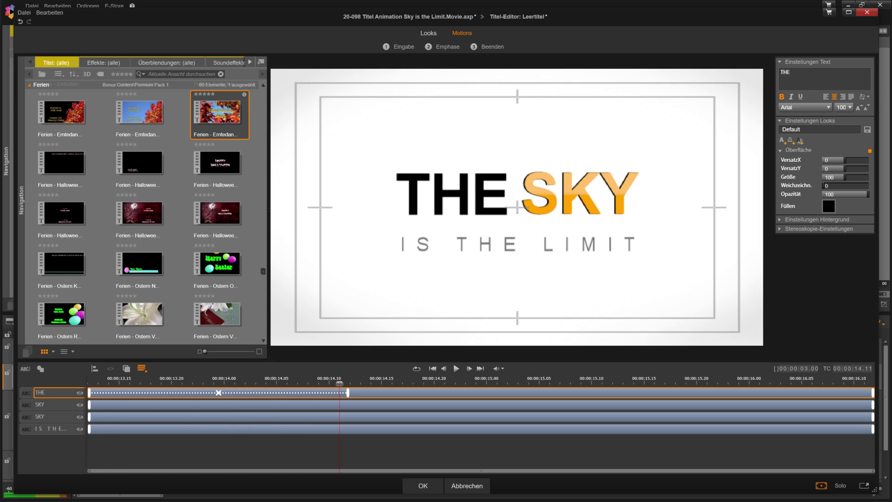
Apply the Page From Right entrance motion (number 17) to both the orange and the black SKY layers.
click(152, 403)
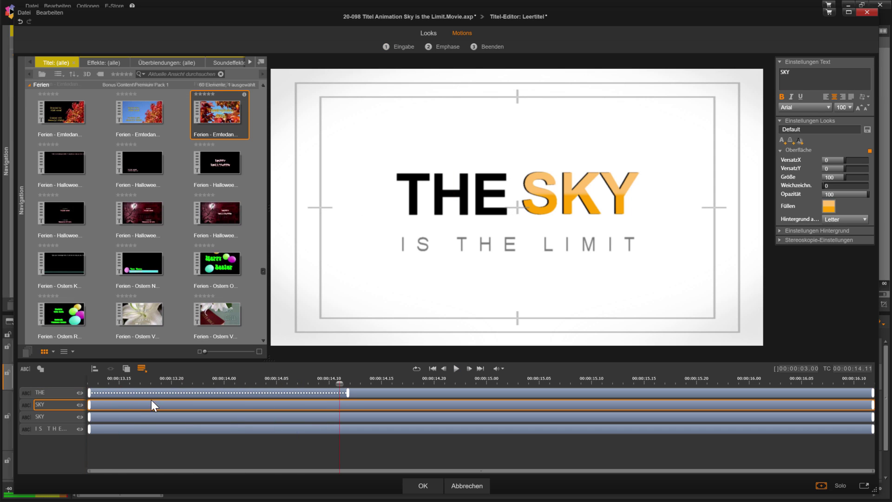
click(405, 48)
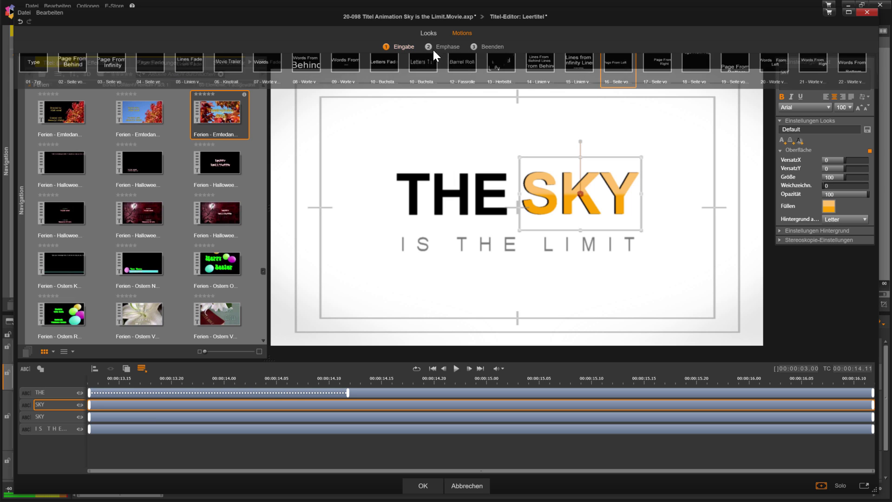
click(660, 77)
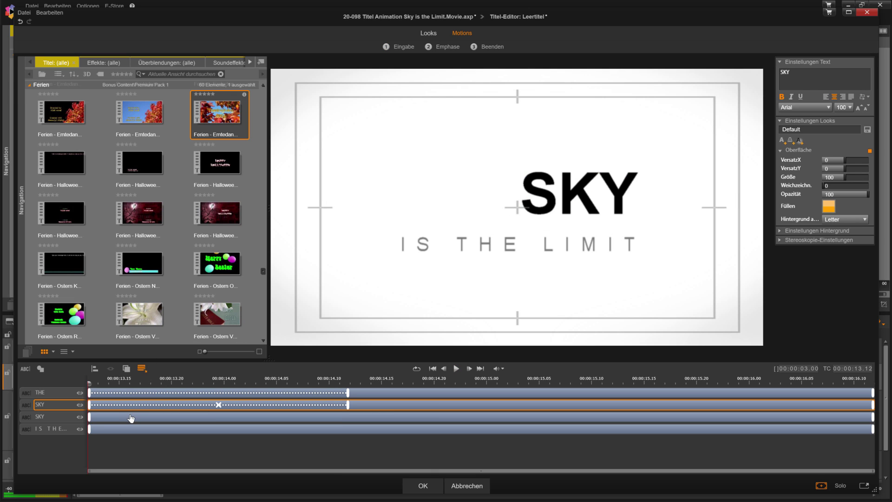
click(131, 417)
click(405, 48)
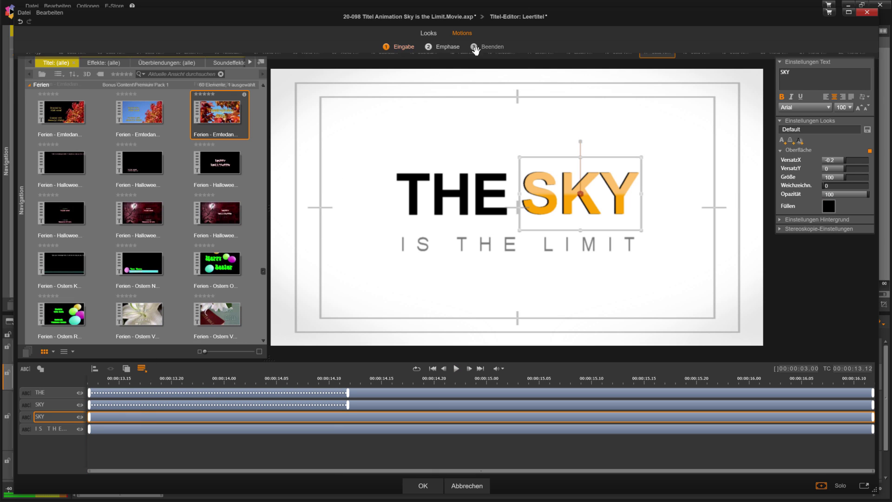
click(660, 76)
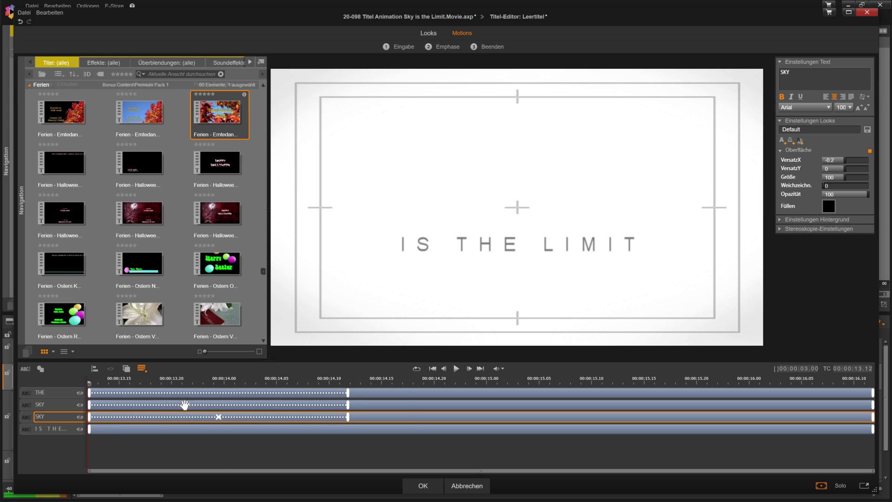
Apply the second number 10 letter-based entrance motion, beginning "Letters T", to the IS THE LIMIT layer.
click(160, 429)
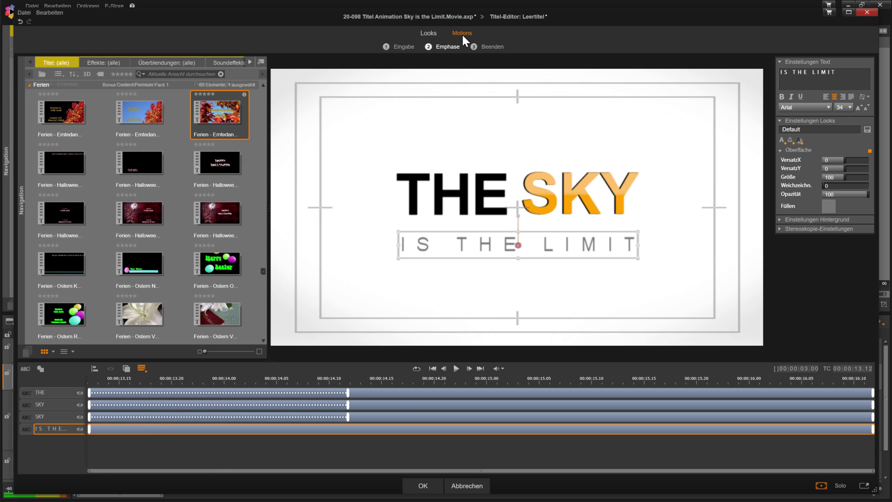
click(402, 47)
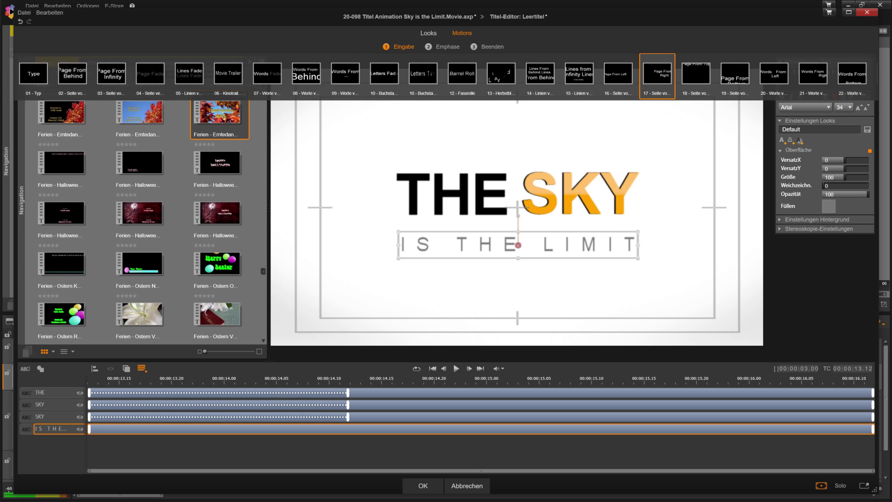
click(422, 74)
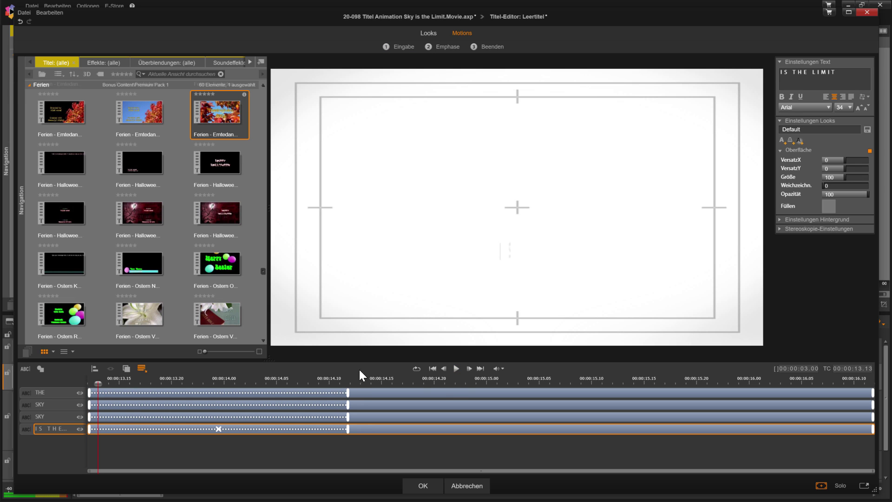
Preview the entrance animation and delay the IS THE LIMIT layer's start to about 00:00:13.24.
click(454, 368)
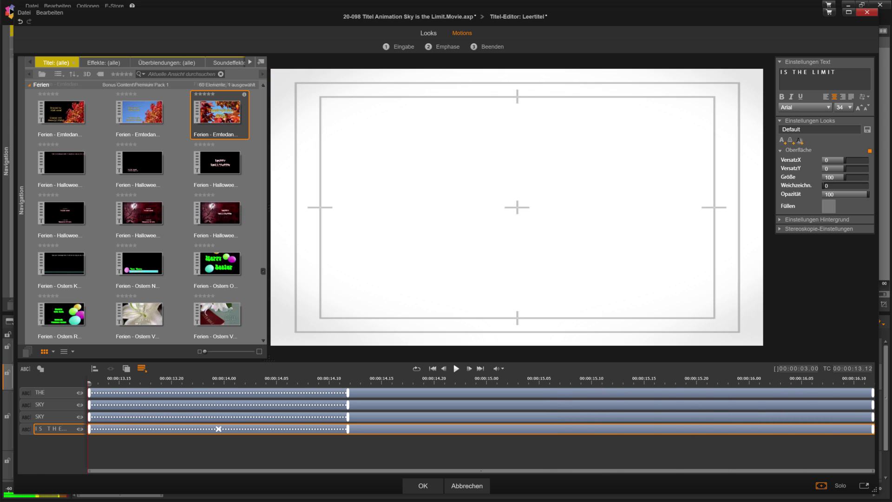
key(space)
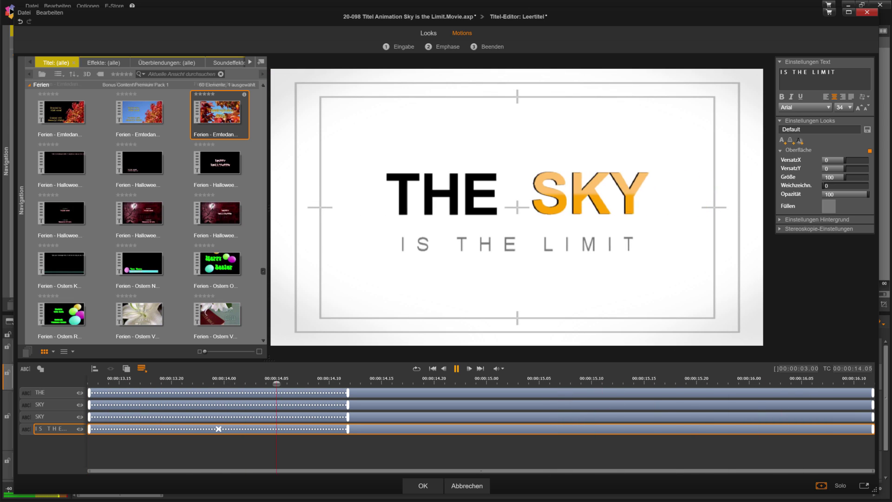
key(space)
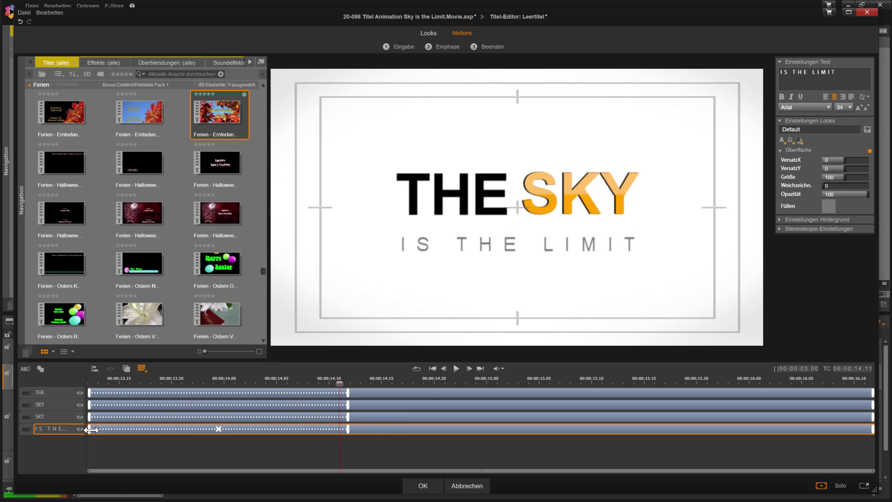
drag(91, 429, 211, 423)
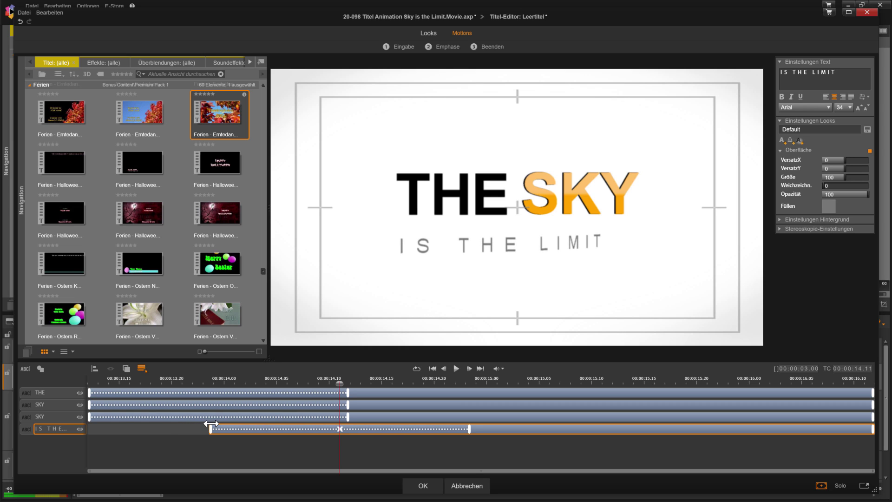
Apply the Page To Right exit motion (number 17) to the IS THE LIMIT layer.
drag(174, 384, 507, 386)
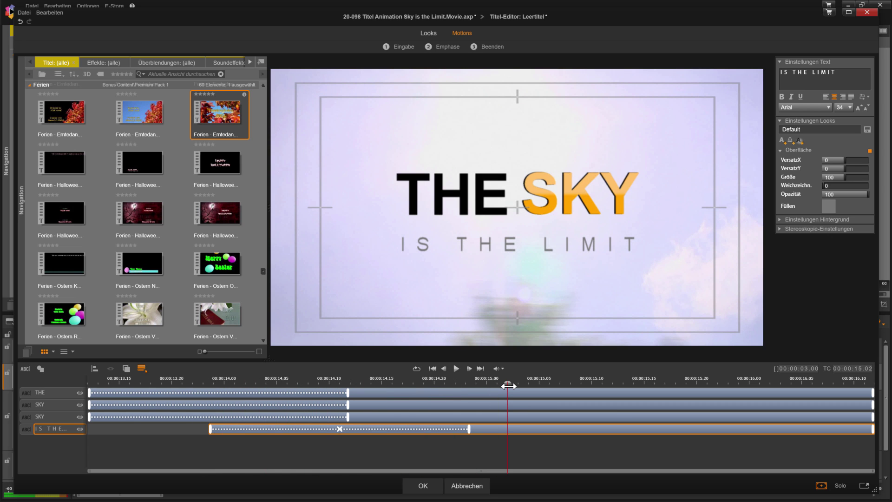
click(471, 236)
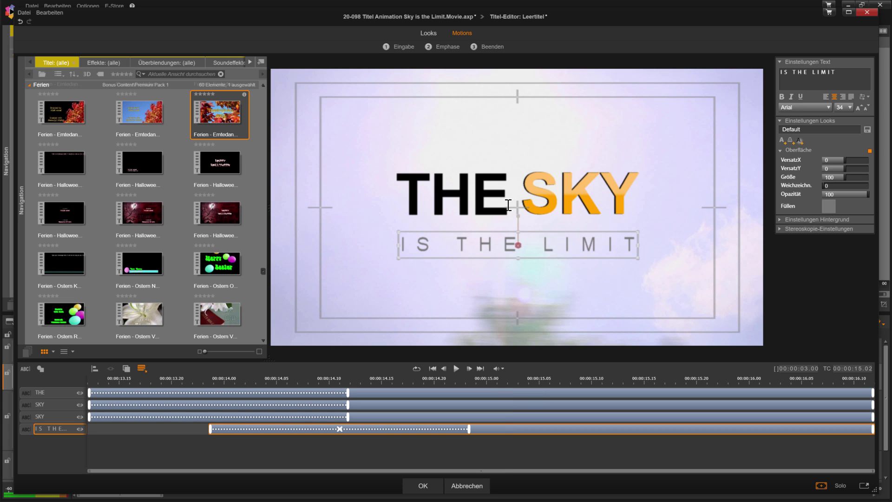
click(486, 46)
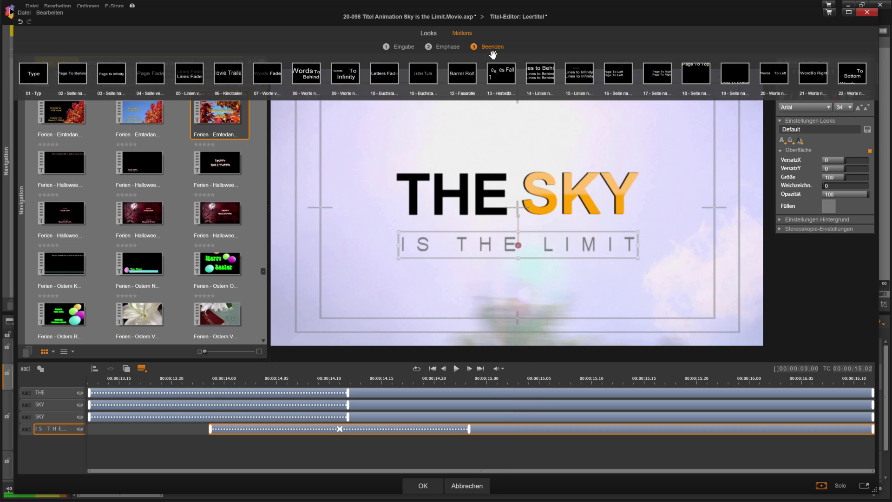
click(660, 76)
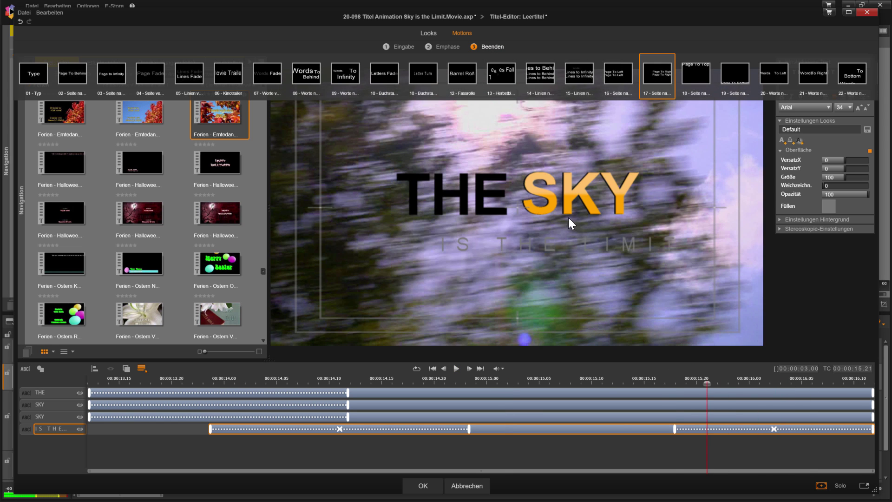
Apply the Page To Right exit motion (number 17) to both the black and the orange SKY layers.
click(567, 218)
click(622, 417)
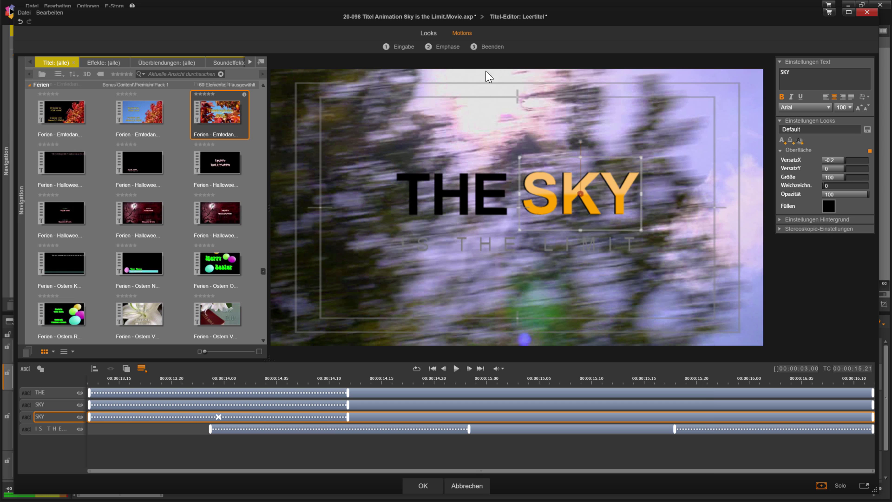
click(487, 47)
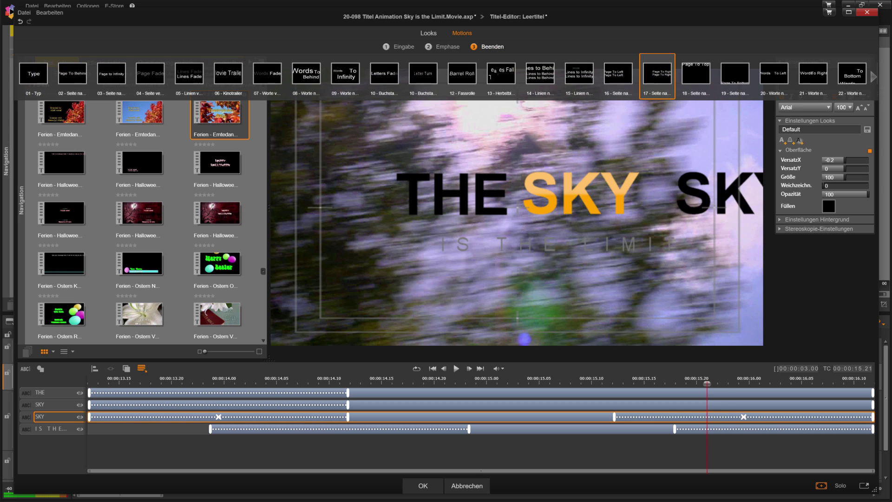
drag(650, 79, 479, 417)
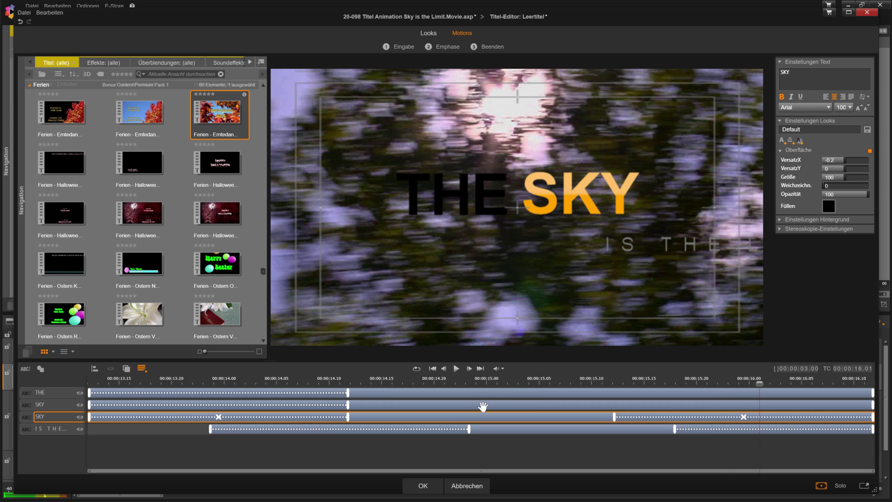
click(479, 405)
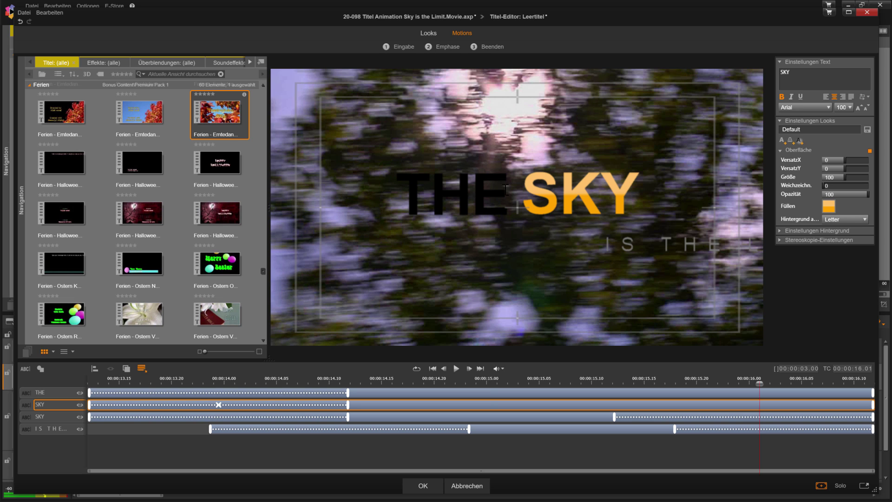
click(486, 48)
click(657, 72)
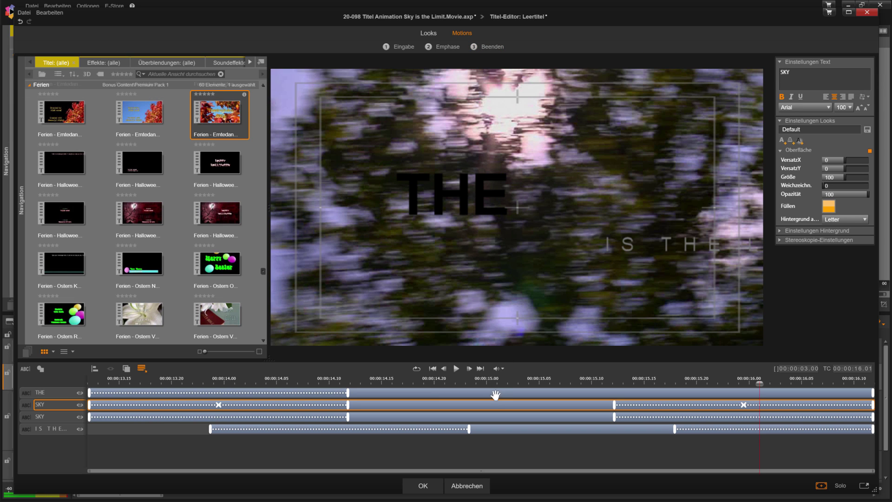
Apply the Page To Right exit motion (number 17) to the THE layer.
click(505, 391)
click(486, 47)
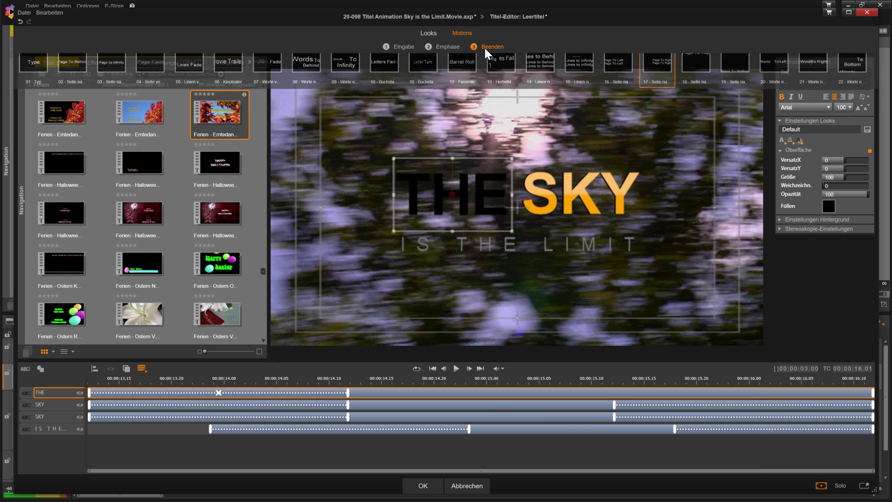
click(657, 72)
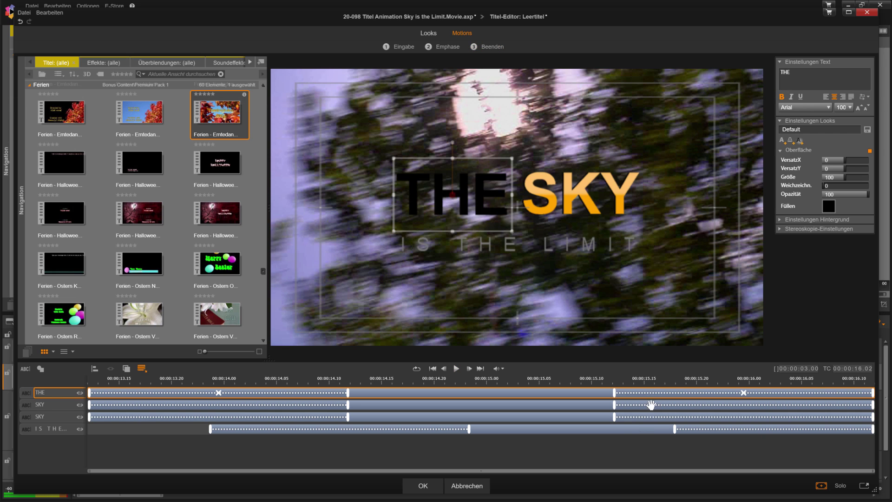
Start the exit motions of THE and both SKY layers together with IS THE LIMIT's, at about 00:00:15.18, preview the title and accept it.
drag(451, 382, 644, 374)
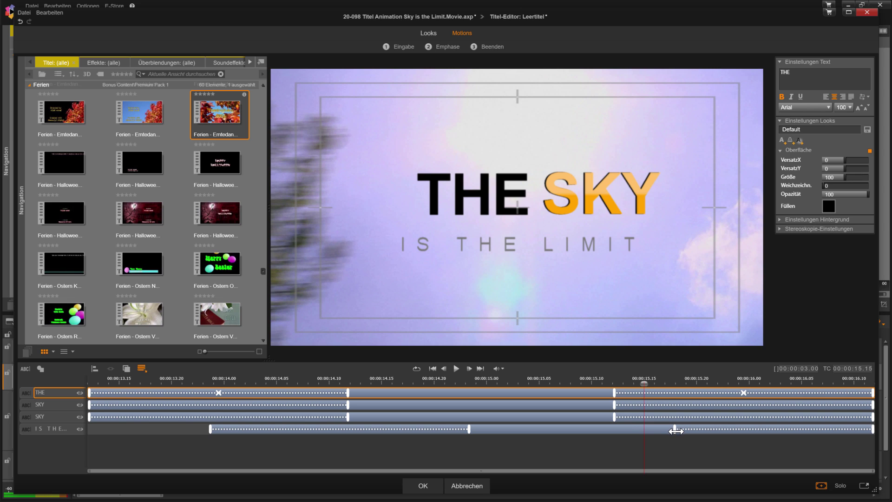
drag(615, 419, 675, 417)
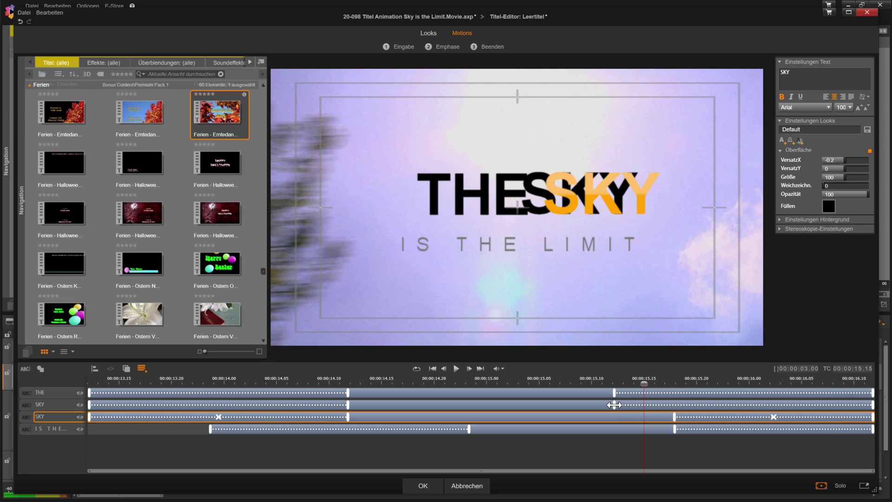
drag(614, 404, 673, 403)
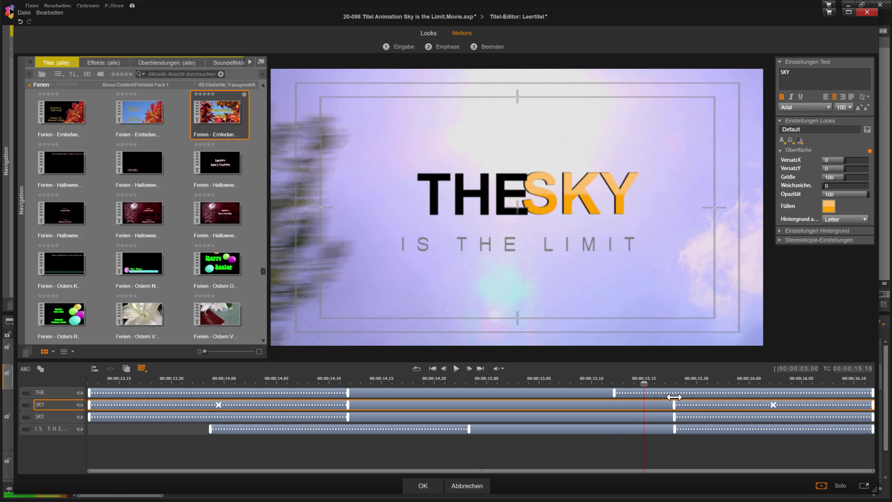
drag(615, 393, 672, 389)
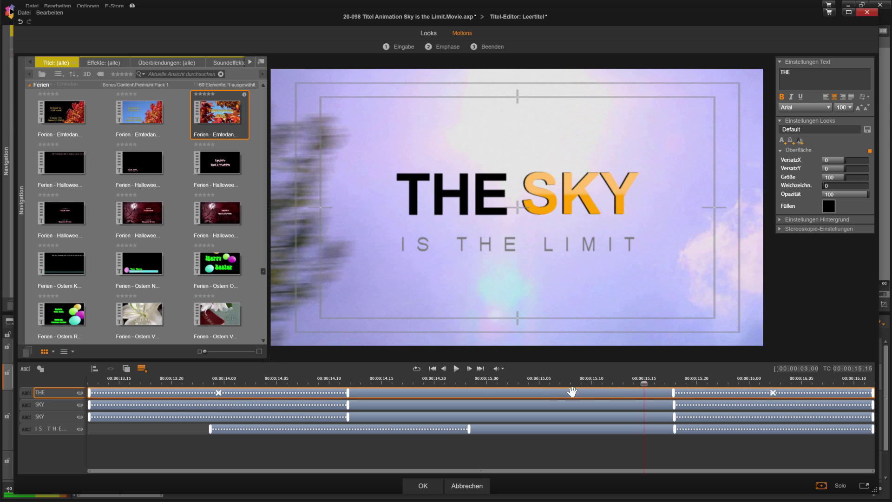
key(space)
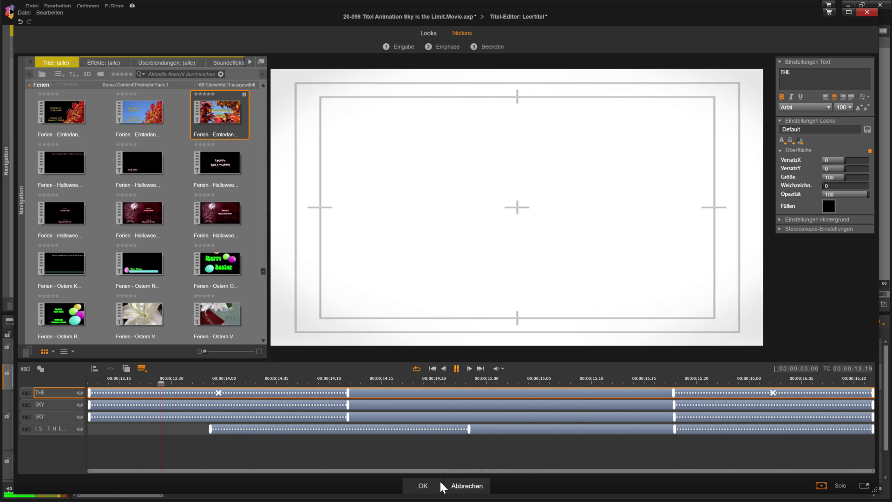
click(416, 483)
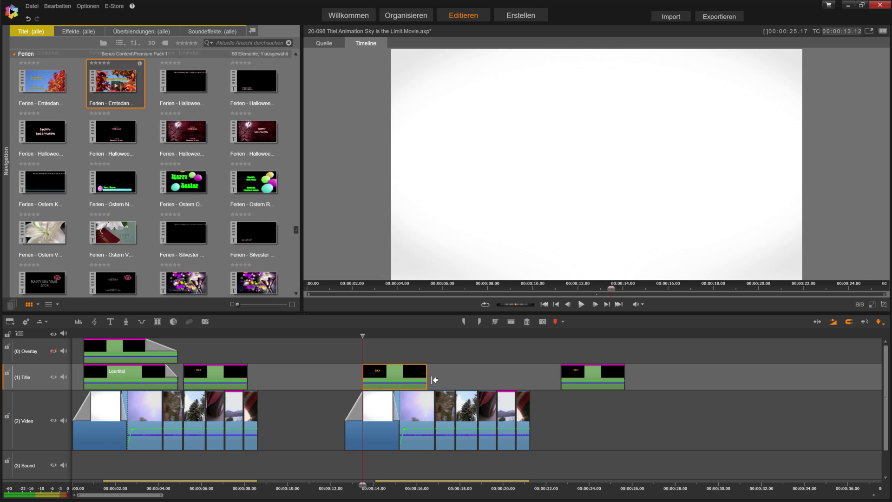
Extend the second sequence's title clip so it ends at 00:00:18.08.
drag(427, 371, 448, 371)
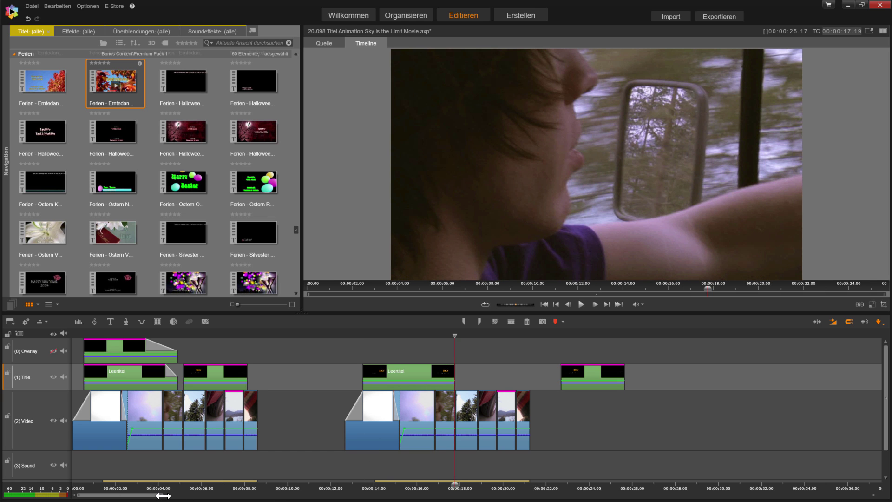
drag(163, 495, 124, 496)
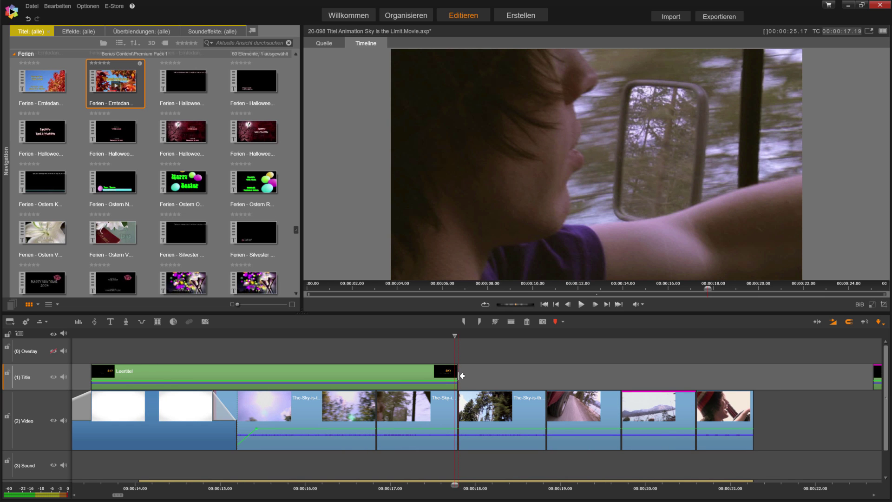
drag(458, 382, 503, 379)
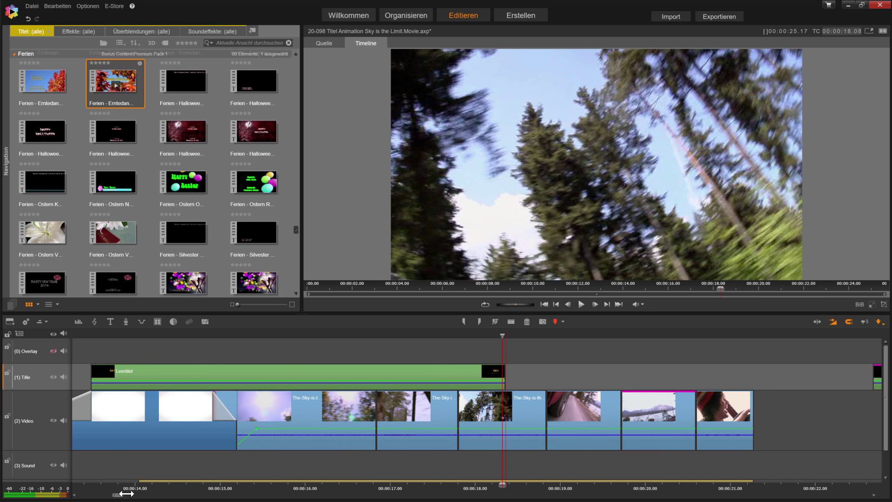
mouse_move(123, 495)
mouse_down()
mouse_move(143, 493)
mouse_move(114, 496)
mouse_up()
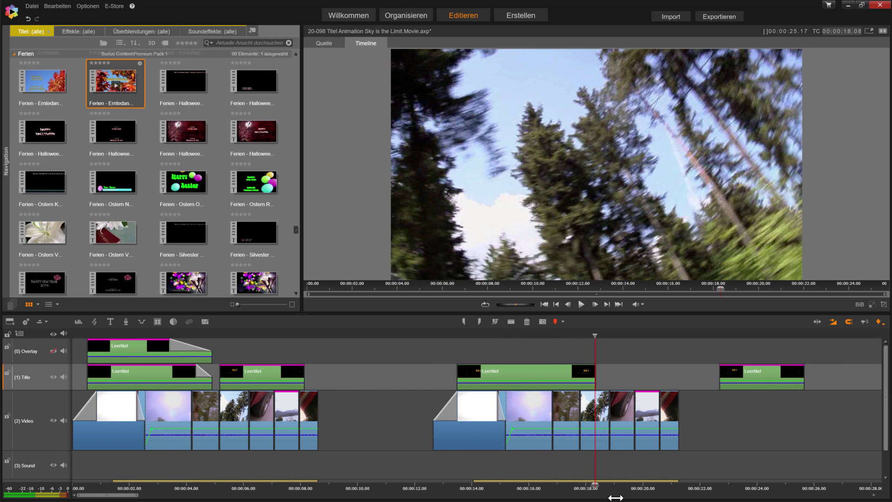
Compare with the original title, open the second sequence's title clip in the effect editor and add the 3D-Editor GPU effect from 2D-3D.
click(104, 335)
drag(92, 334, 134, 334)
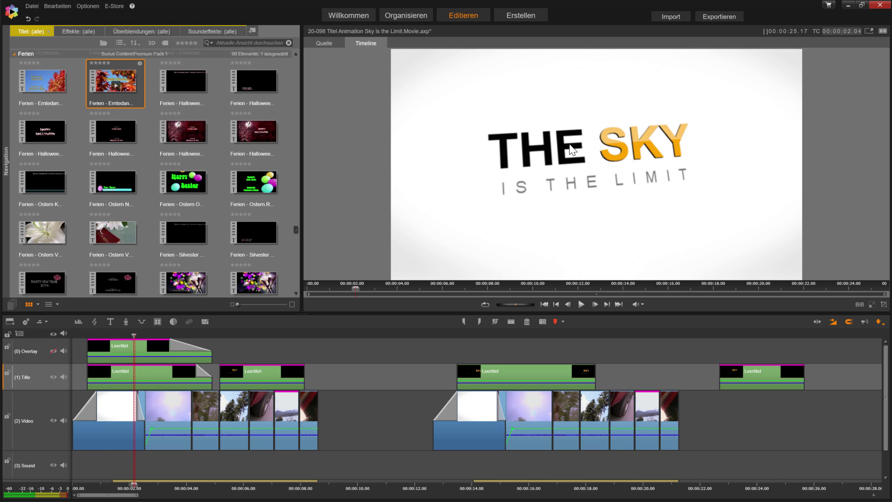
drag(134, 334, 484, 334)
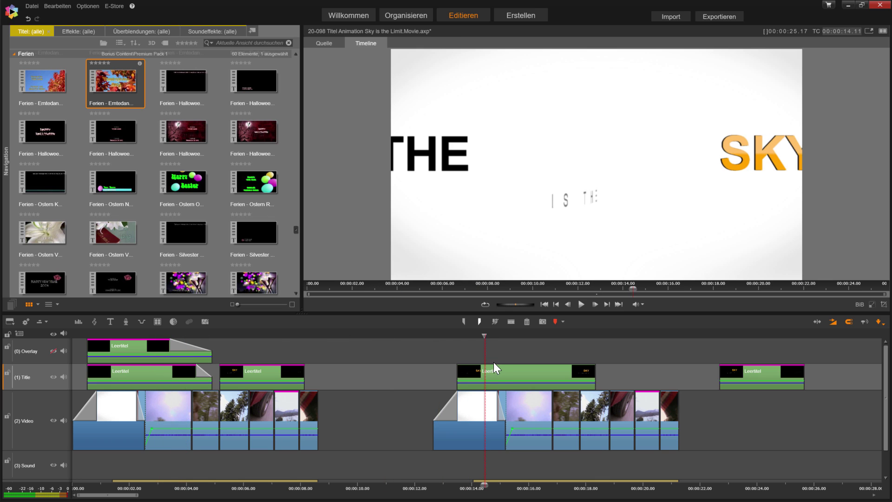
click(522, 372)
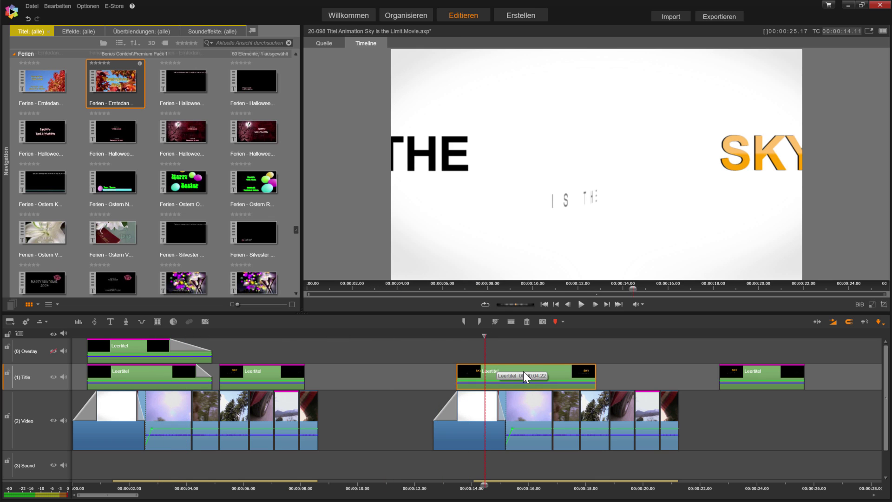
right_click(523, 371)
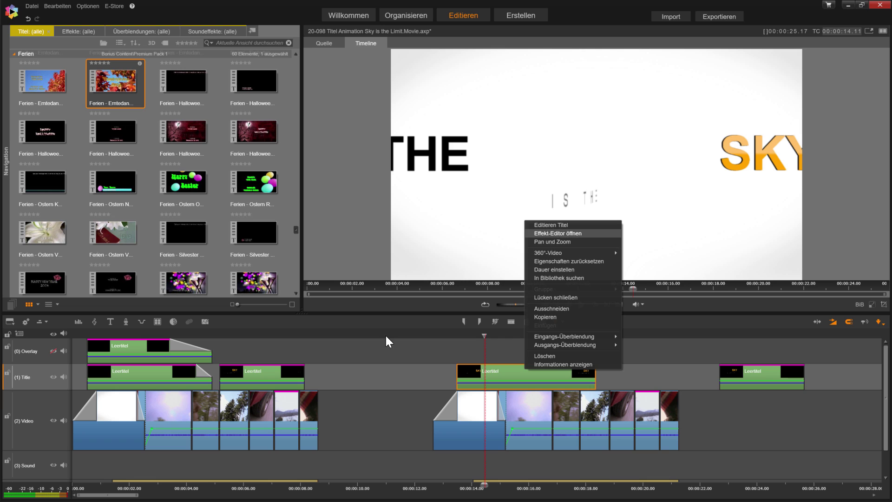
key(Return)
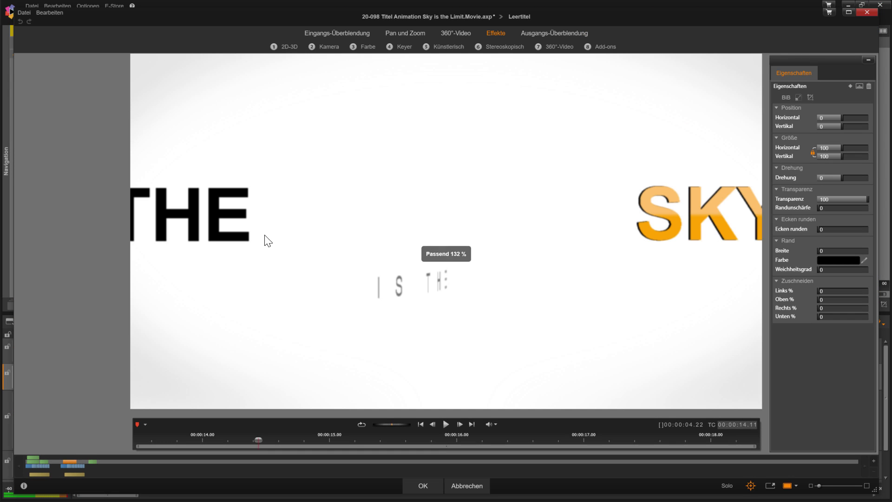
click(287, 46)
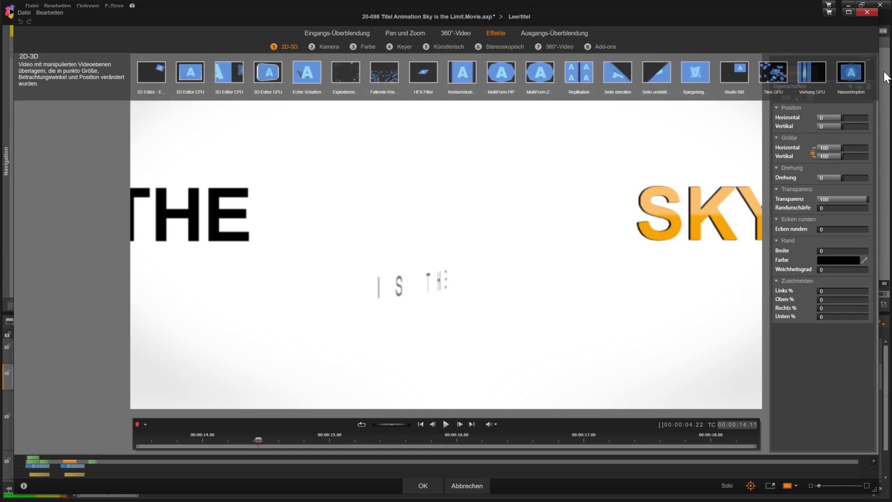
click(268, 82)
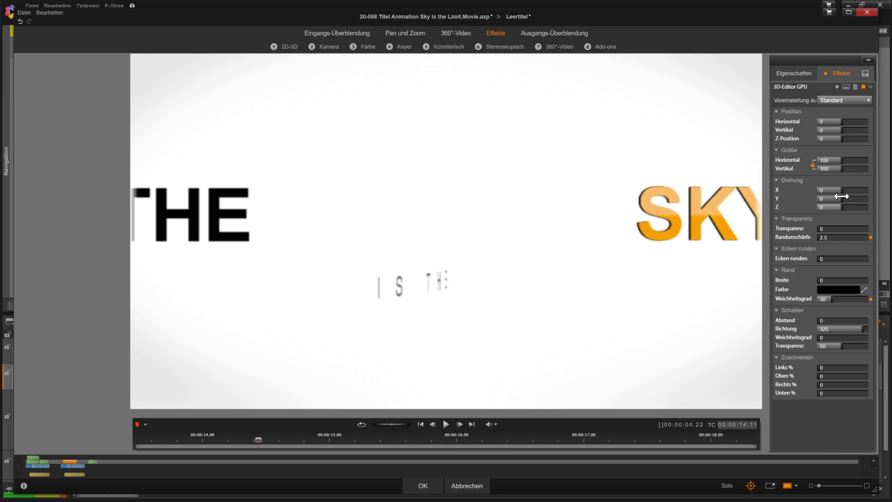
Try rotating the title to X 13.5, Y 31.1 and Z -13.3 at 00:00:15.22, and reset all three rotations to 0.
click(441, 439)
mouse_move(842, 201)
mouse_down()
mouse_move(851, 198)
mouse_move(842, 209)
mouse_move(842, 190)
mouse_up()
click(871, 190)
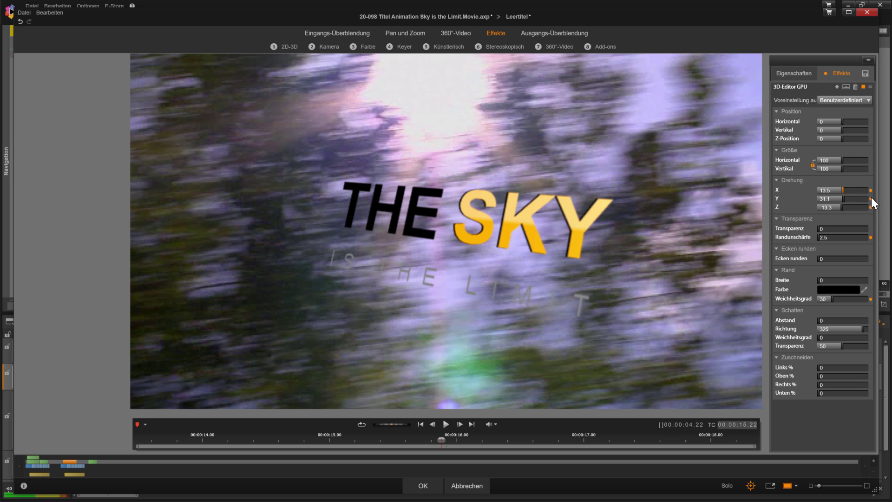
click(871, 198)
click(871, 207)
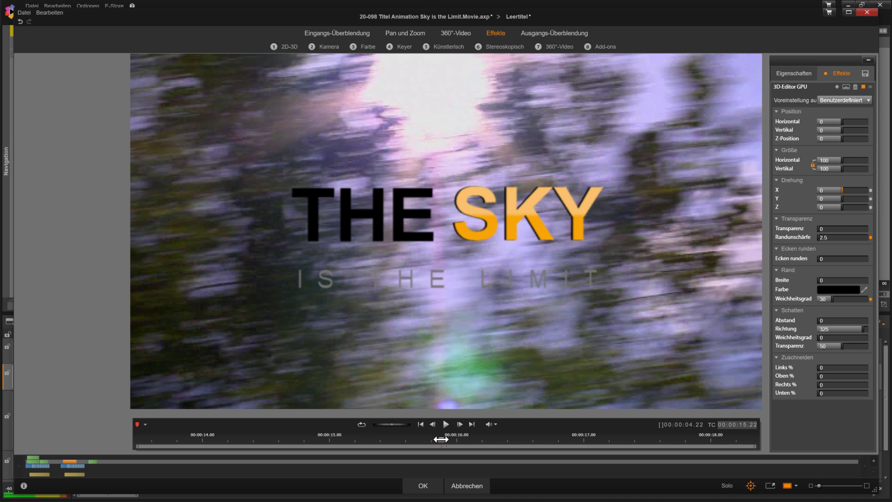
Set the title's X rotation to 30 in the 3D-Editor GPU effect, viewing the title at 00:00:15.21.
drag(440, 439, 71, 429)
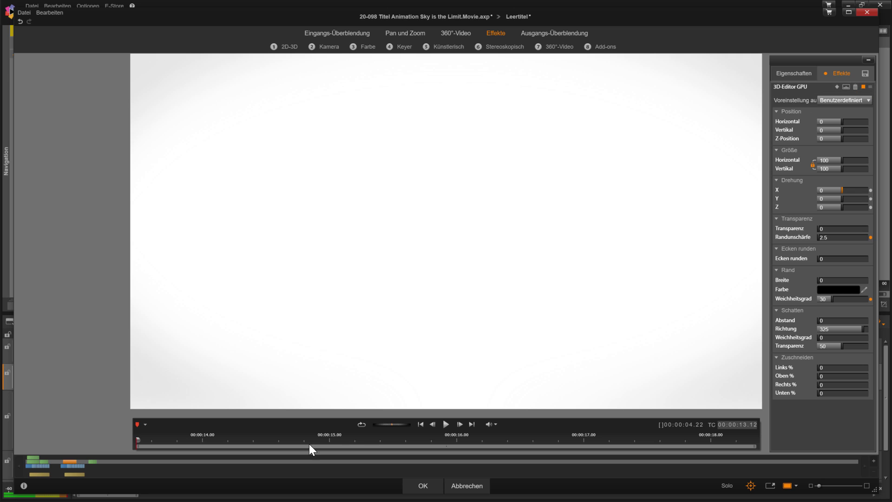
click(437, 446)
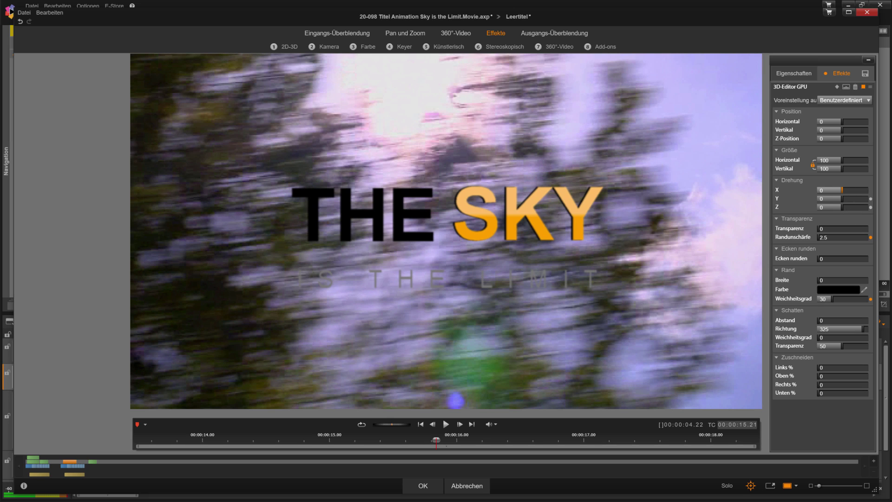
drag(842, 192, 838, 192)
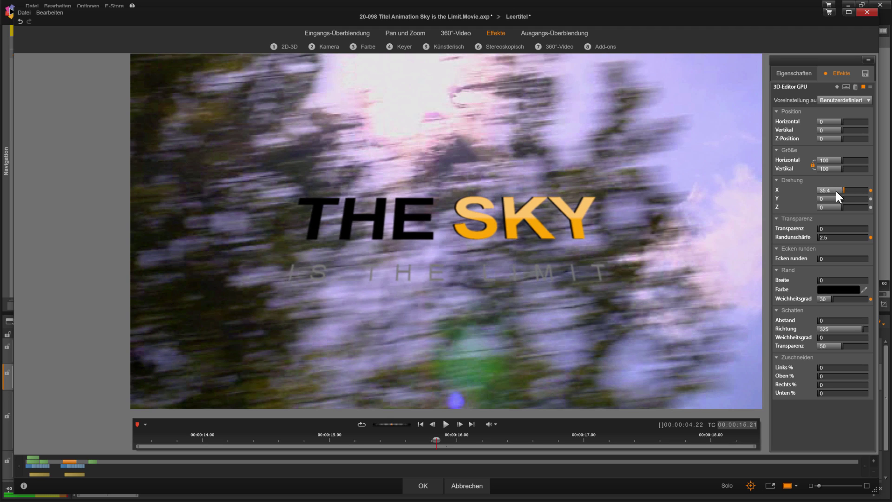
click(850, 190)
text(30)
key(Return)
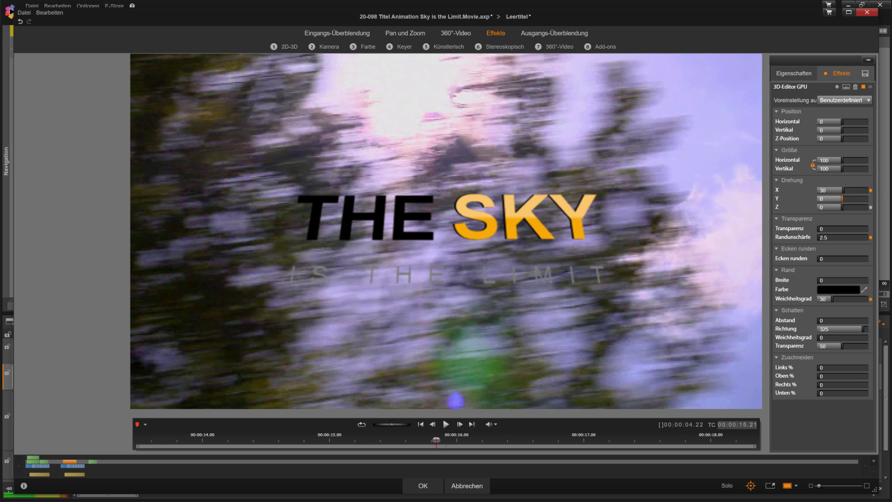
Set the title's Y rotation to -20 and its Z rotation to 15.
drag(842, 199, 839, 201)
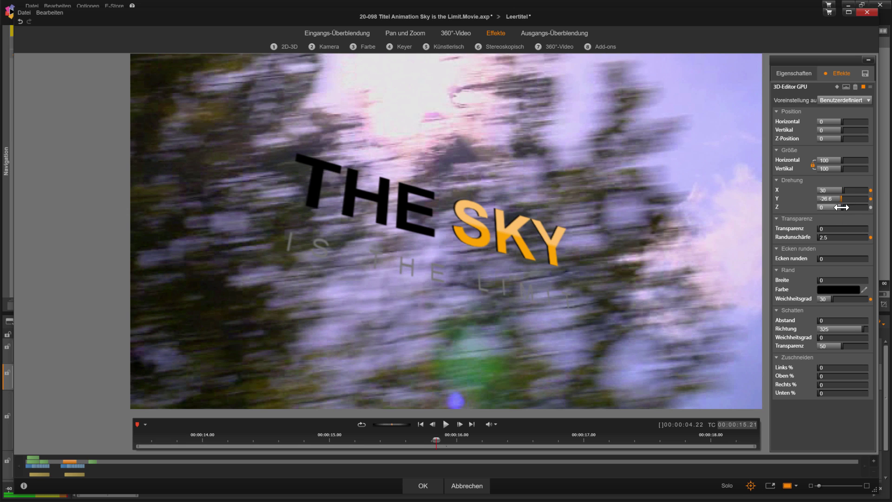
click(839, 200)
text(-20)
key(Return)
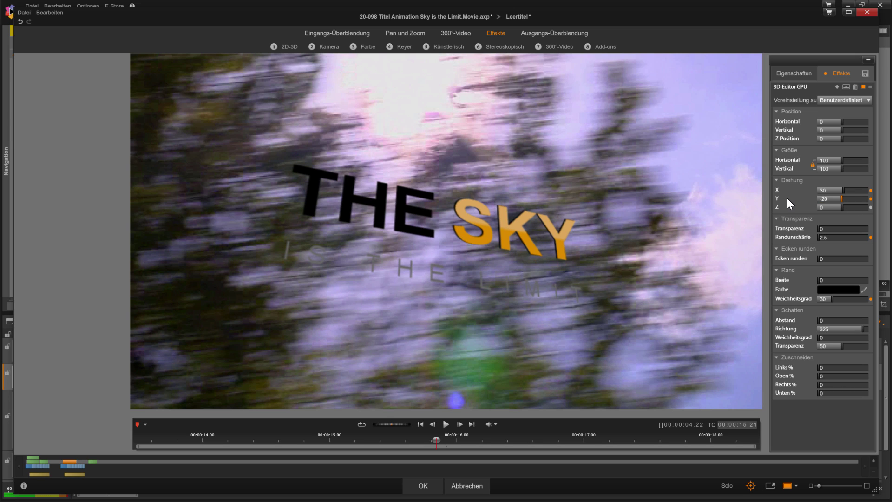
drag(839, 209, 840, 208)
click(830, 208)
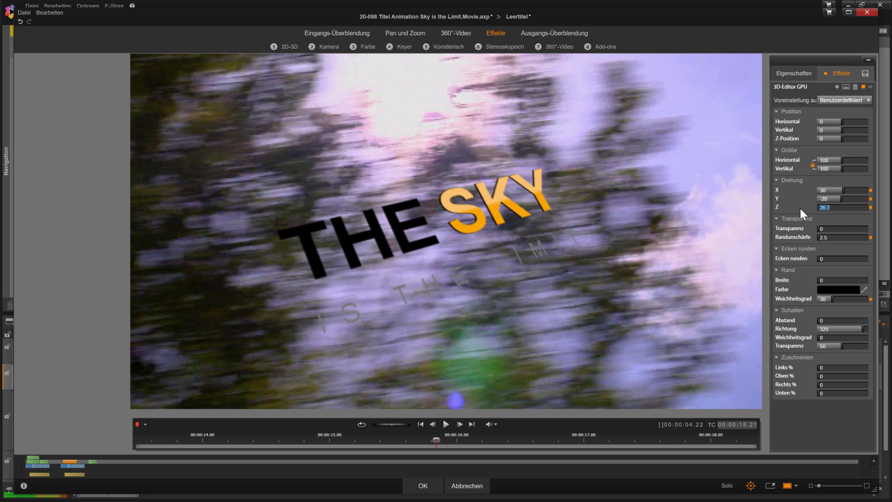
text(15)
key(Return)
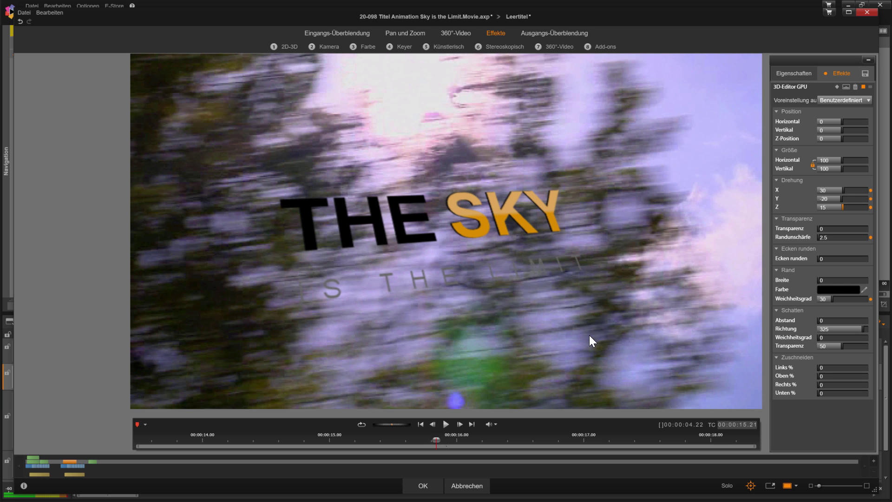
Turn on keyframing for the 3D-Editor GPU effect with the playhead at the end of the title clip.
drag(437, 439, 558, 440)
drag(712, 439, 799, 433)
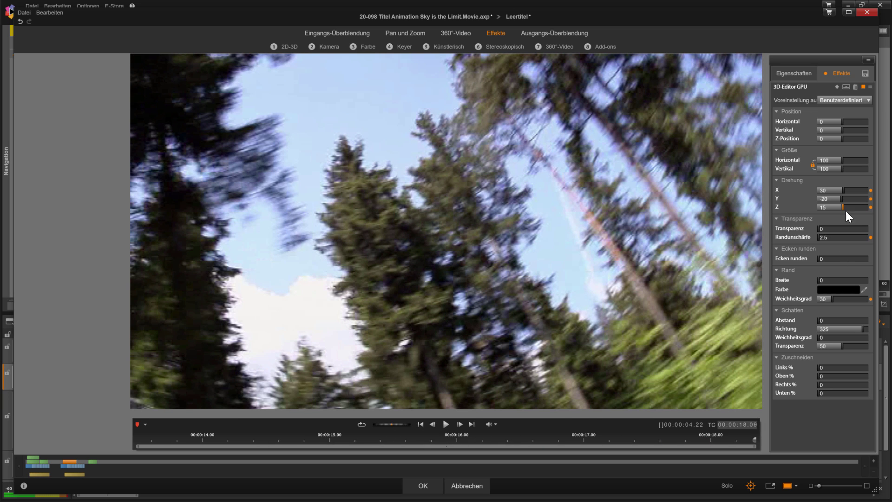
click(836, 87)
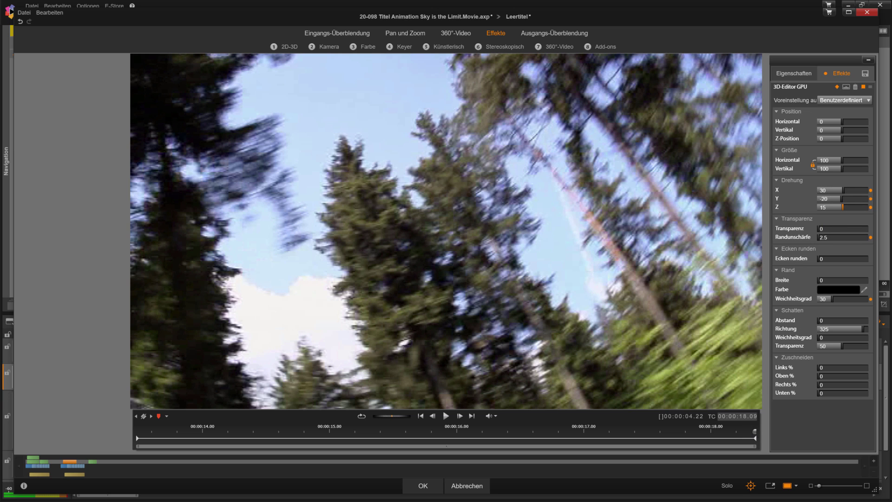
Set the X, Y and Z rotations to 0 at the title clip's start, scrub through the animation and accept the effect.
drag(752, 431, 101, 425)
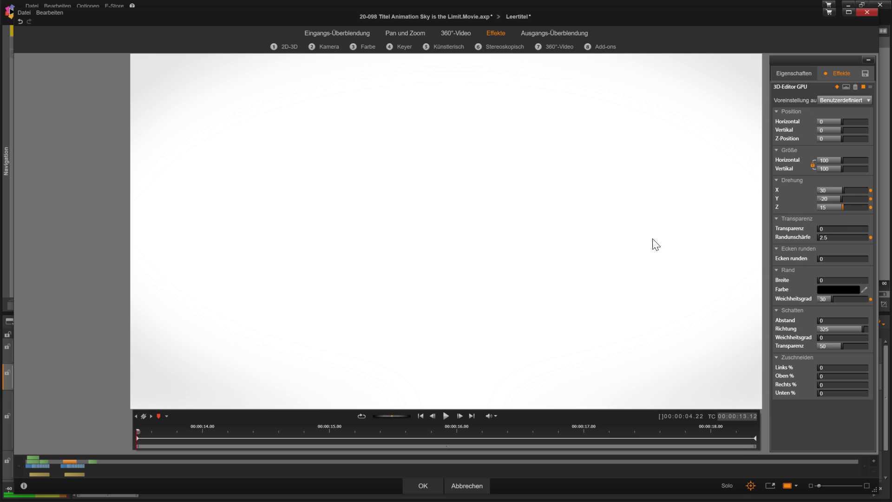
click(841, 199)
click(844, 207)
text(0)
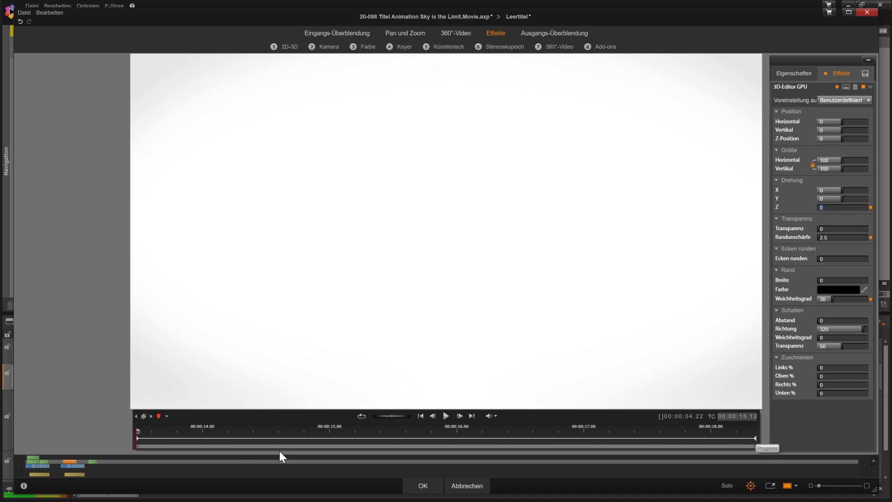
click(158, 431)
drag(158, 430, 730, 433)
click(423, 484)
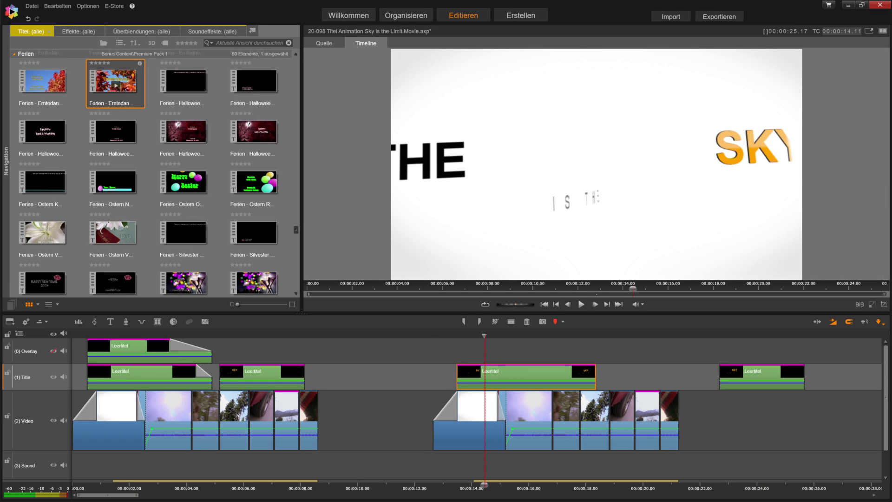
Play the second sequence from before its title clip to check the rotating title animation.
drag(484, 336, 437, 335)
key(space)
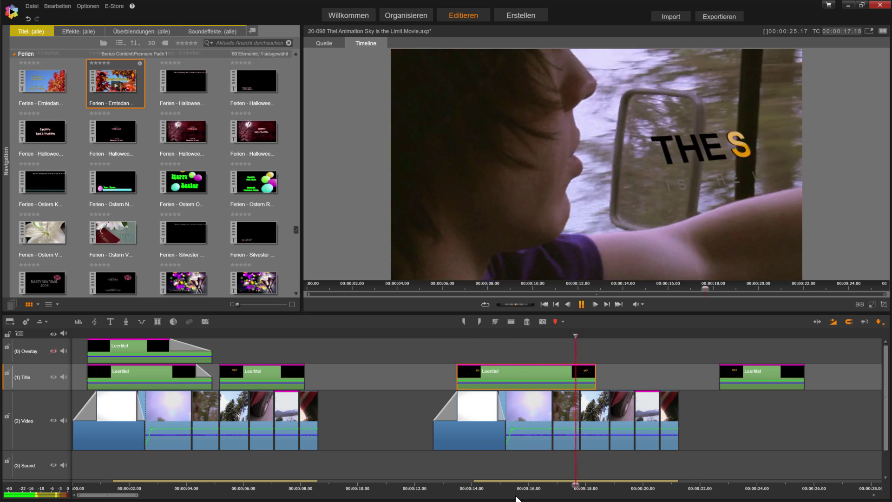
key(space)
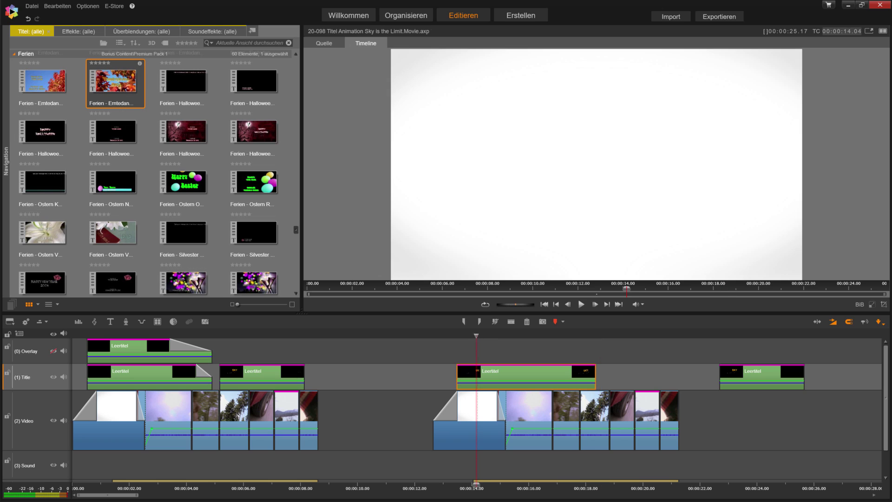
key(Left)
key(Left)
key(Left)
key(Left)
key(Left)
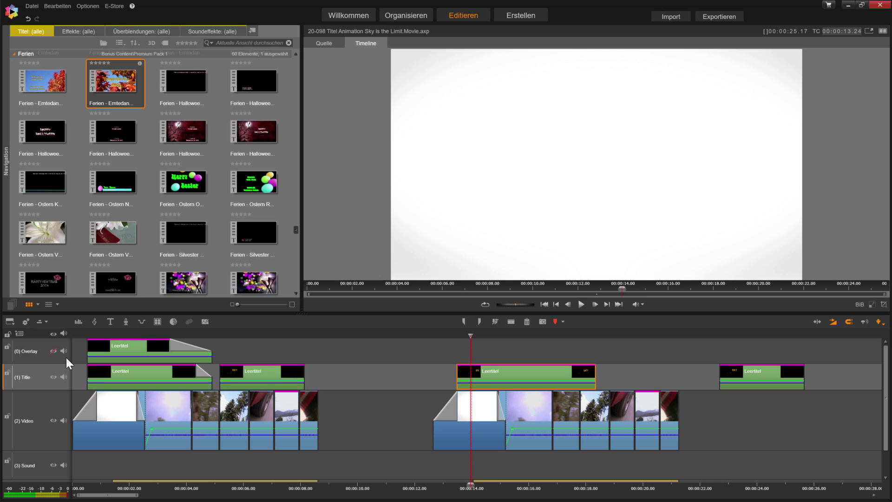
Turn on the Overlay track's visibility, make it the active track and place the playhead at the second sequence's title start.
click(53, 351)
click(54, 361)
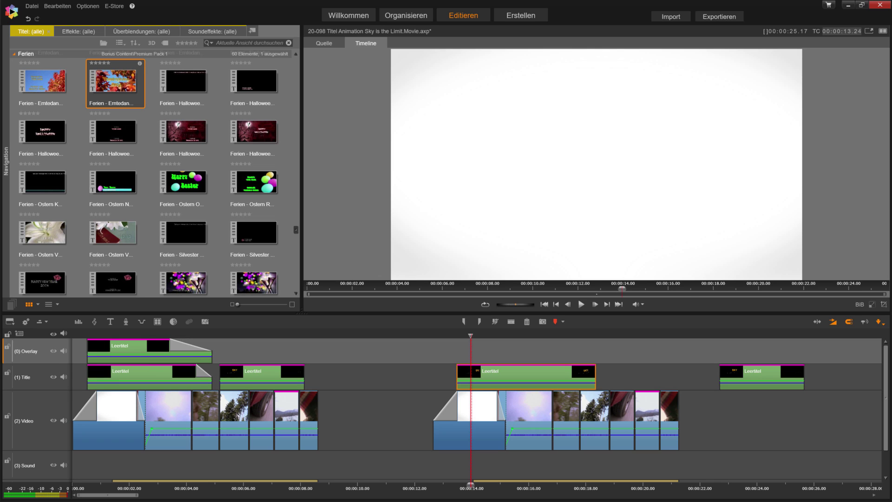
drag(471, 335, 458, 335)
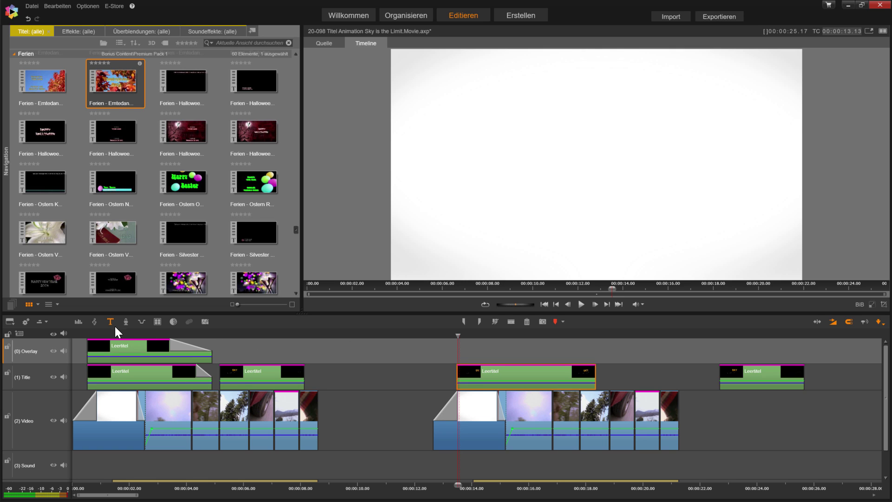
Create a new title on the Overlay track and delete its placeholder text layer.
click(112, 322)
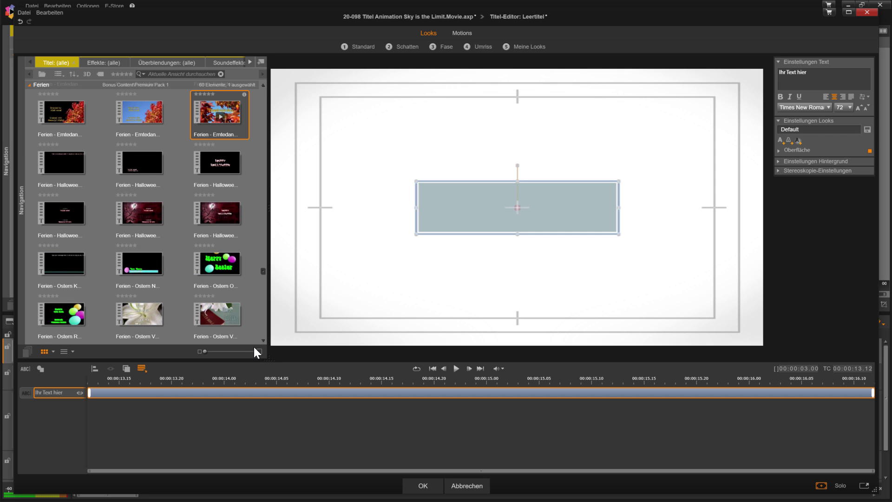
click(452, 231)
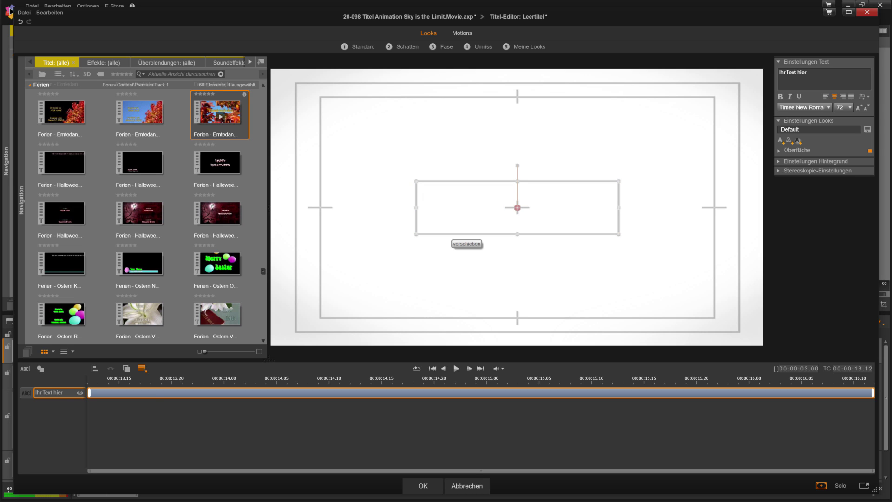
drag(449, 234, 446, 245)
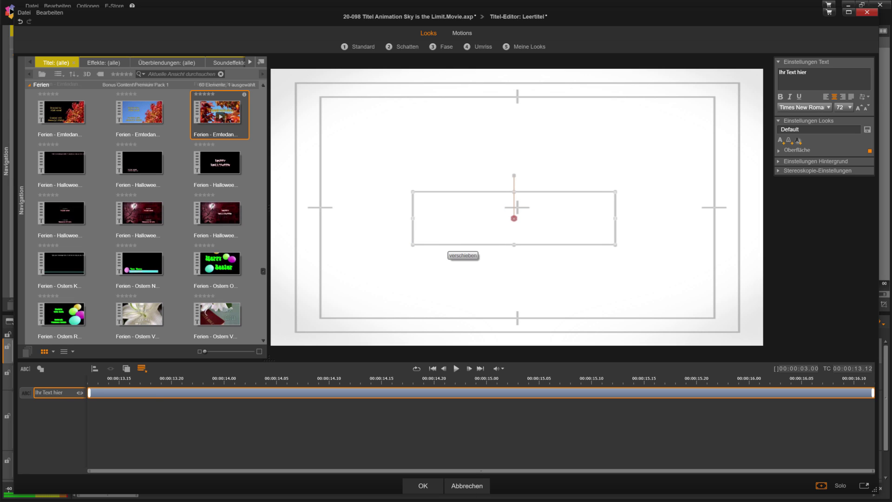
key(Delete)
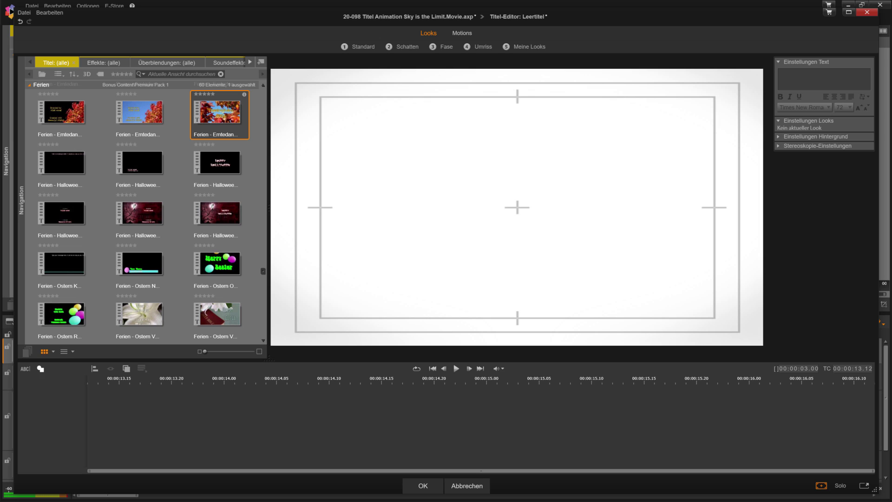
Add a rectangle, flatten it into a thin horizontal bar and position it just below IS THE LIMIT.
click(40, 369)
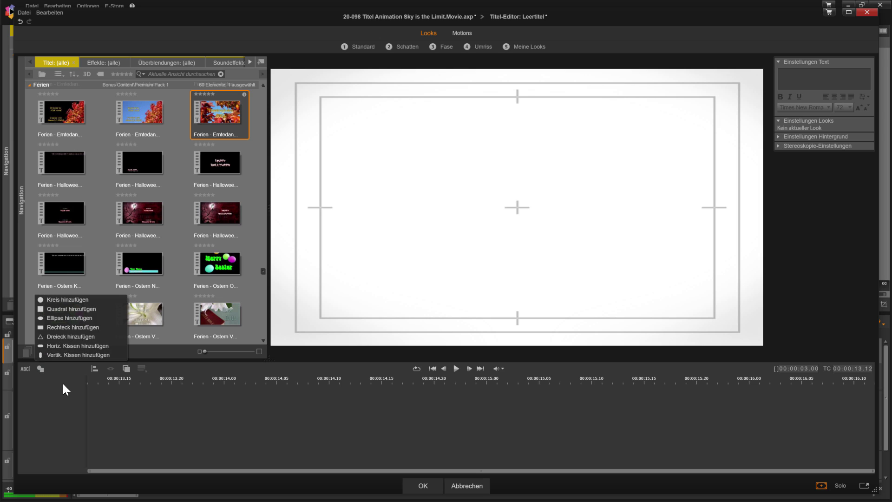
click(59, 328)
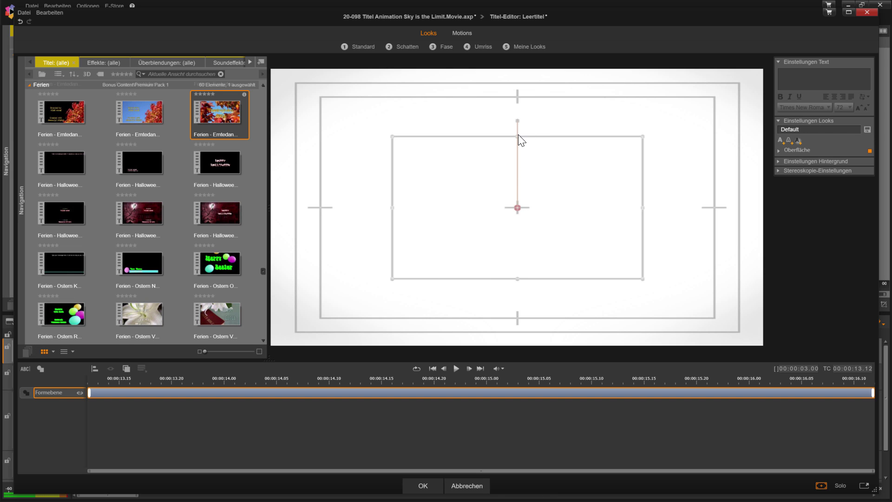
drag(518, 136, 526, 264)
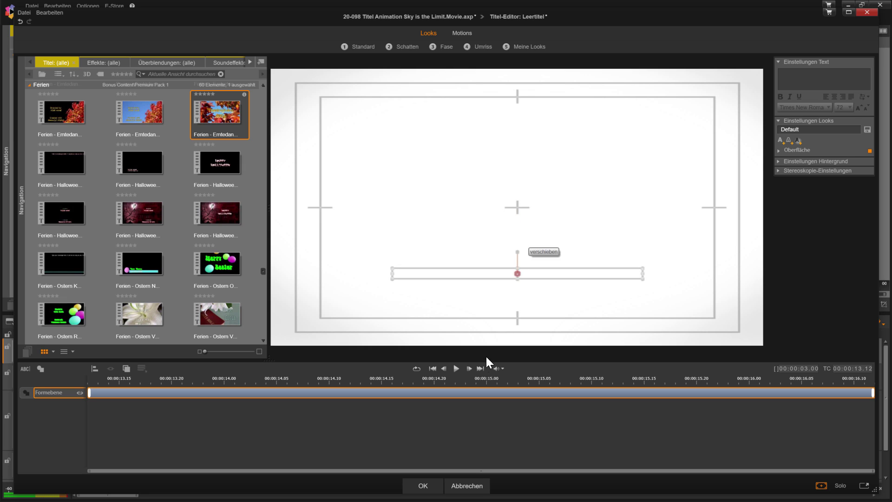
click(465, 386)
mouse_move(465, 385)
mouse_down()
mouse_move(446, 384)
mouse_move(458, 383)
mouse_up()
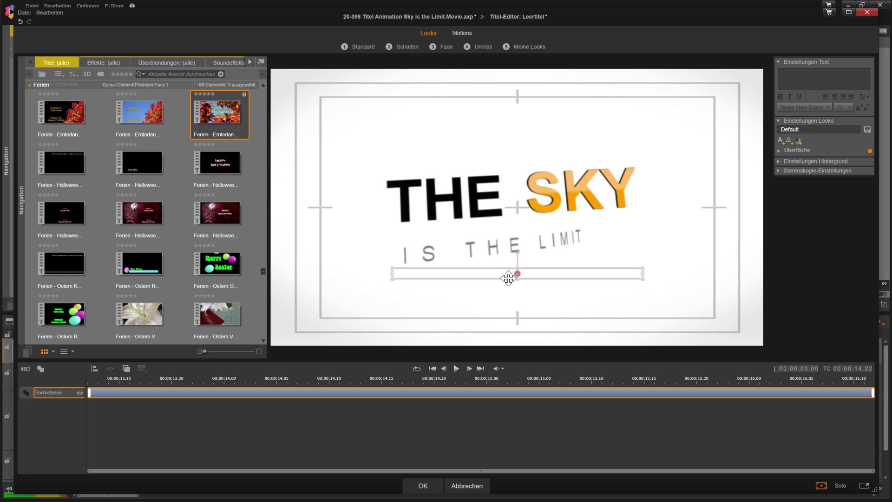
drag(484, 277, 484, 291)
Fill the bar with dark grey (RGB 95, 95, 95) and set its blur to 8.4 and opacity to 83.7.
click(779, 150)
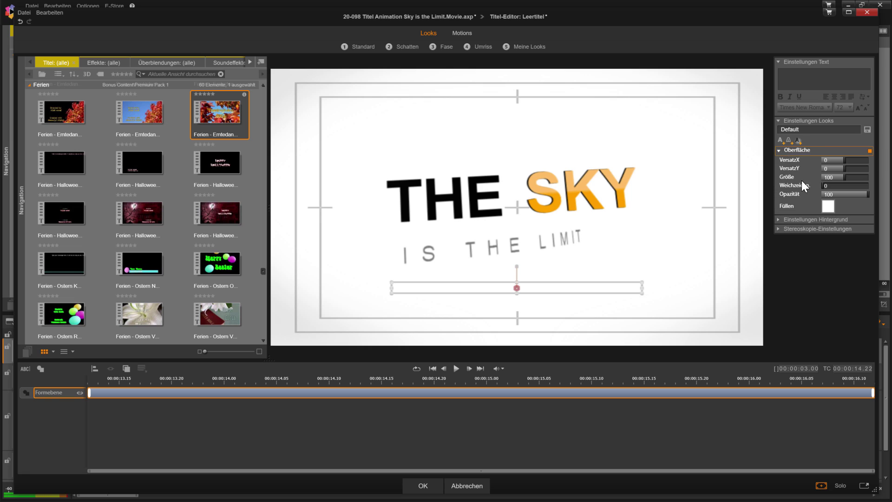
click(826, 206)
drag(797, 272, 775, 271)
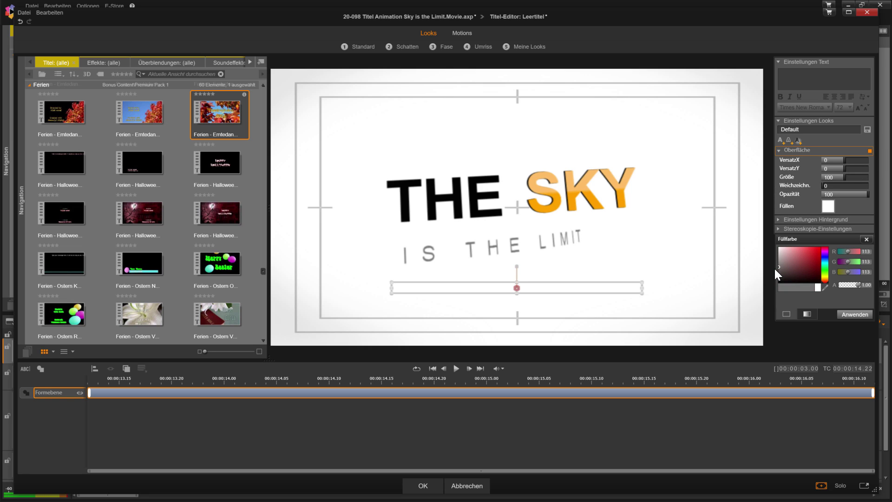
click(850, 314)
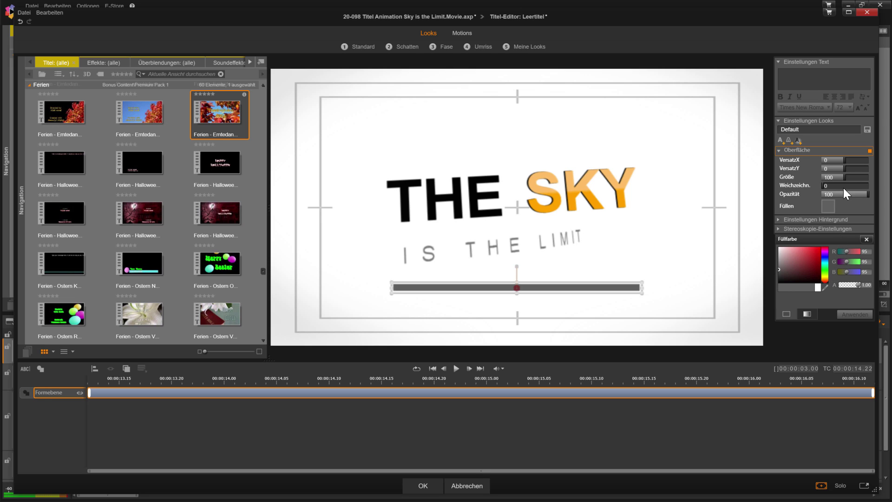
drag(823, 186, 860, 196)
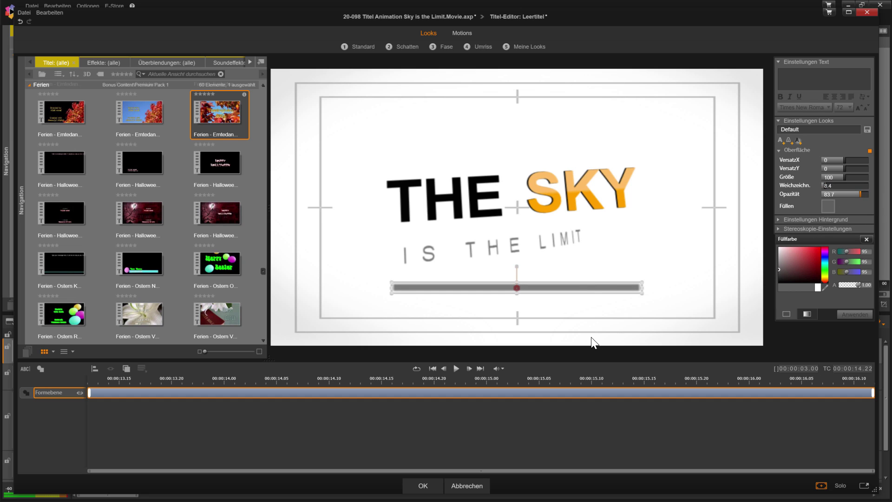
With the playhead where the title text is visible, apply the first left-arrow crawl preset as the grey bar's emphasis motion.
click(476, 382)
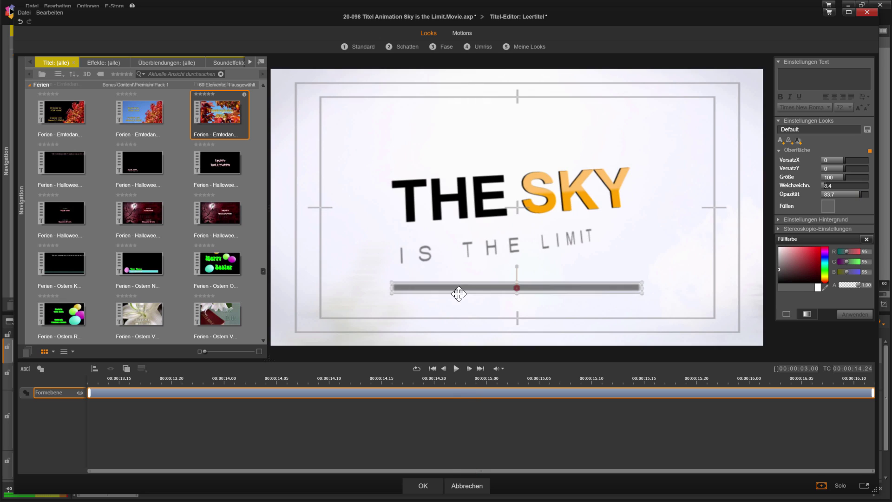
click(454, 383)
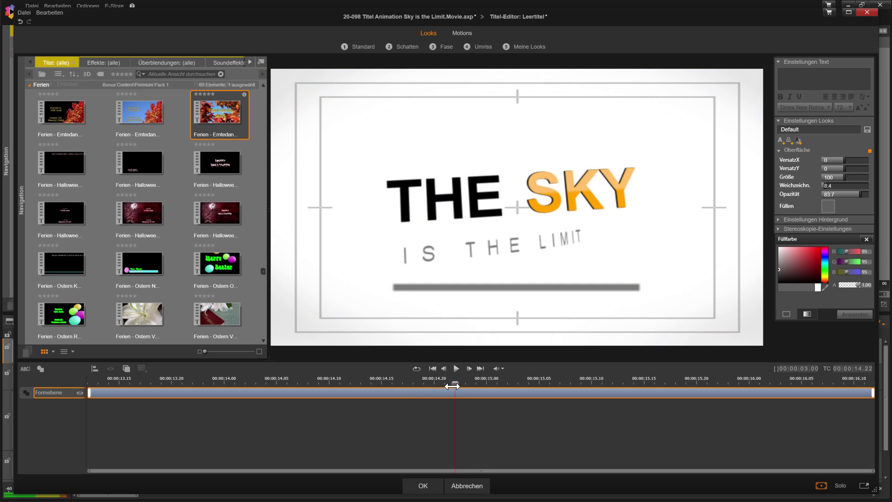
click(420, 382)
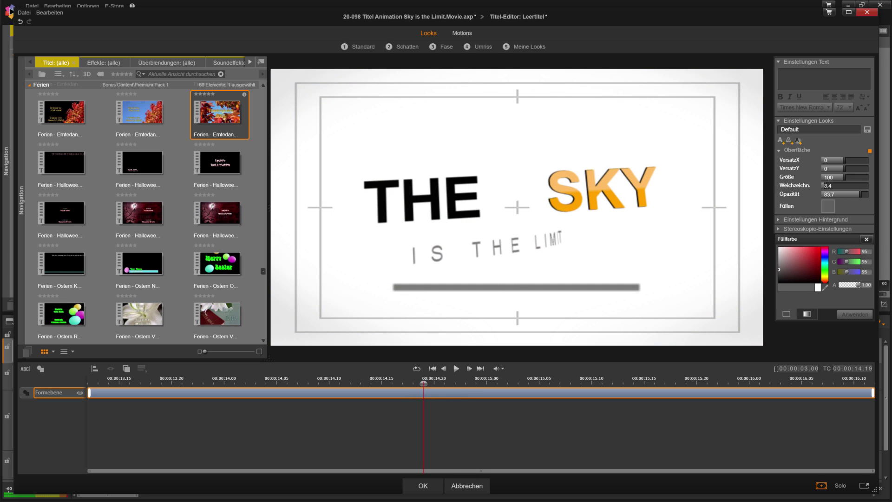
click(463, 33)
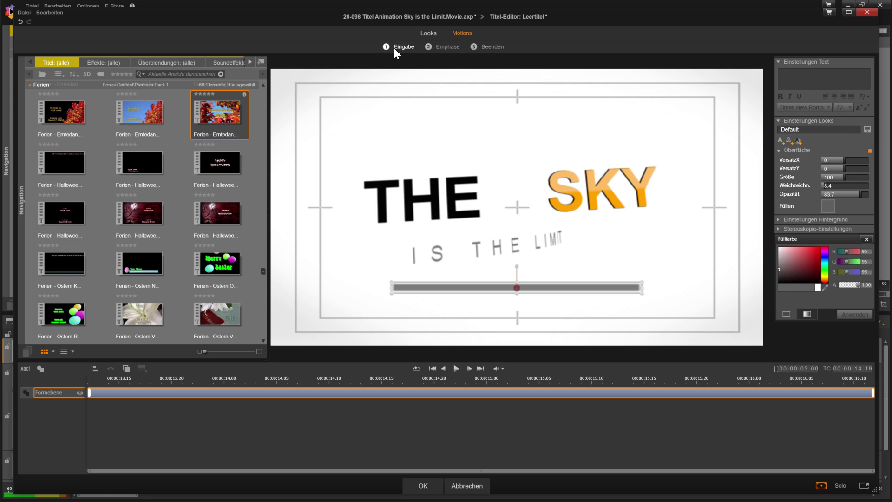
click(448, 47)
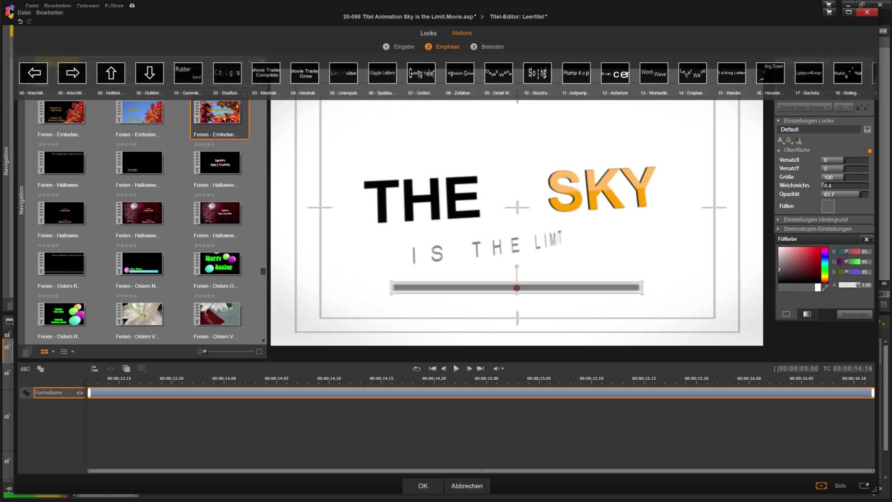
click(33, 74)
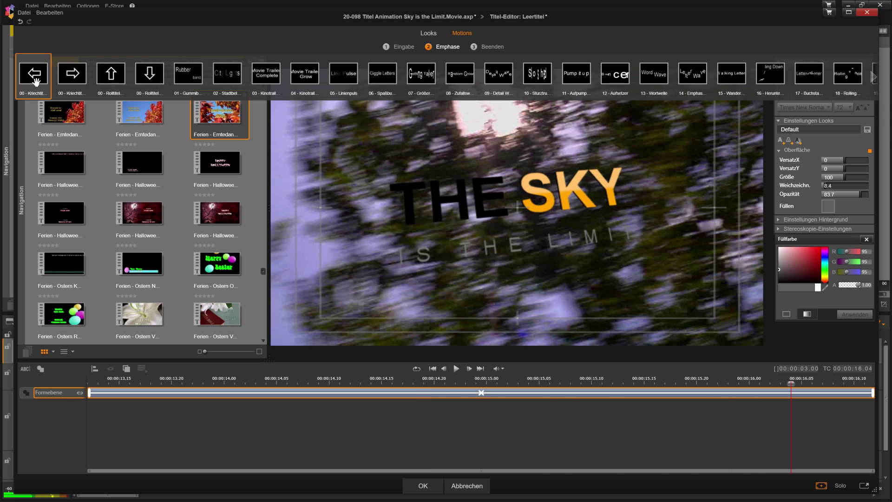
click(450, 47)
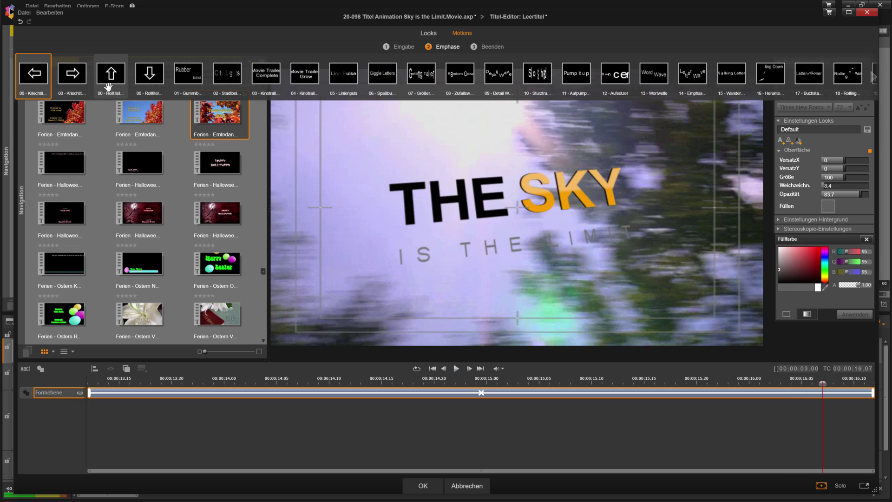
click(481, 281)
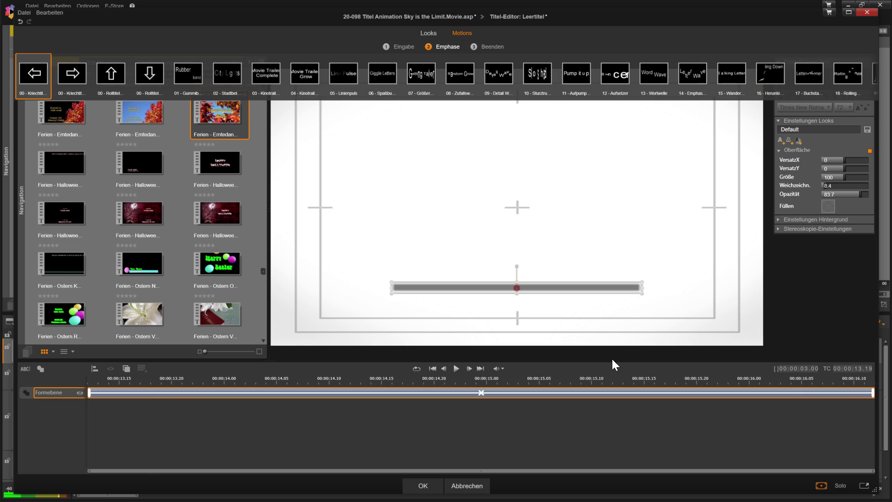
Scrub and play through the title to check how the grey bar travels across the frame.
click(329, 380)
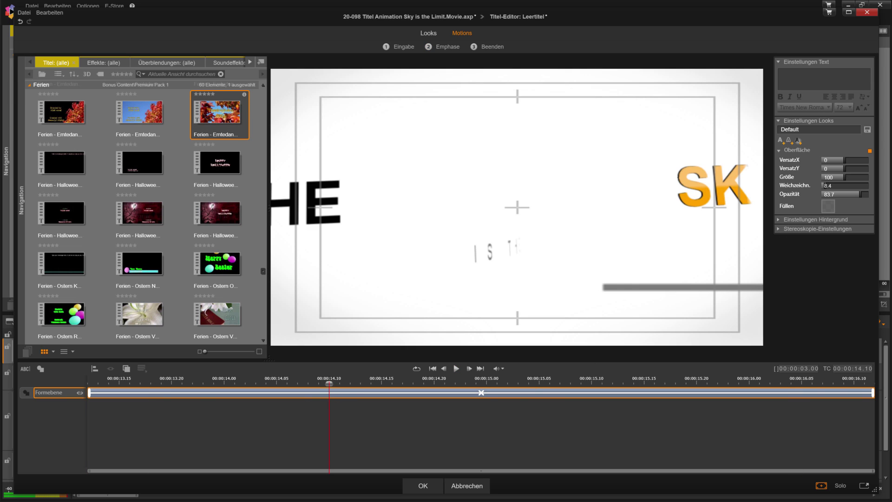
click(193, 380)
click(433, 380)
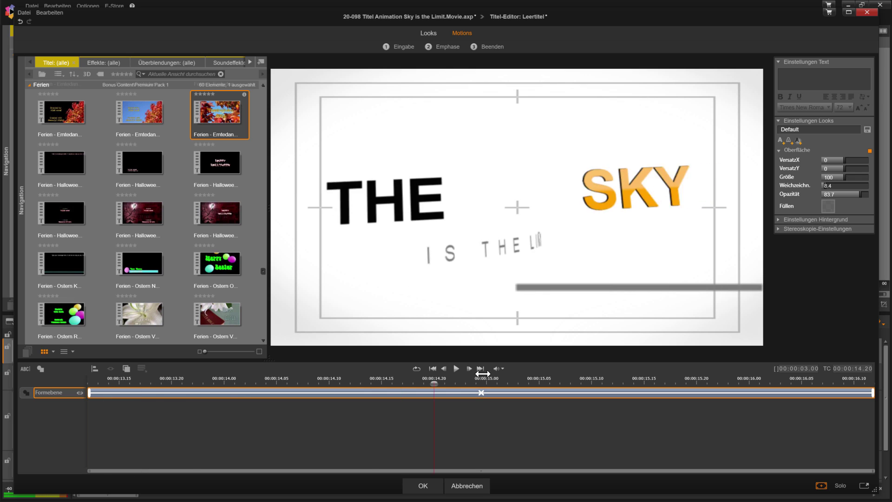
click(99, 374)
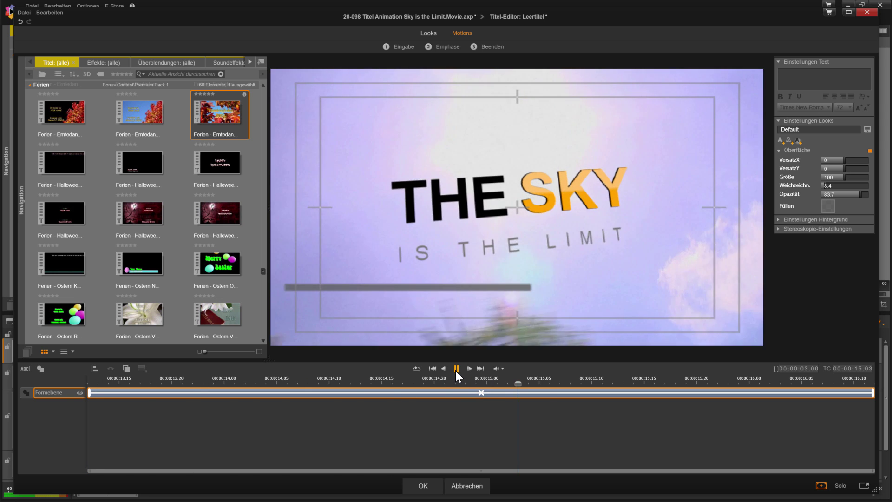
click(456, 369)
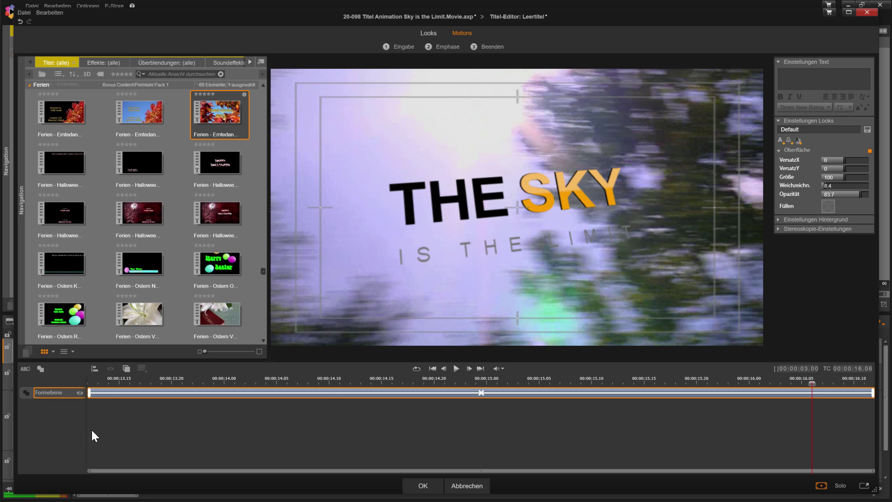
Copy the grey bar's layer and paste it four times to get five bar layers.
right_click(57, 391)
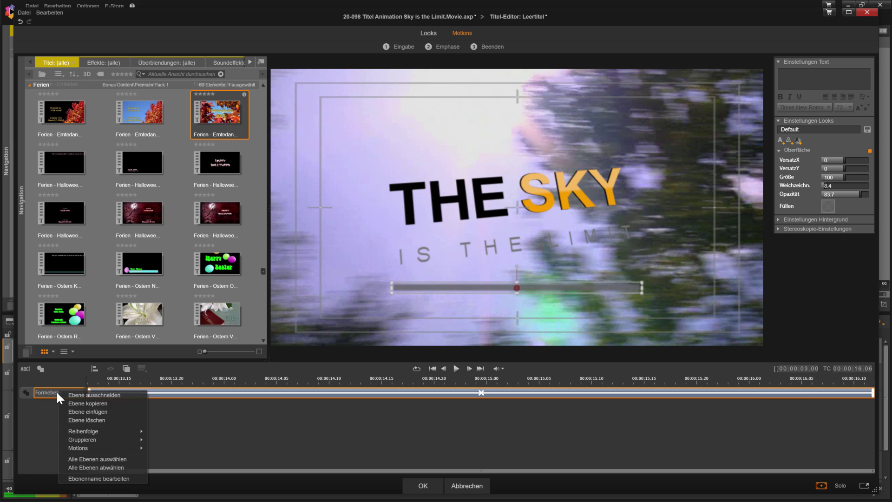
click(85, 405)
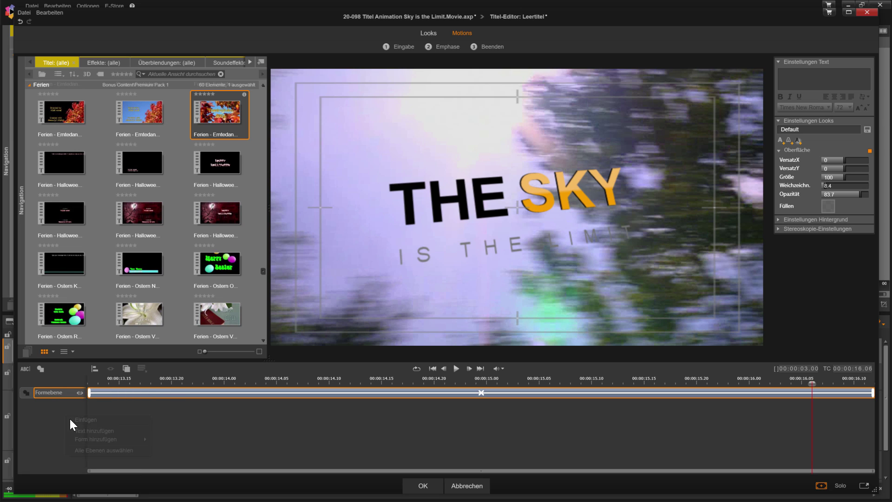
right_click(69, 417)
click(84, 420)
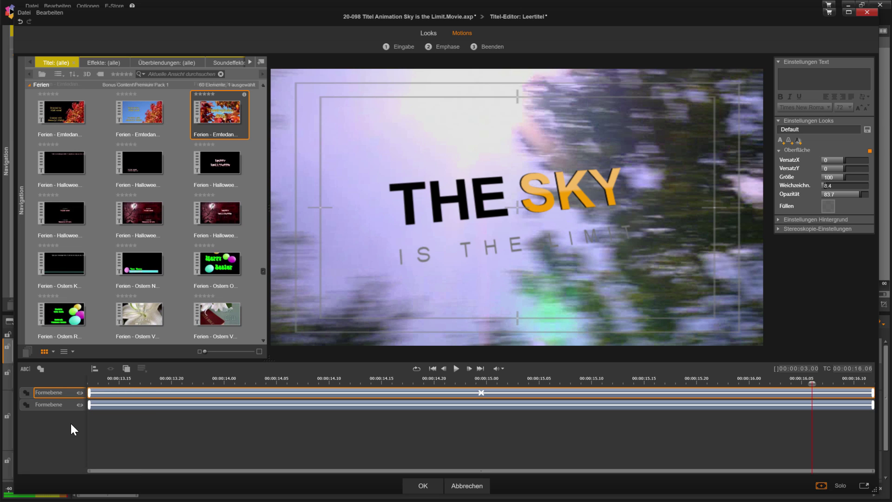
right_click(71, 424)
click(77, 430)
right_click(63, 438)
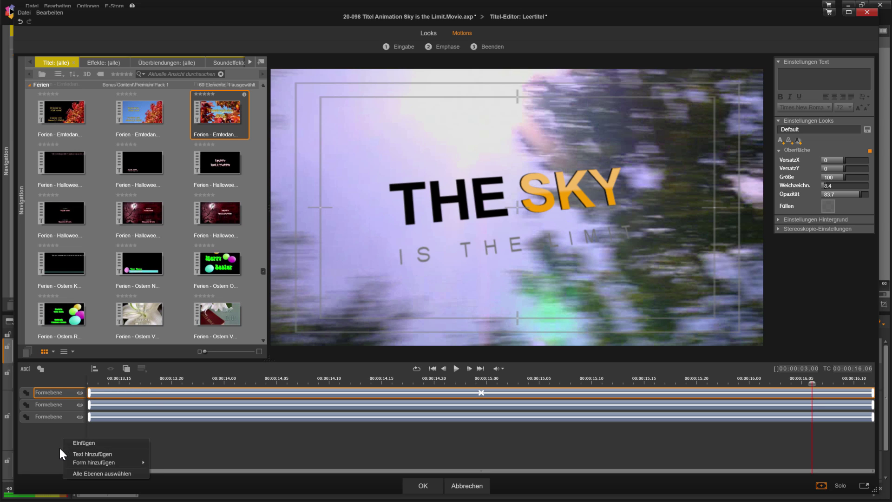
click(66, 444)
right_click(65, 452)
click(112, 453)
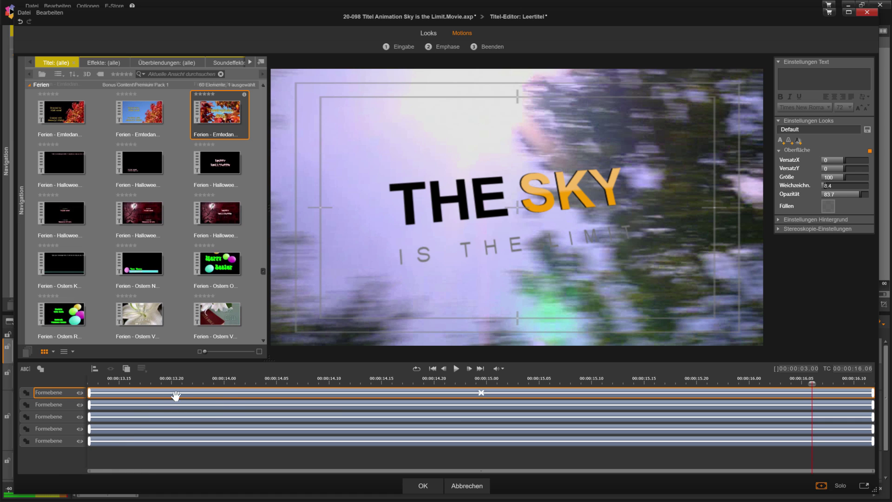
Spread the five bars around the text, two above it and three below, staggered horizontally.
drag(418, 288, 396, 97)
click(407, 290)
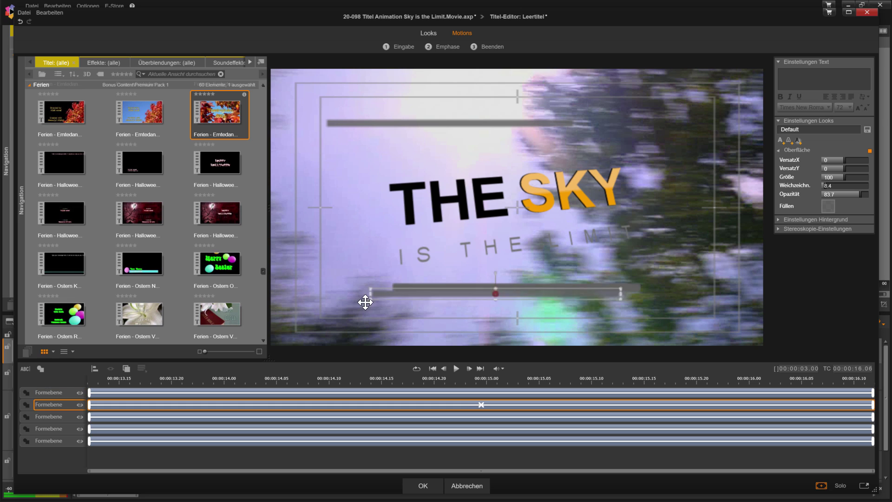
drag(365, 302, 330, 313)
drag(455, 274, 535, 135)
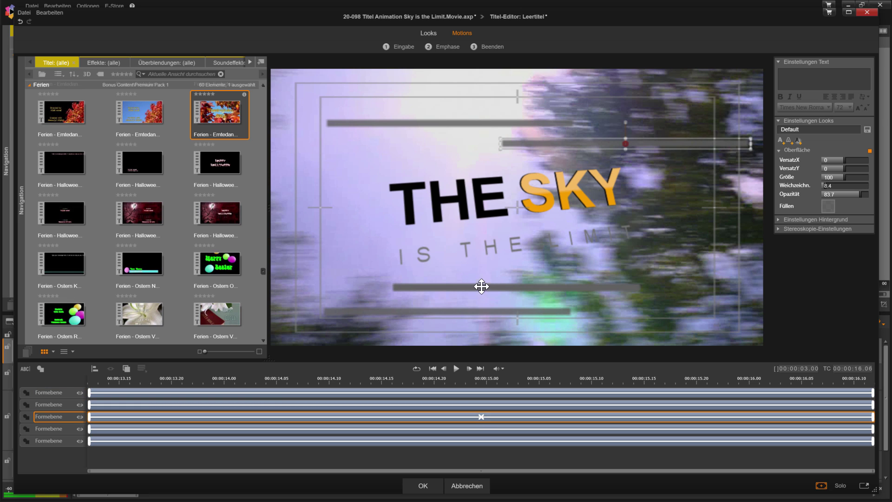
drag(482, 287, 544, 301)
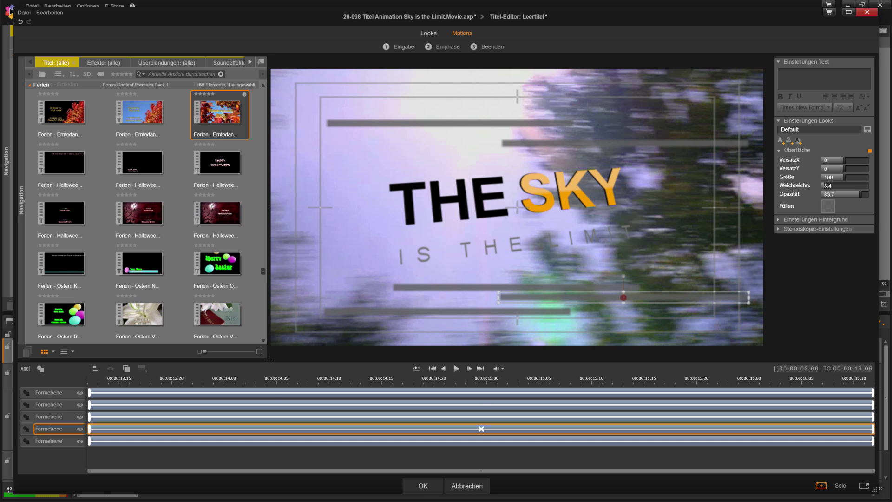
click(484, 313)
drag(463, 289, 433, 277)
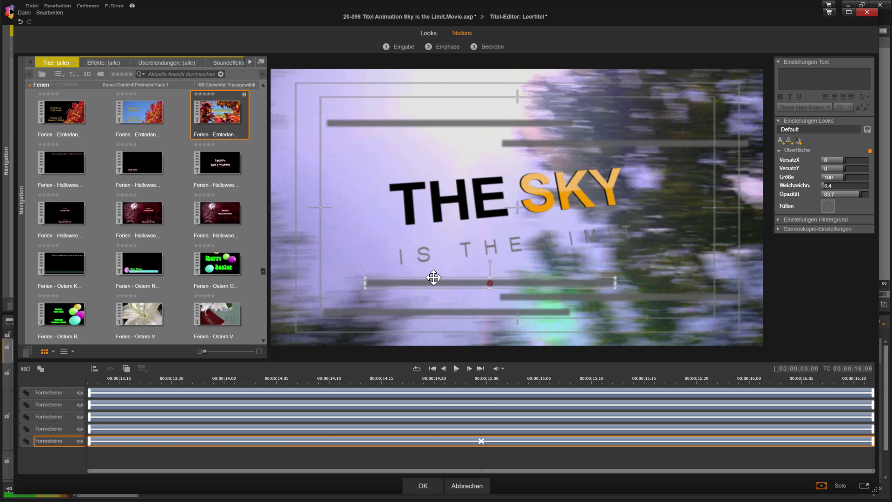
Trim the second bar layer to run from about 14.05 to 15.19 and end the first at about 14.10.
click(119, 382)
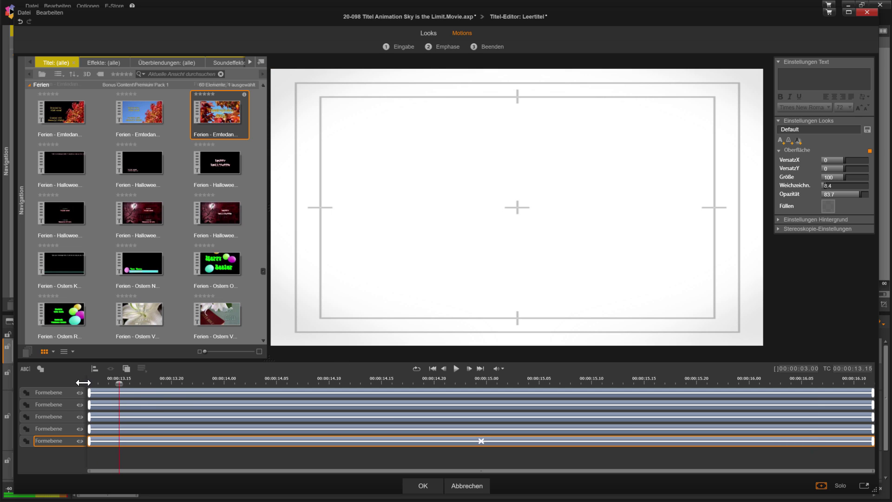
drag(96, 382, 434, 374)
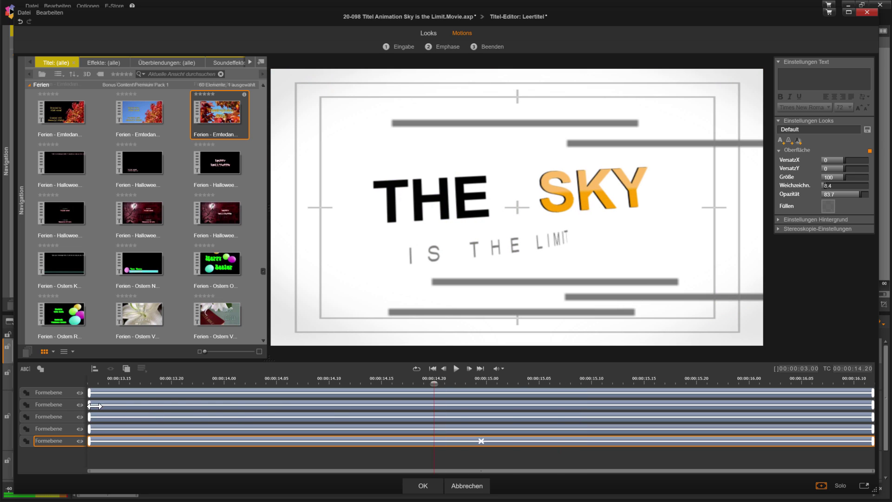
drag(95, 406, 278, 406)
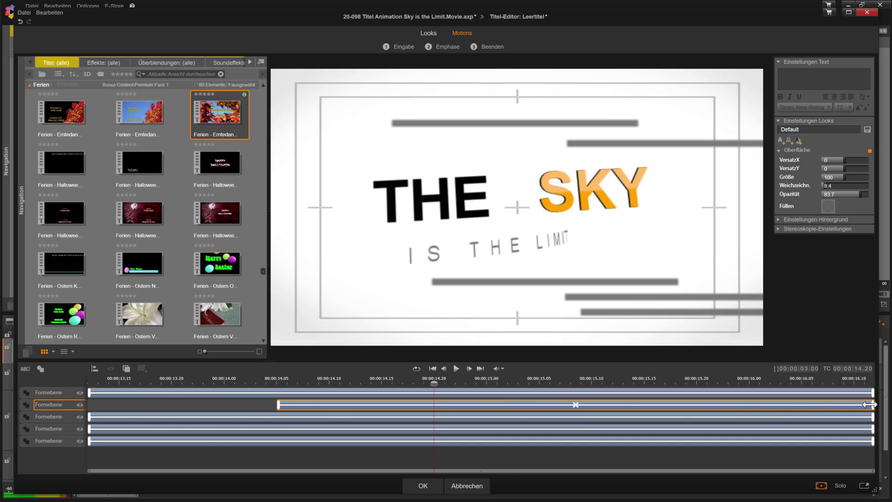
drag(870, 404, 688, 404)
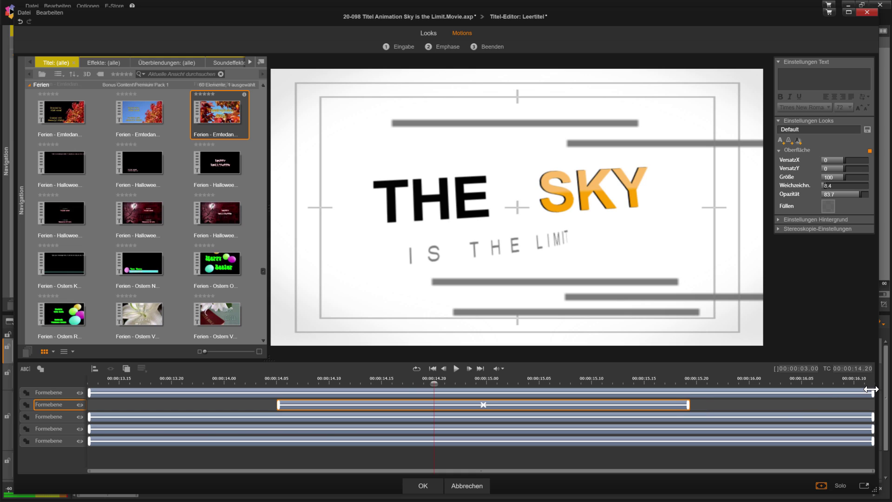
drag(871, 392, 334, 392)
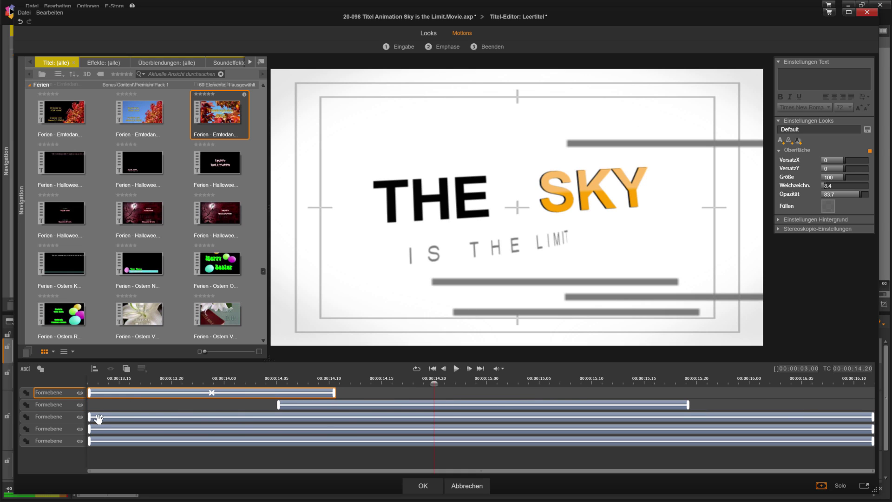
Start the third bar layer at about 14.19 and trim the fourth to run from about 13.19 to 14.15.
drag(88, 417, 424, 417)
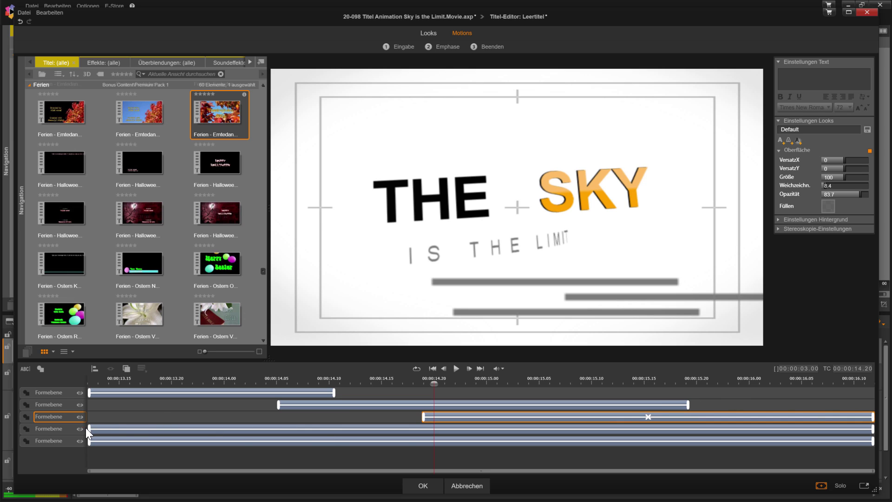
drag(89, 428, 160, 428)
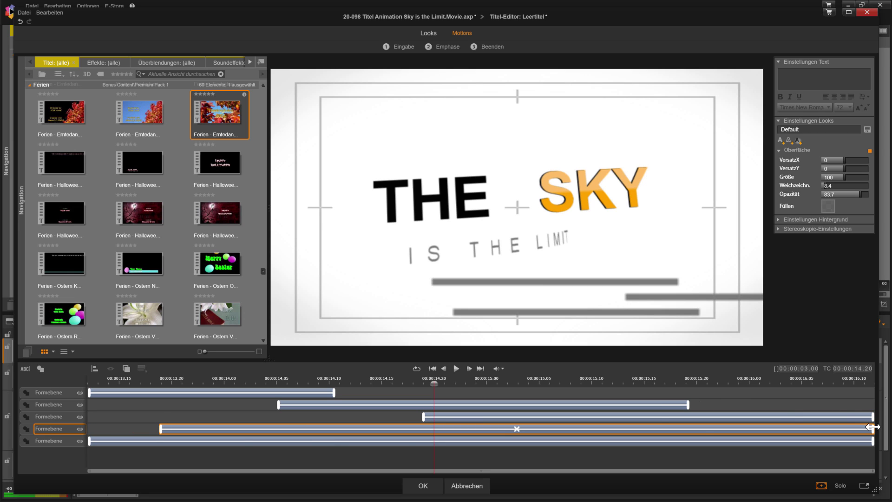
drag(872, 426, 387, 428)
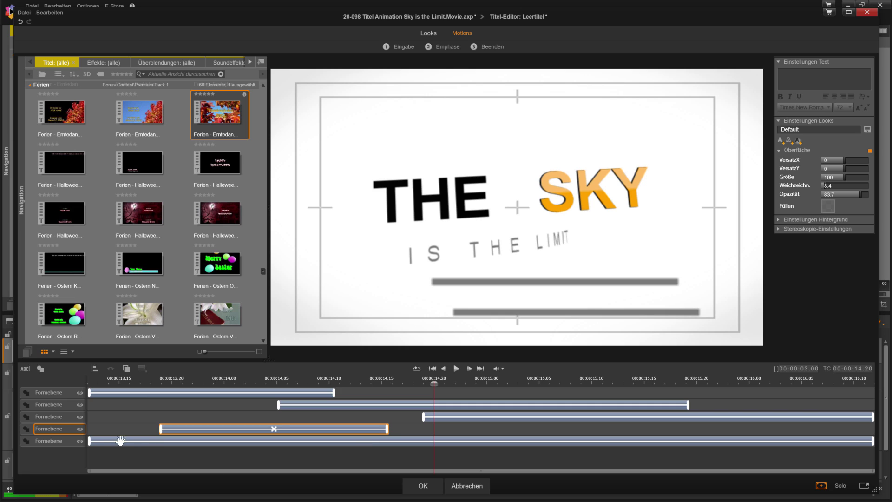
Shorten the fifth bar layer at both ends and move it to run from about 15.06 to 16.09.
drag(88, 441, 353, 444)
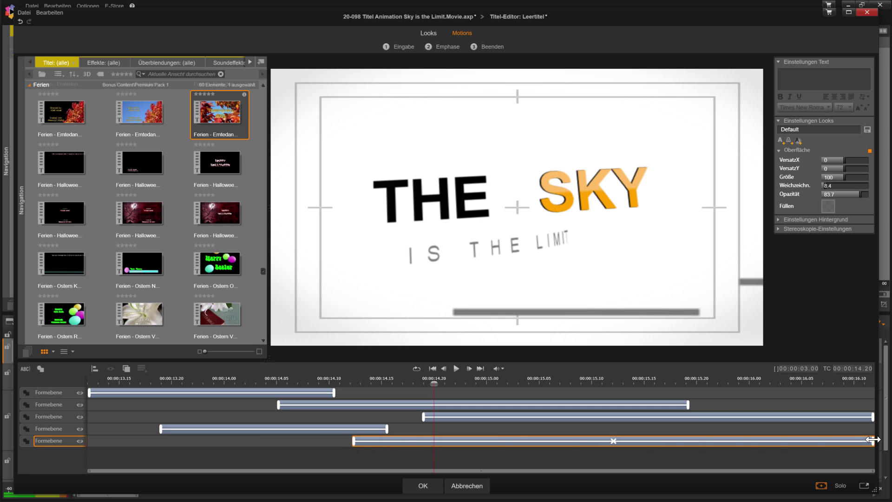
drag(872, 439, 656, 440)
drag(468, 440, 659, 434)
Preview the staggered bars, extend the first bar layer's end to about 14.20 and select the second layer.
key(Home)
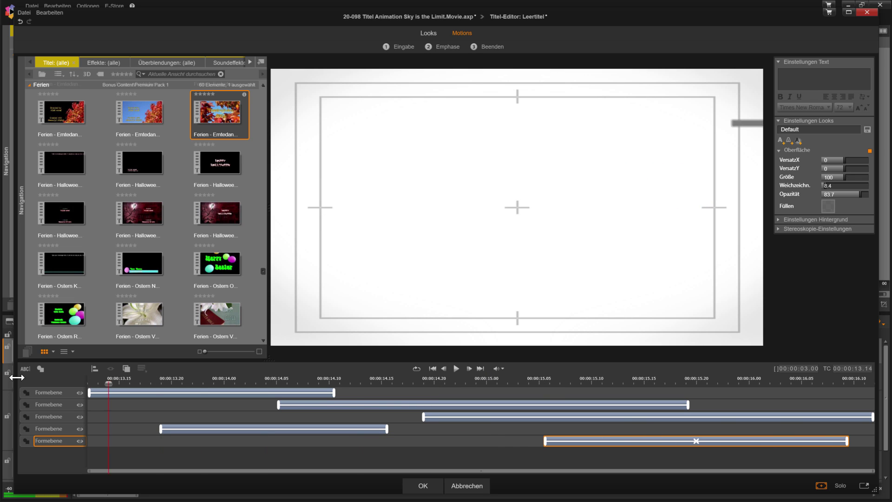
key(space)
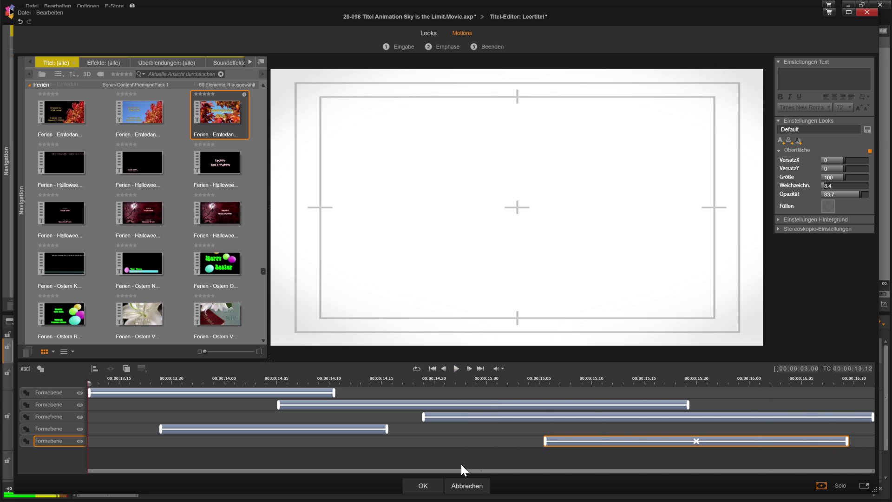
click(433, 378)
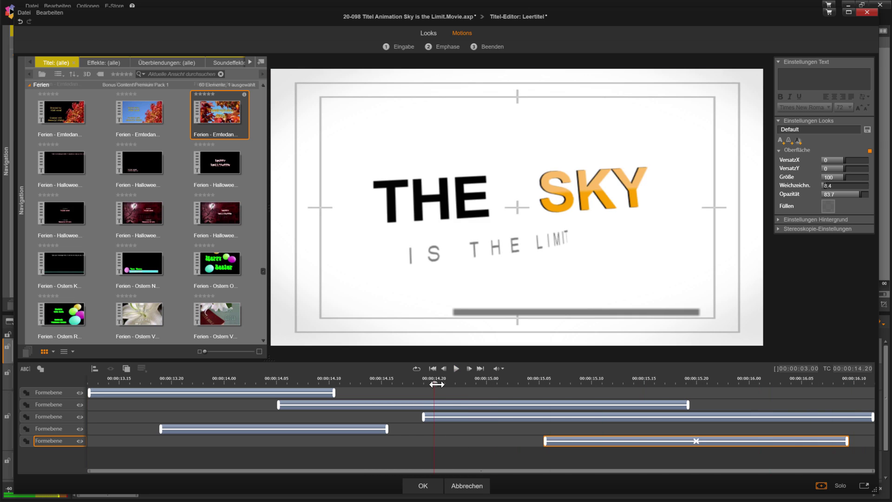
drag(422, 385, 392, 384)
drag(330, 393, 452, 395)
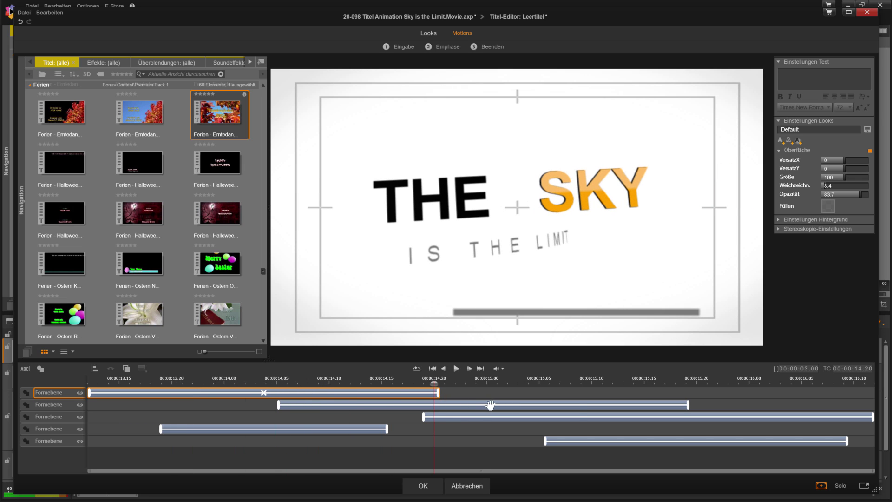
click(441, 404)
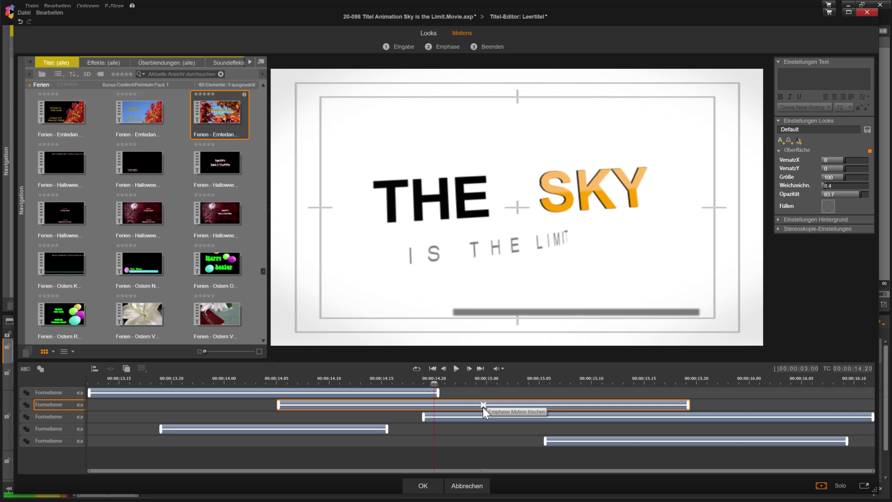
Change the second bar layer's Emphase motion to a crawl moving right and preview it along the title timeline.
click(483, 407)
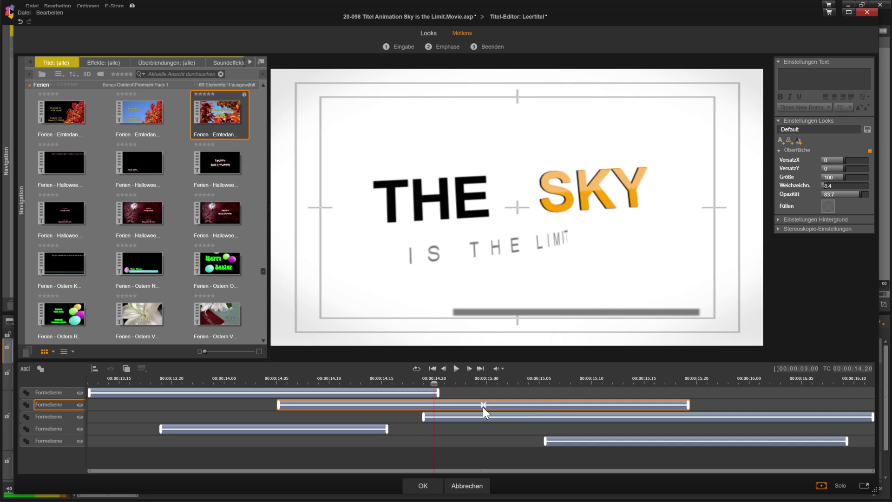
click(449, 48)
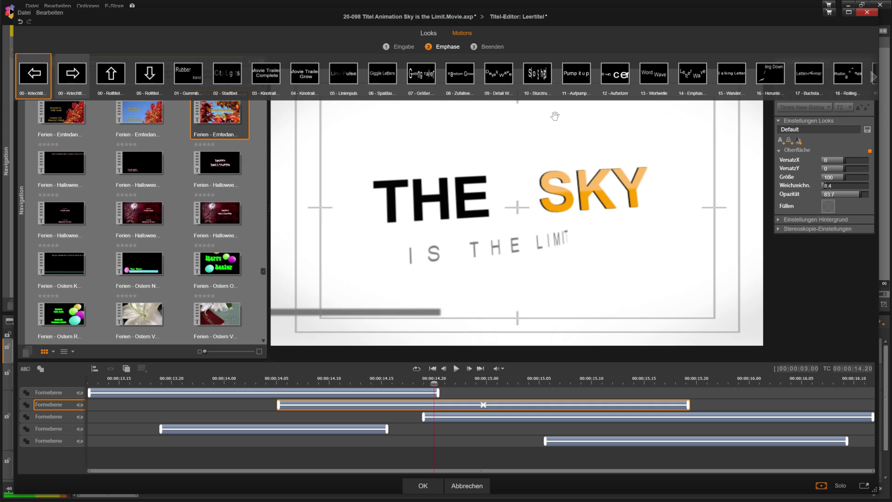
click(401, 382)
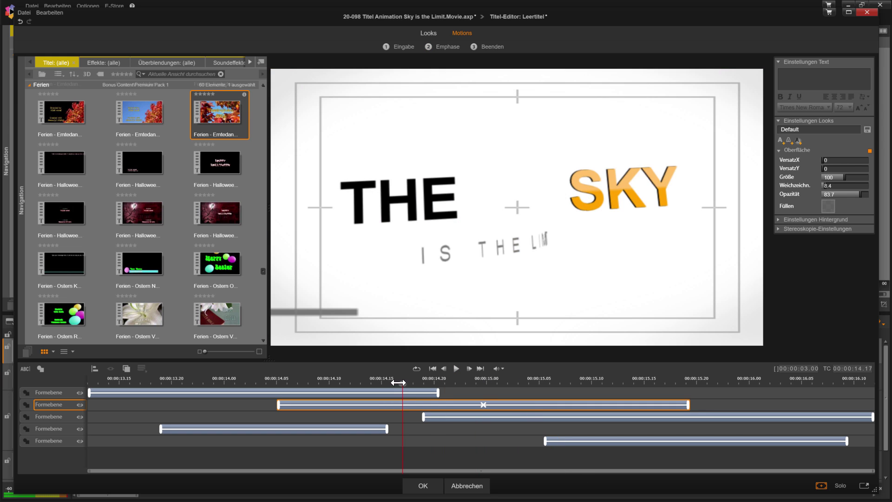
drag(357, 382, 623, 381)
drag(561, 367, 518, 379)
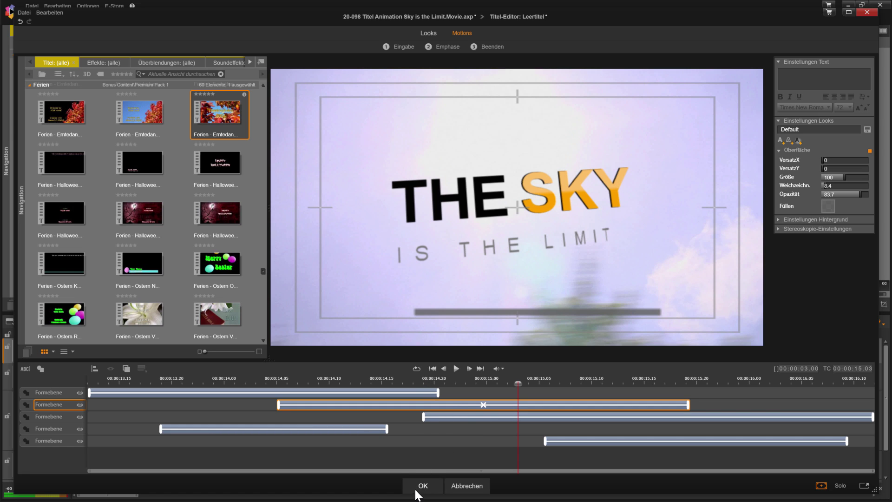
Set the first bar layer's fill colour to grey RGB 122, 122, 122 and finish editing the title.
click(253, 394)
click(402, 379)
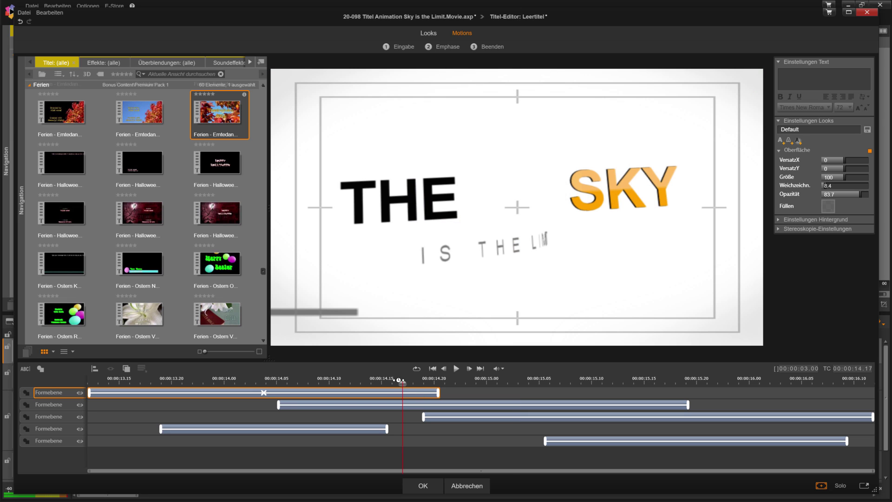
drag(401, 385, 297, 385)
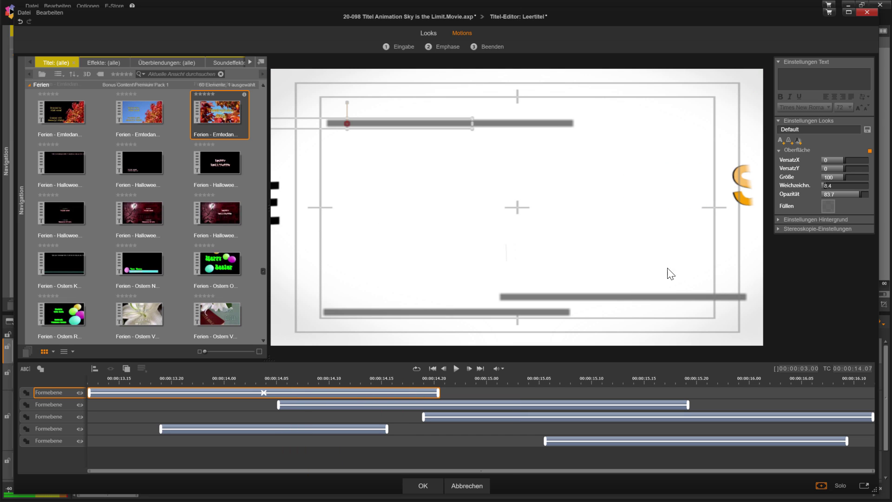
click(828, 205)
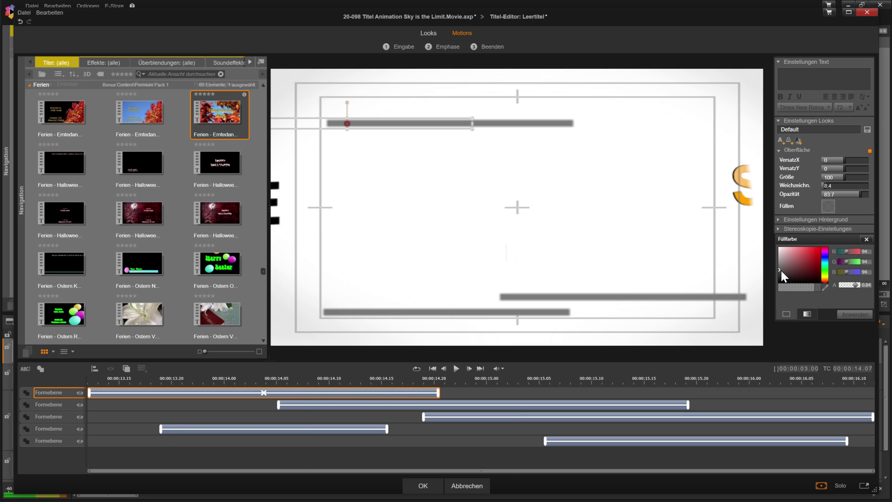
drag(780, 271, 776, 267)
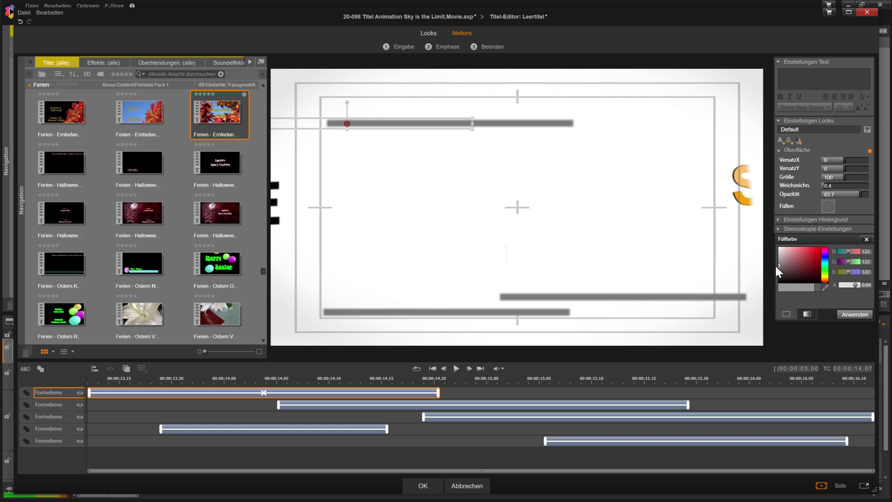
click(843, 315)
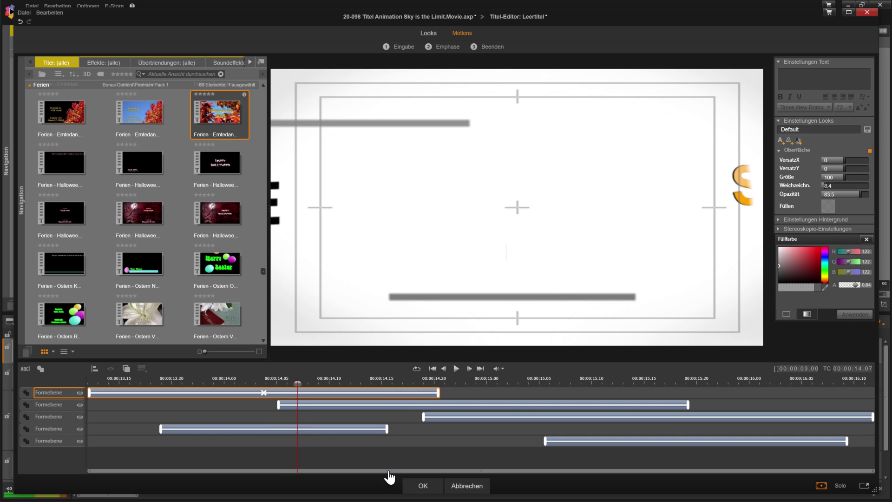
click(423, 485)
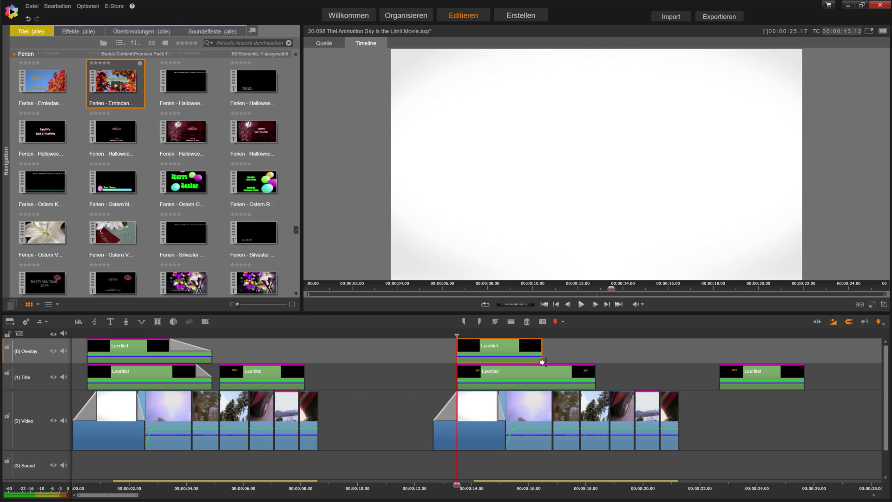
Extend the second overlay title clip to the end of the title clip below, with a fade-out of about 1.13, and check it.
mouse_move(535, 348)
mouse_down()
mouse_move(588, 344)
mouse_move(527, 334)
mouse_up()
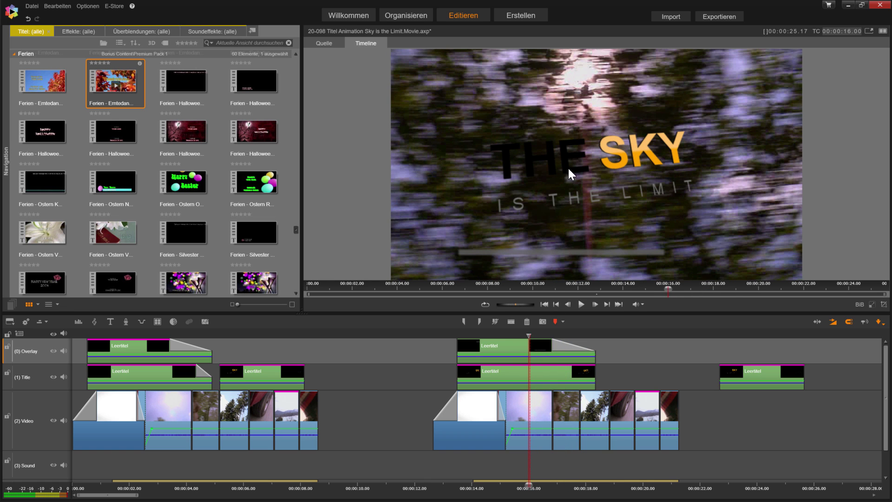
drag(468, 335, 492, 334)
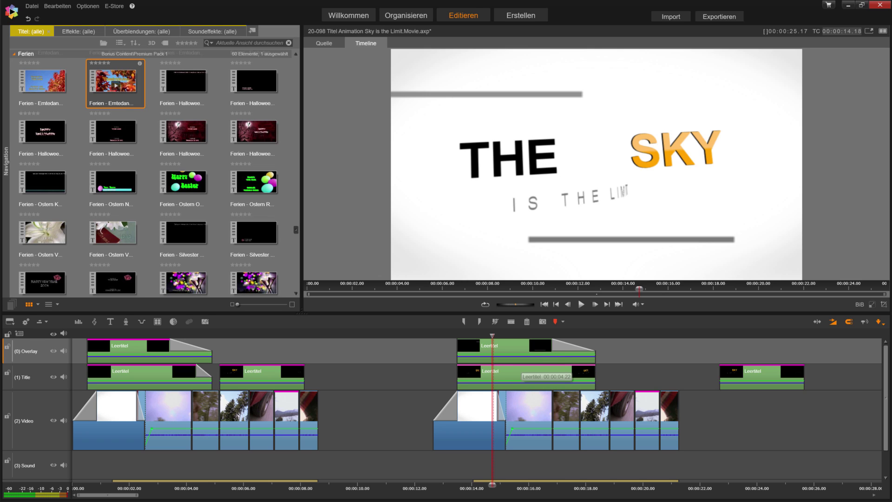
Copy the 3D rotation effect from the second THE SKY title clip and paste it onto the bars clip on the overlay track.
right_click(521, 368)
mouse_move(536, 371)
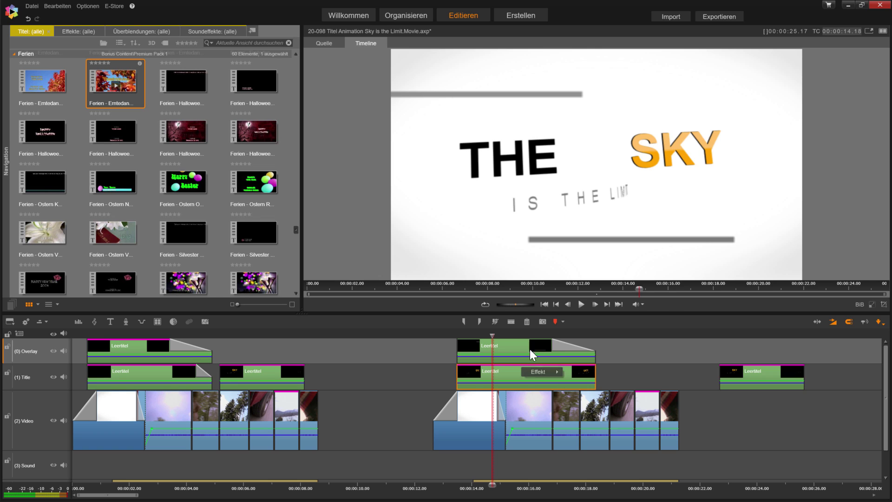
right_click(510, 344)
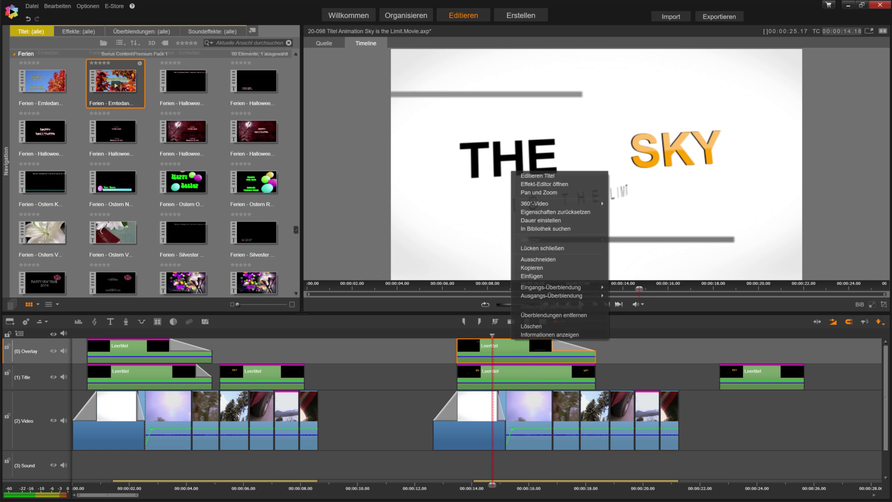
click(551, 277)
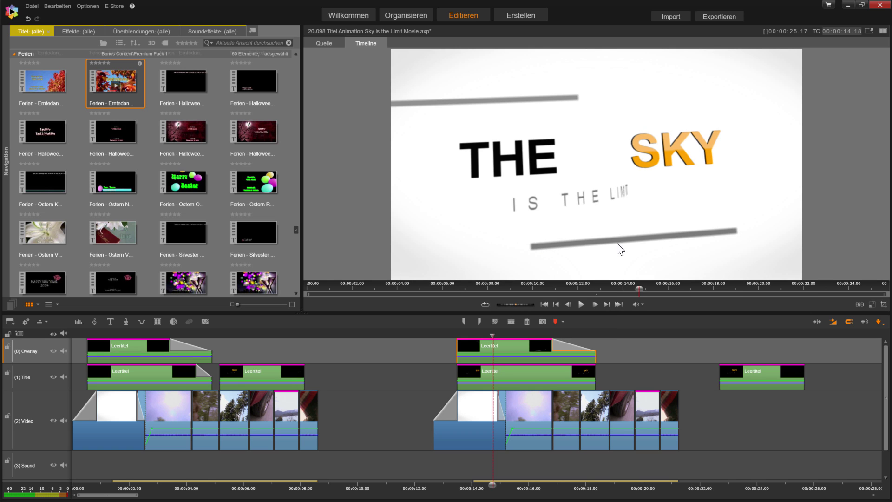
Play the second video sequence from 13.00 to about 19.01 to check the titles and rotated bars.
drag(491, 337, 443, 335)
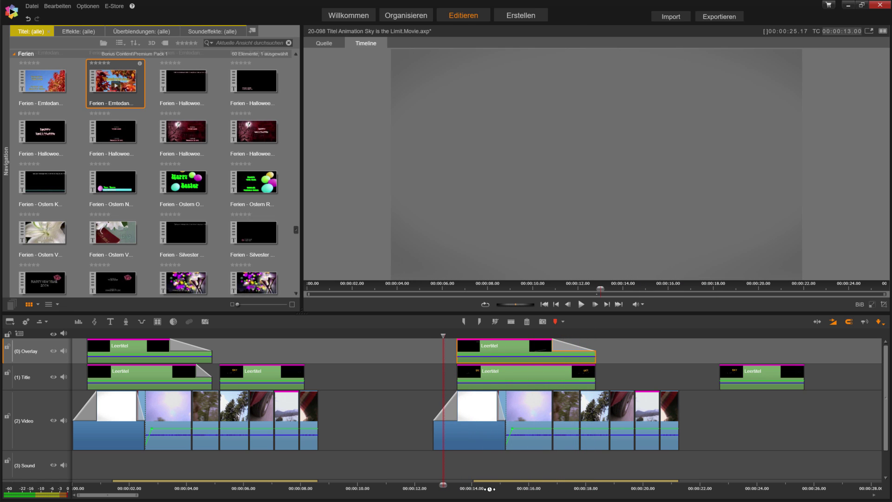
key(space)
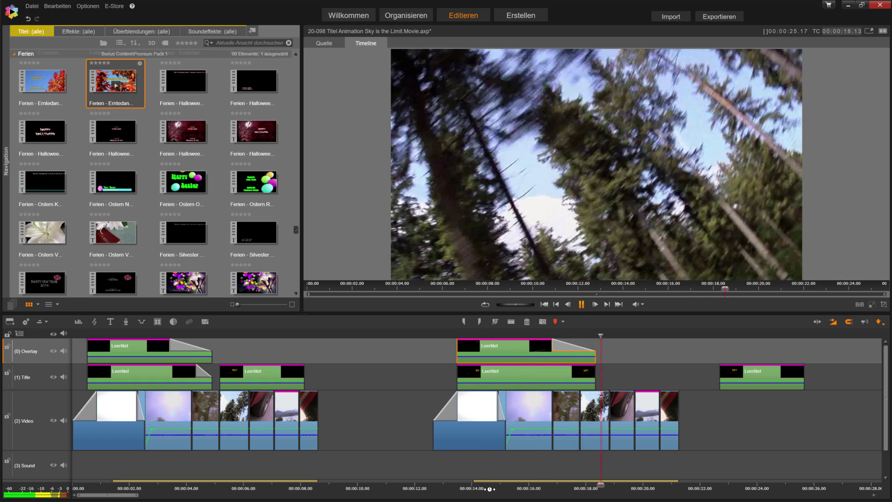
key(space)
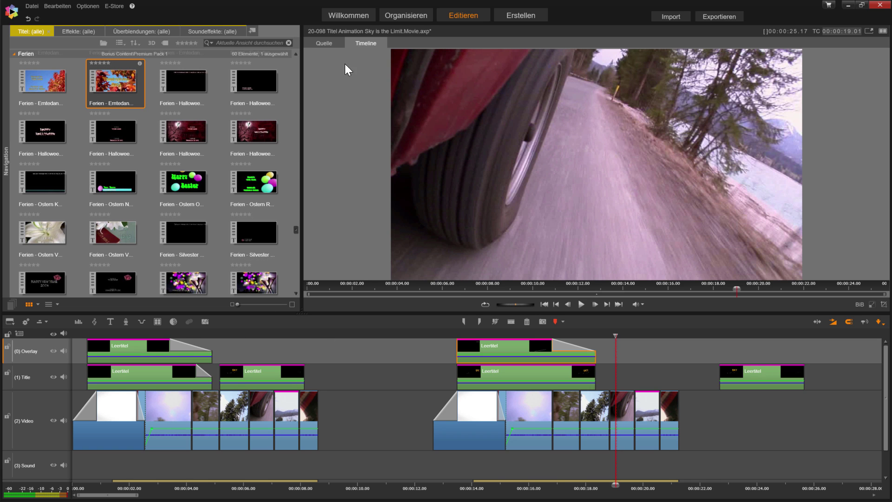
Browse the title library in the organising view, return to editing and inspect the title animation at about 15.04.
key(ctrl+3)
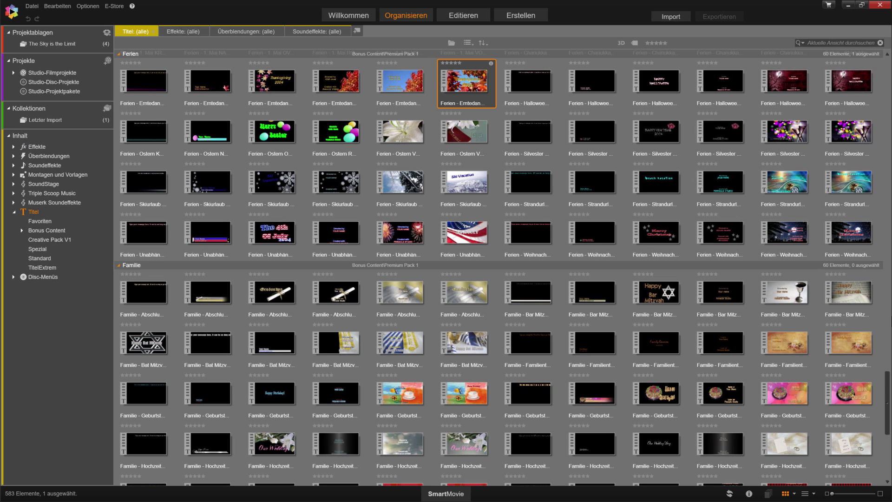
scroll(888, 427, down, 6)
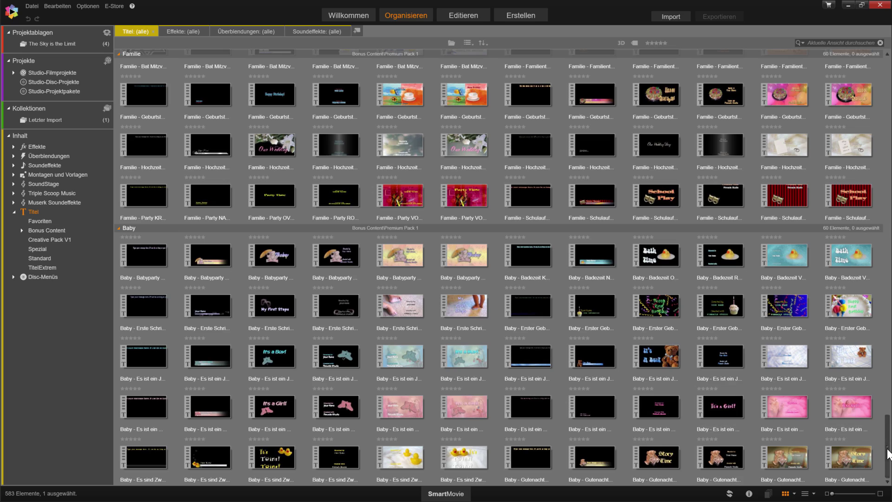
drag(888, 446, 887, 207)
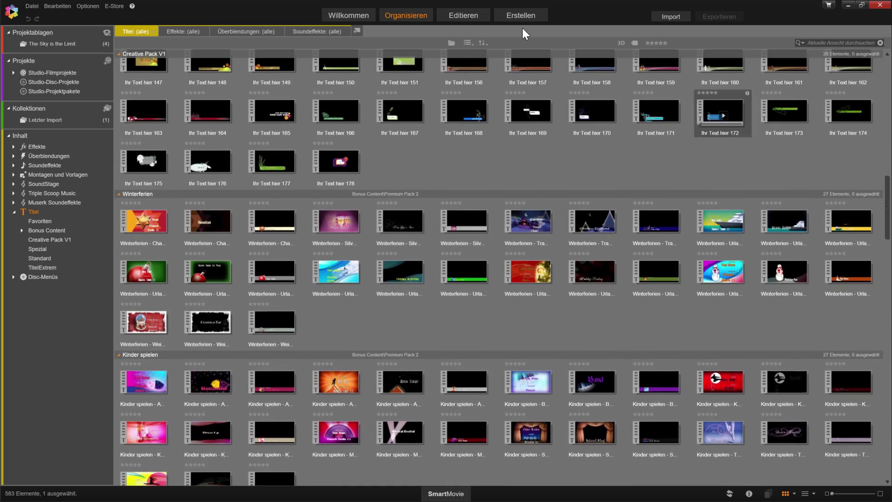
click(467, 20)
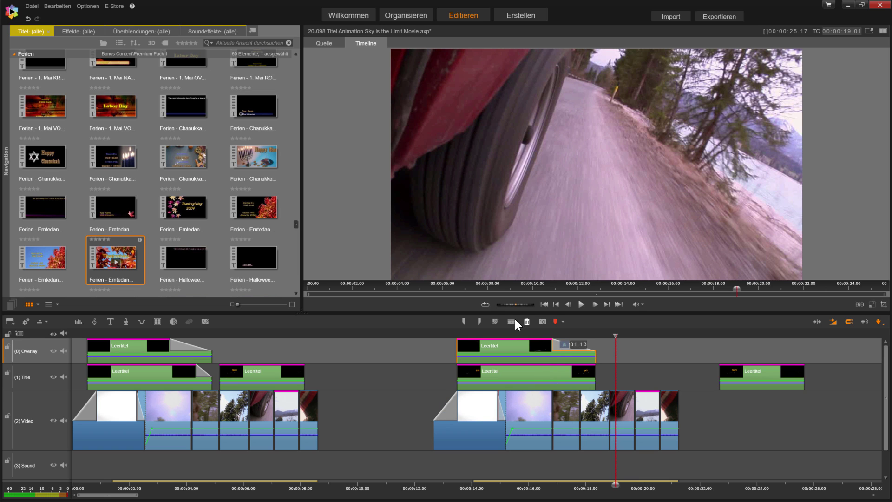
drag(524, 333, 504, 334)
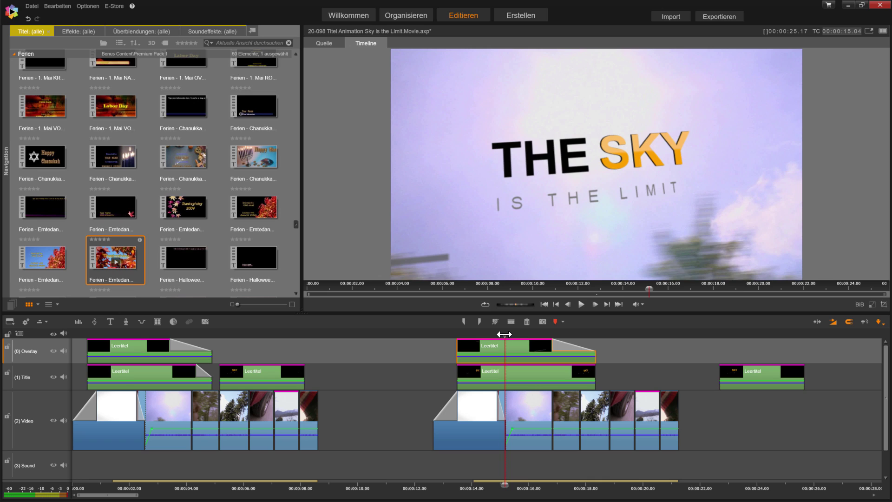